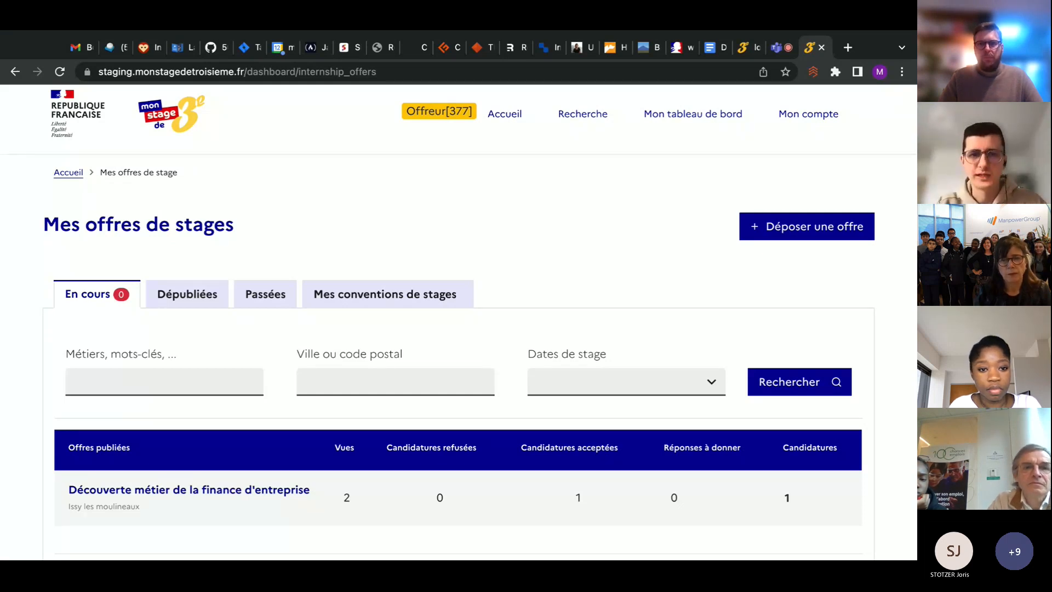
# Start a new internship offer from the Mes offres de stages page
pyautogui.scroll(-1, 458, 324)
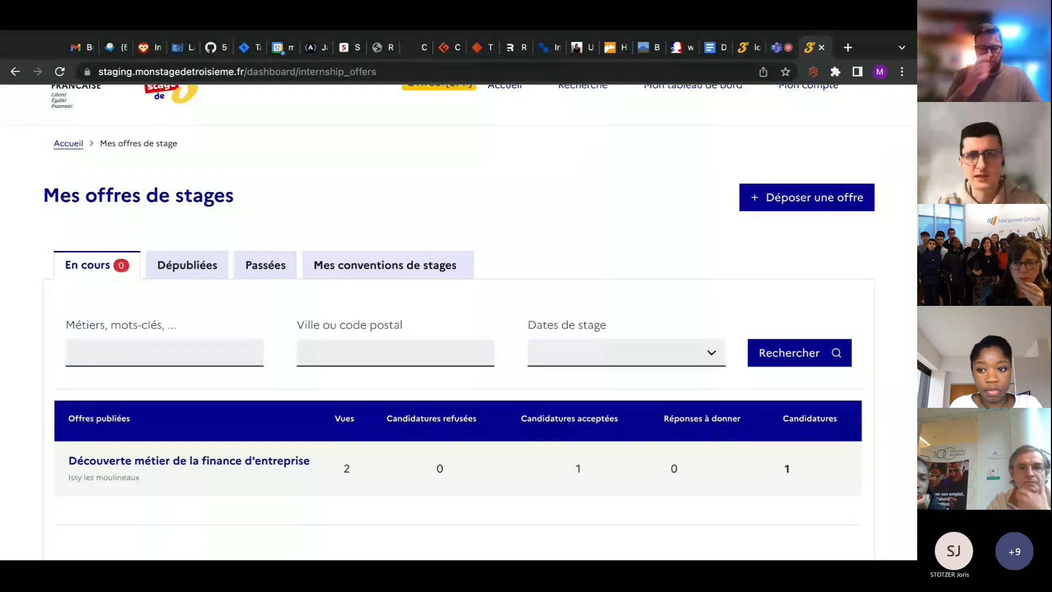
pyautogui.scroll(2, 458, 323)
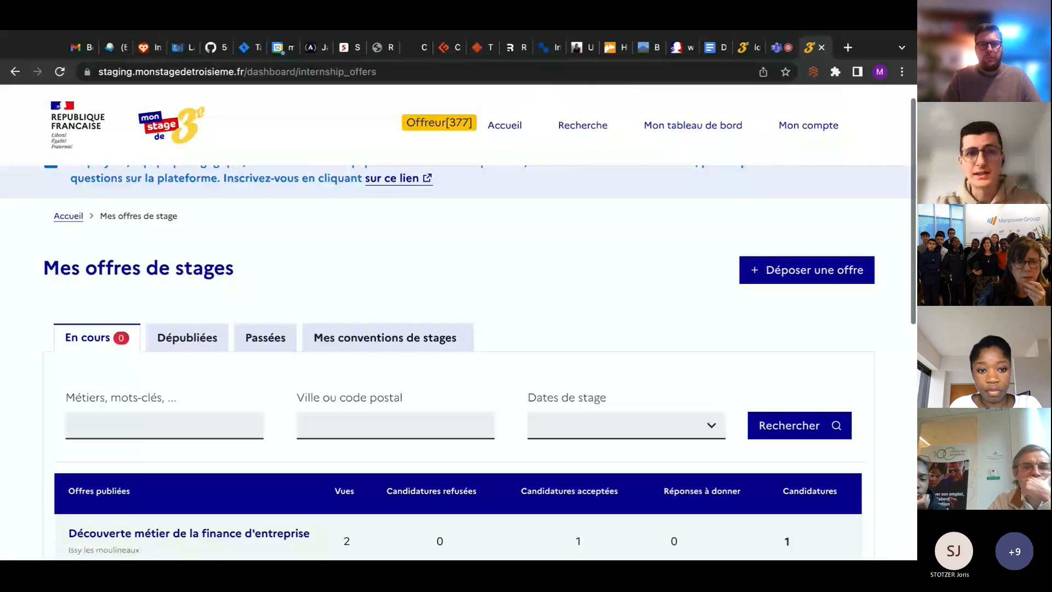
pyautogui.scroll(1, 458, 323)
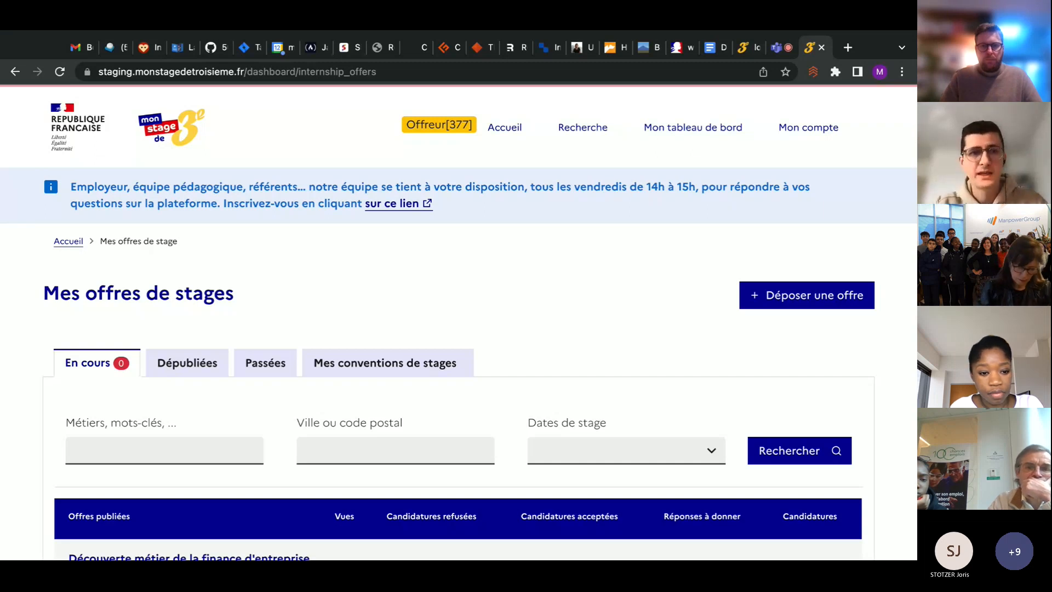
pyautogui.scroll(-3, 502, 248)
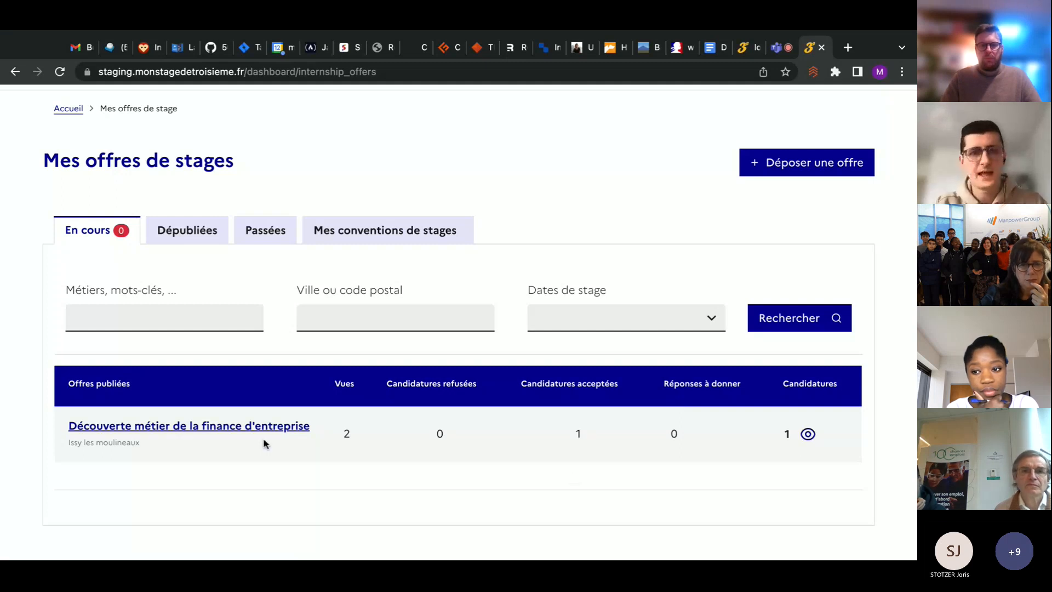
pyautogui.scroll(1, 264, 443)
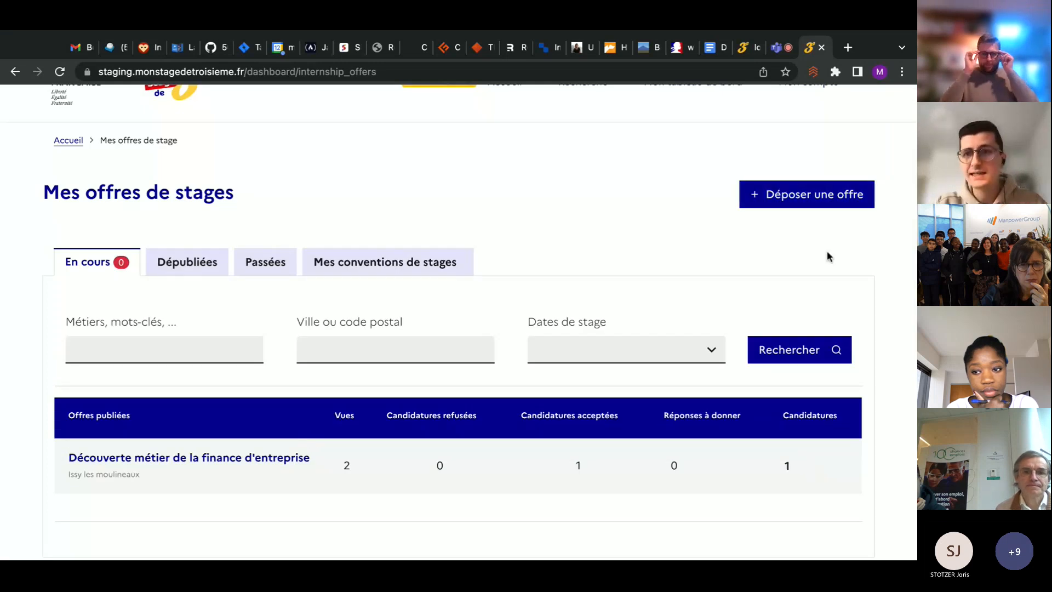
pyautogui.click(820, 204)
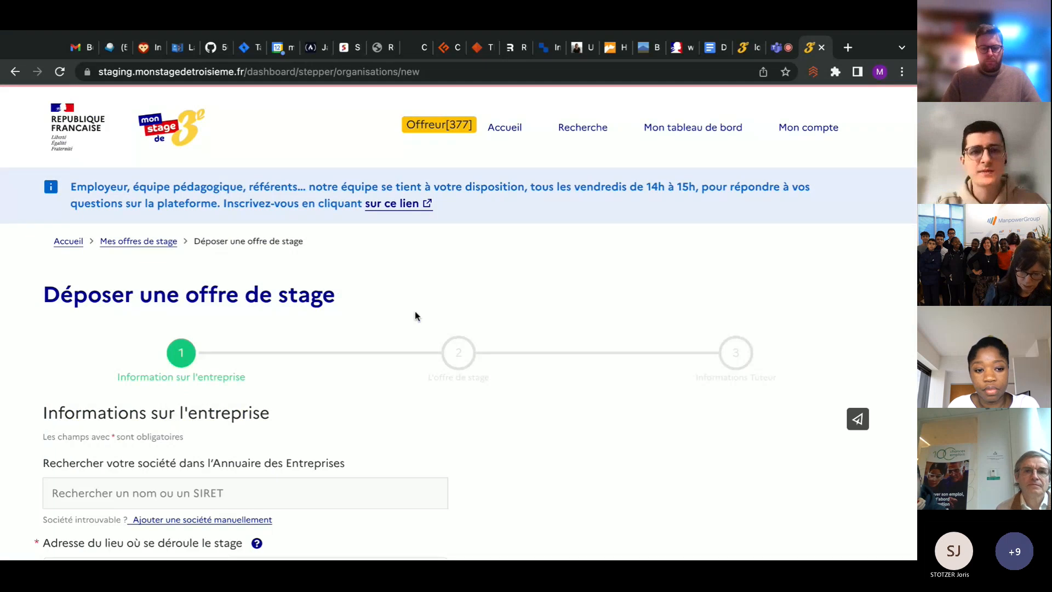
# Search the company directory for orange and choose the ISSY-LES-MOULINEAUX entry as the offering company
pyautogui.scroll(-1, 415, 311)
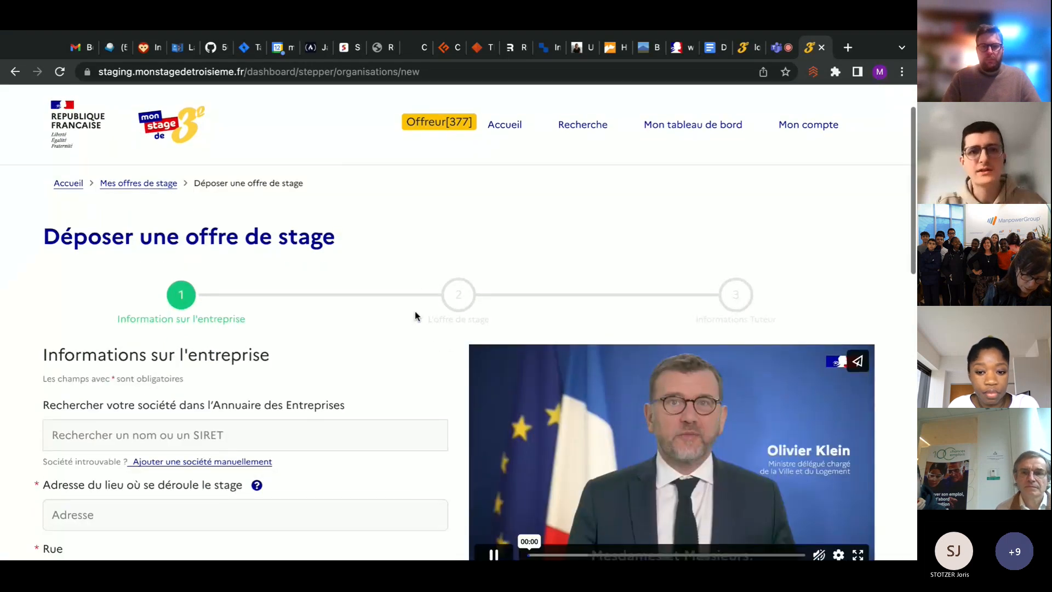
pyautogui.scroll(1, 415, 311)
pyautogui.scroll(1, 459, 323)
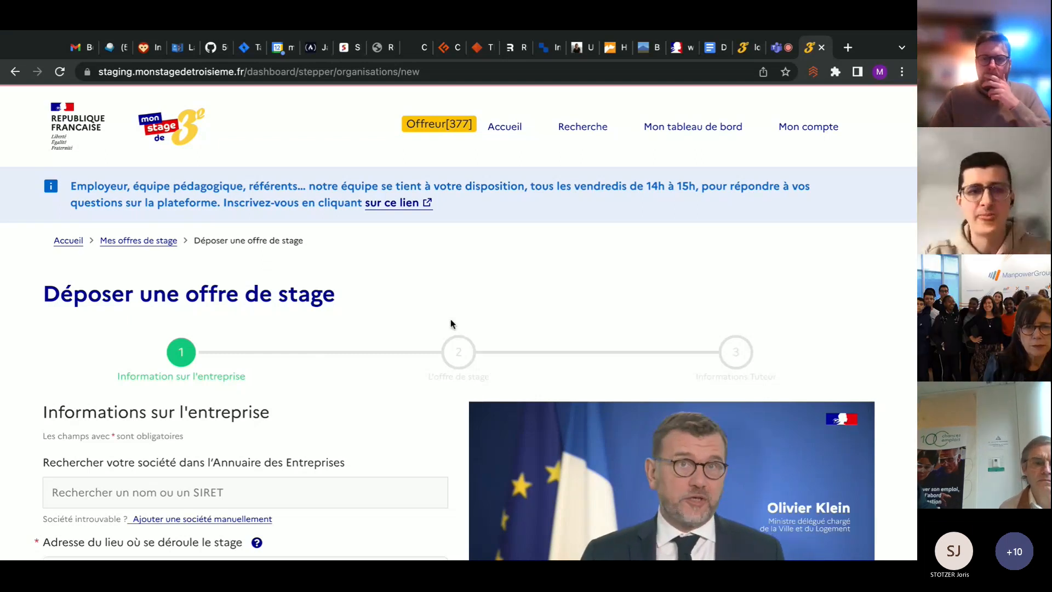
pyautogui.scroll(-5, 336, 320)
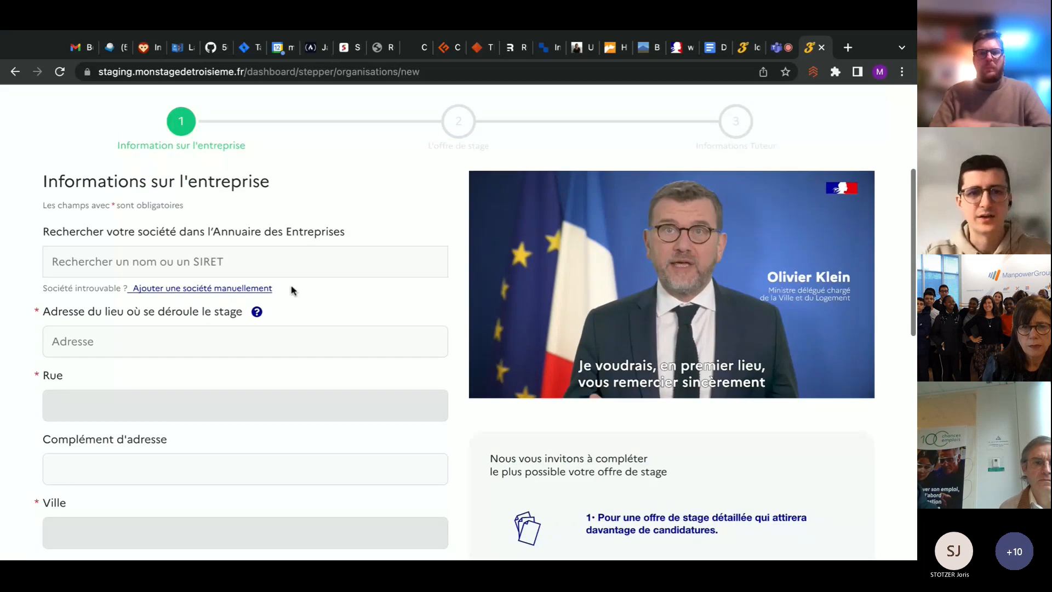
pyautogui.click(299, 258)
pyautogui.write('ora')
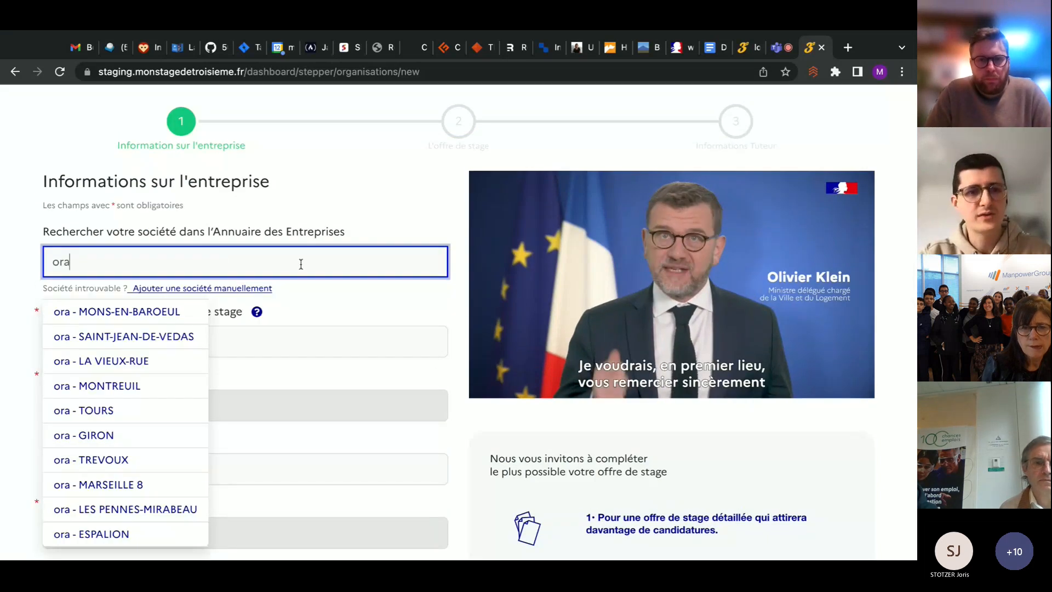
pyautogui.write('nge')
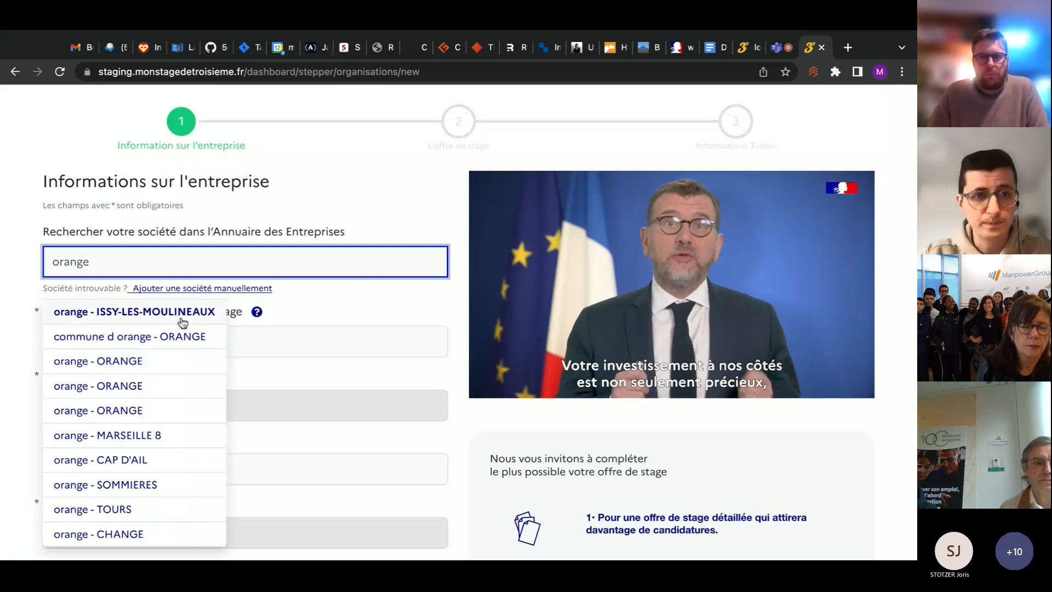
pyautogui.click(183, 323)
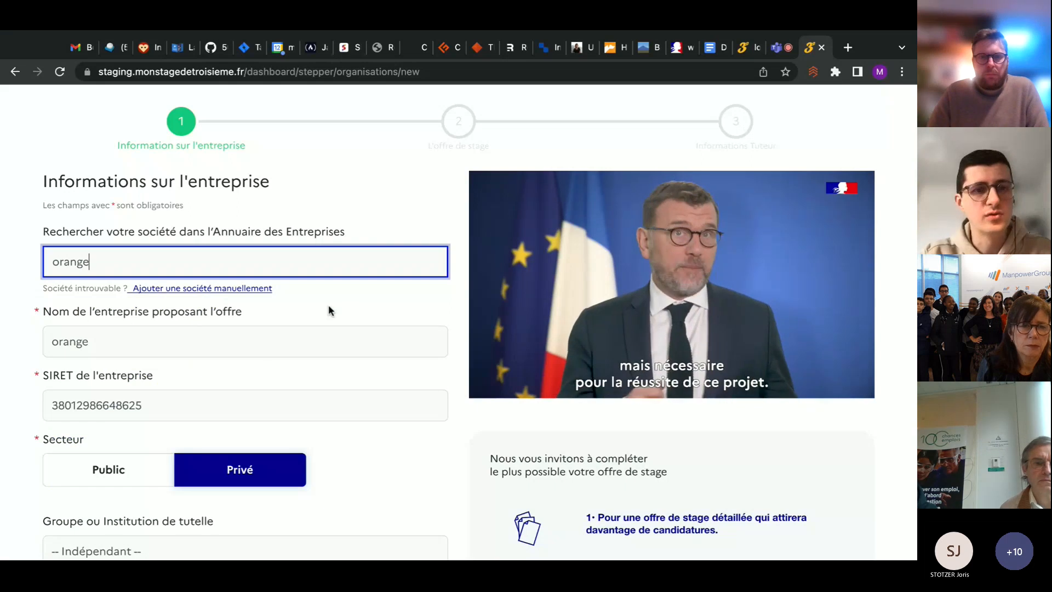
# Review the prefilled company name, SIRET, sector and internship address fields of the chosen company
pyautogui.scroll(-1, 328, 304)
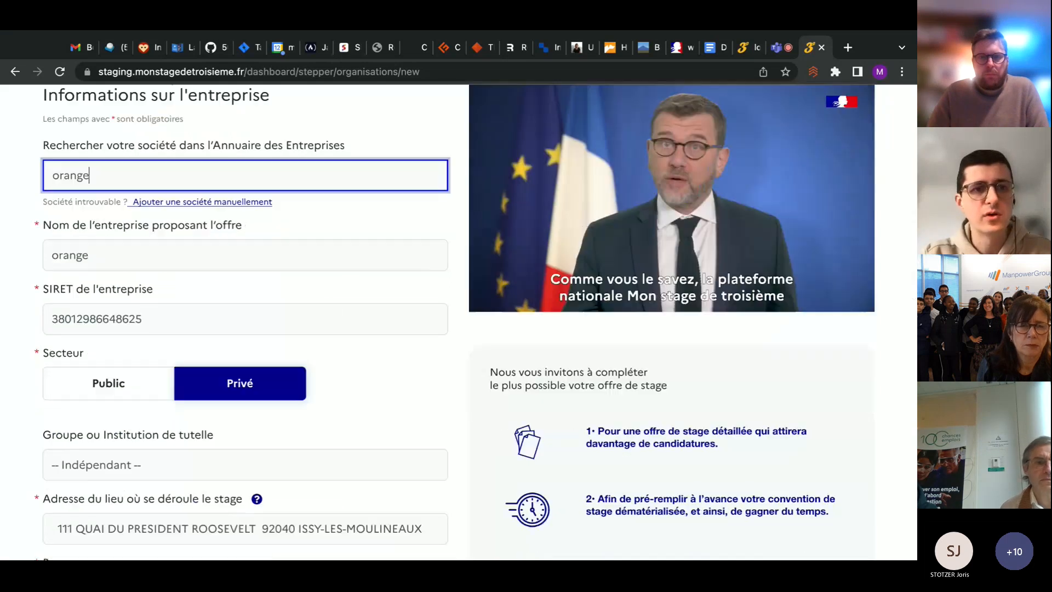
pyautogui.scroll(-3, 328, 304)
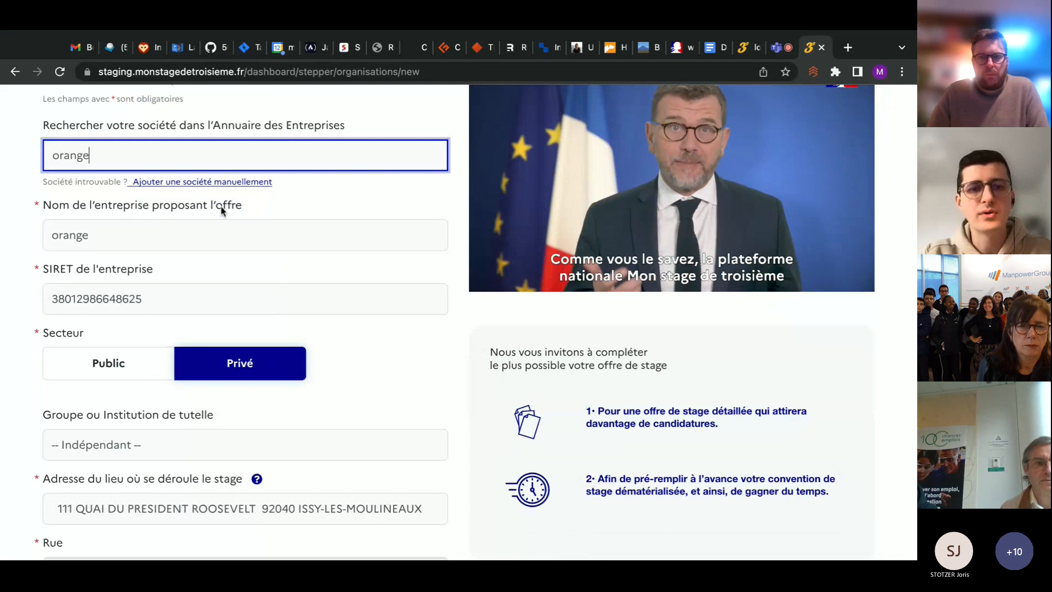
pyautogui.scroll(-7, 330, 394)
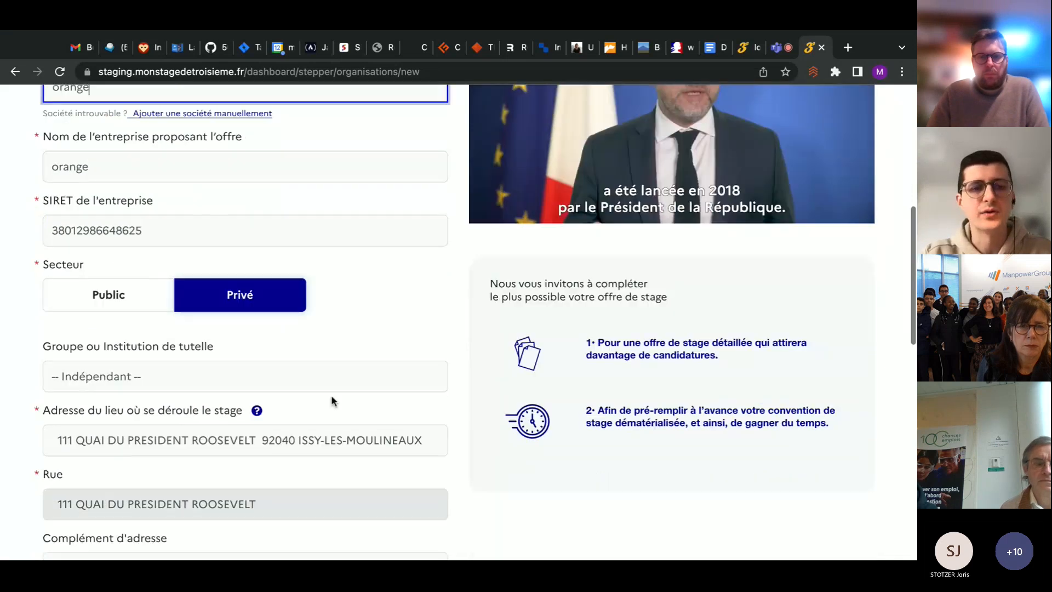
pyautogui.scroll(-3, 330, 396)
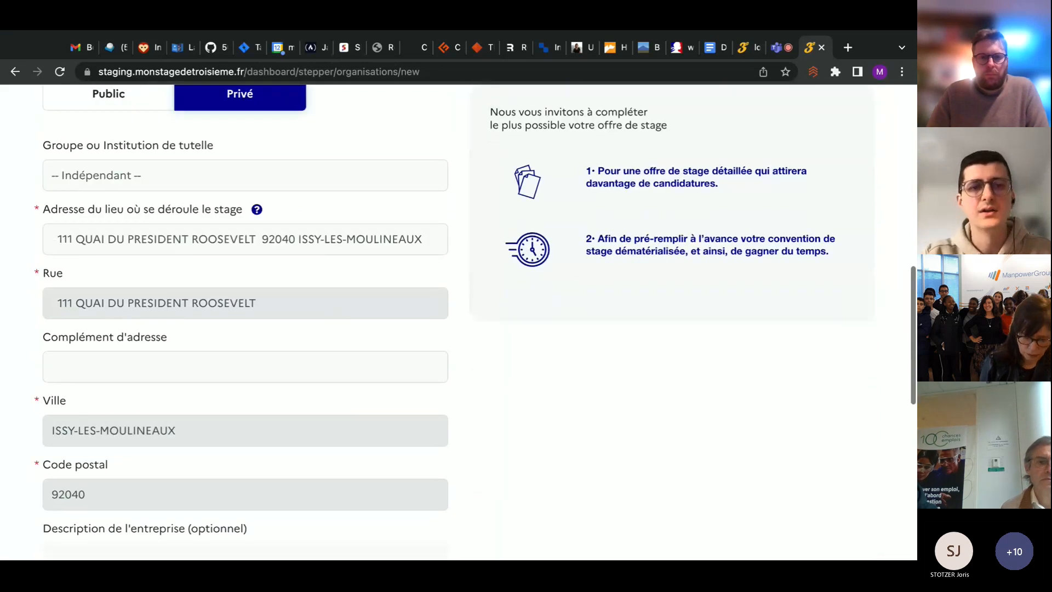
pyautogui.scroll(7, 330, 396)
pyautogui.scroll(5, 331, 395)
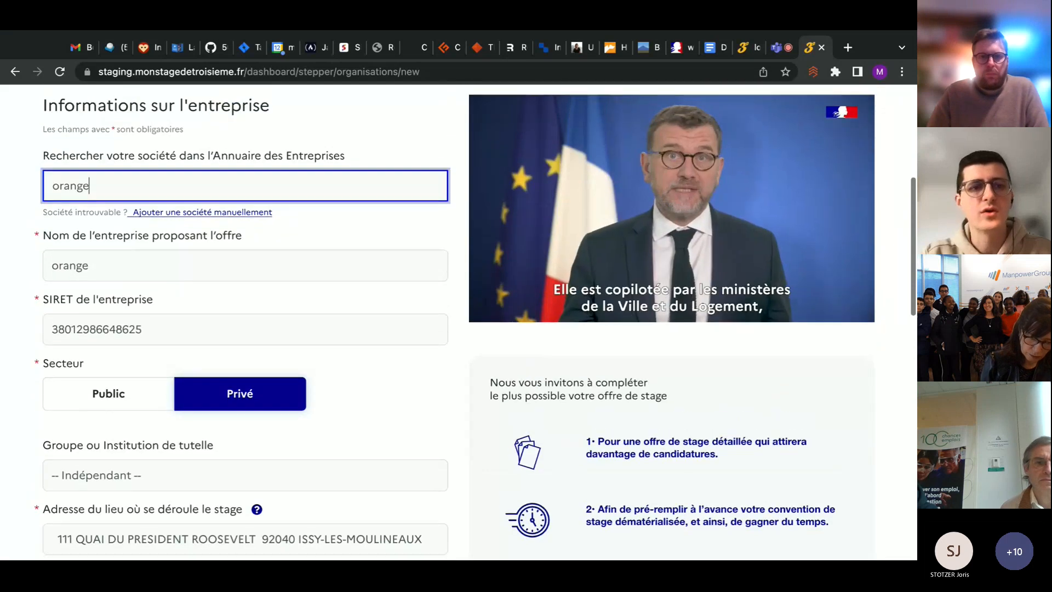
pyautogui.scroll(-1, 207, 322)
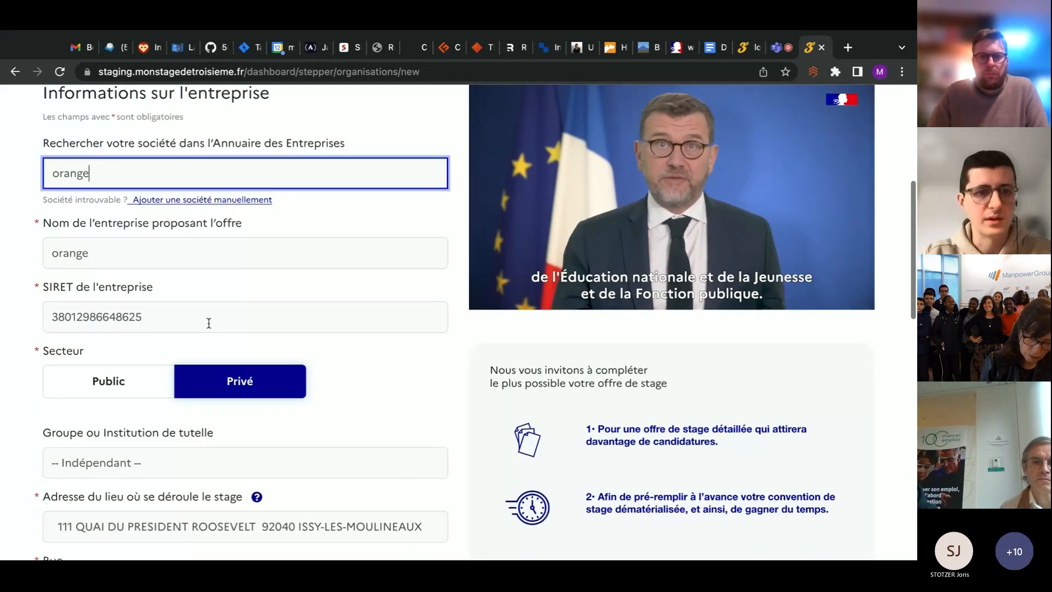
pyautogui.scroll(-3, 305, 423)
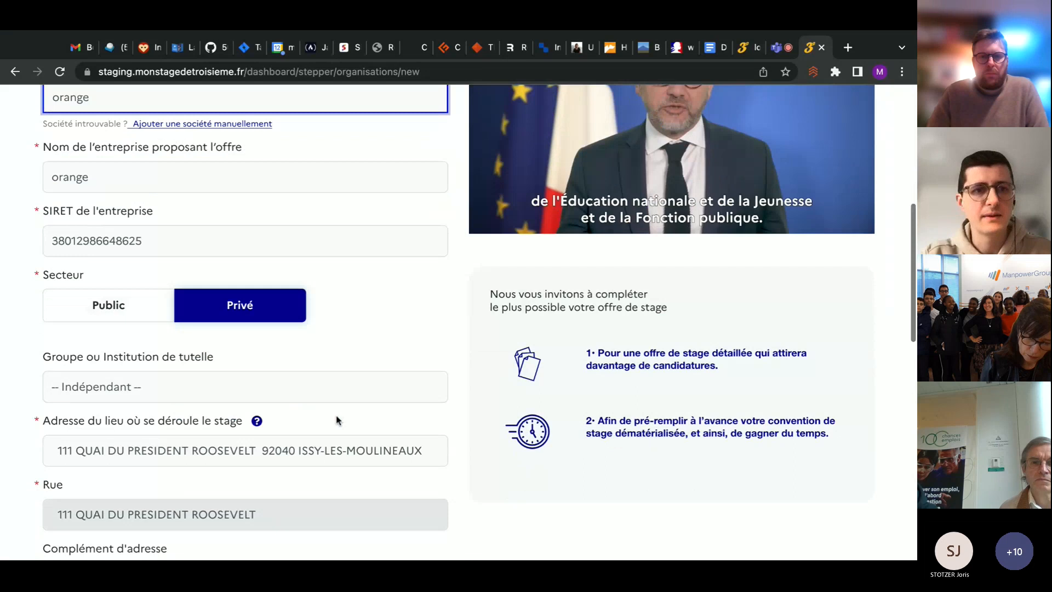
# Set the company's Groupe ou Institution de tutelle to Orange
pyautogui.scroll(-4, 336, 419)
pyautogui.click(203, 291)
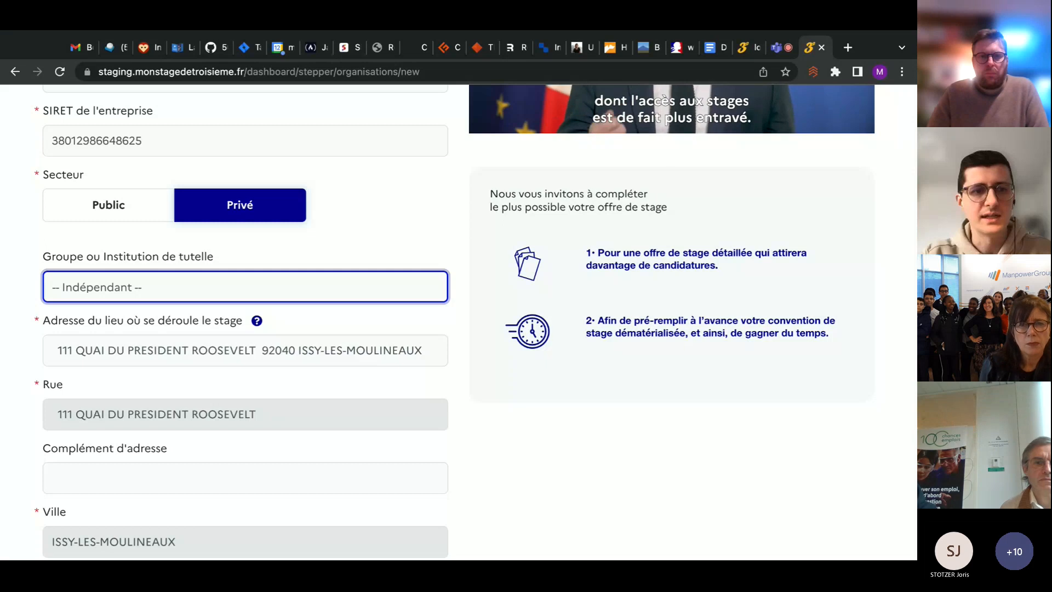
pyautogui.click(444, 280)
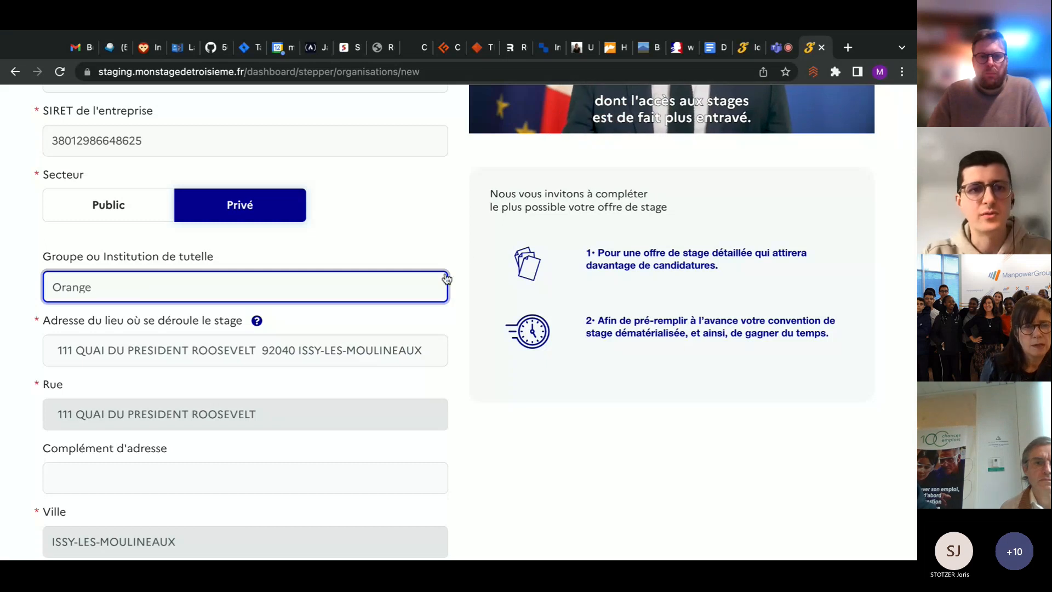
pyautogui.click(464, 248)
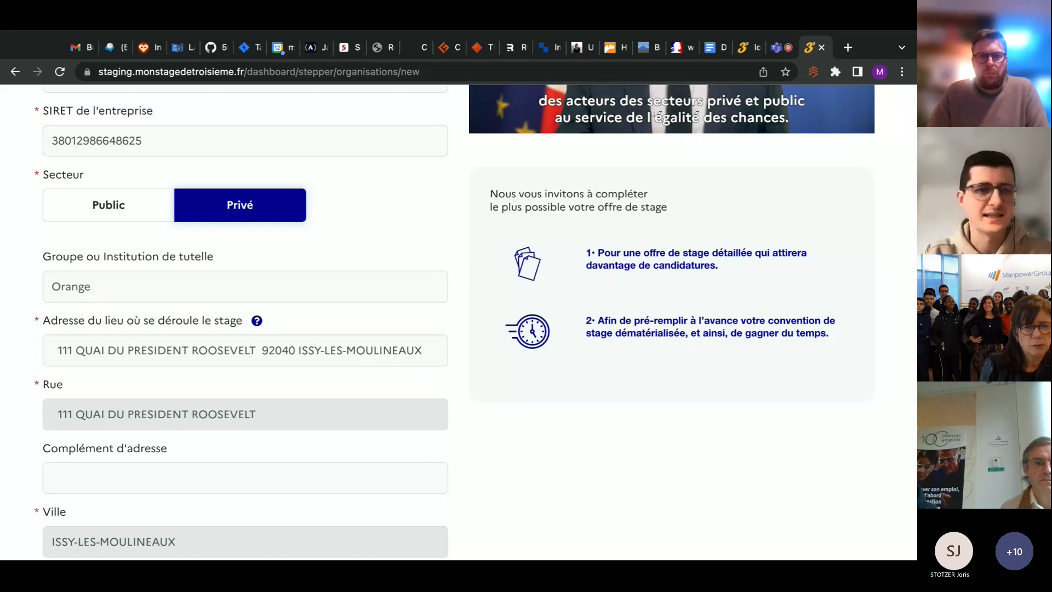
# Leave the optional company description and website empty and continue to the internship offer stage
pyautogui.scroll(-2, 480, 320)
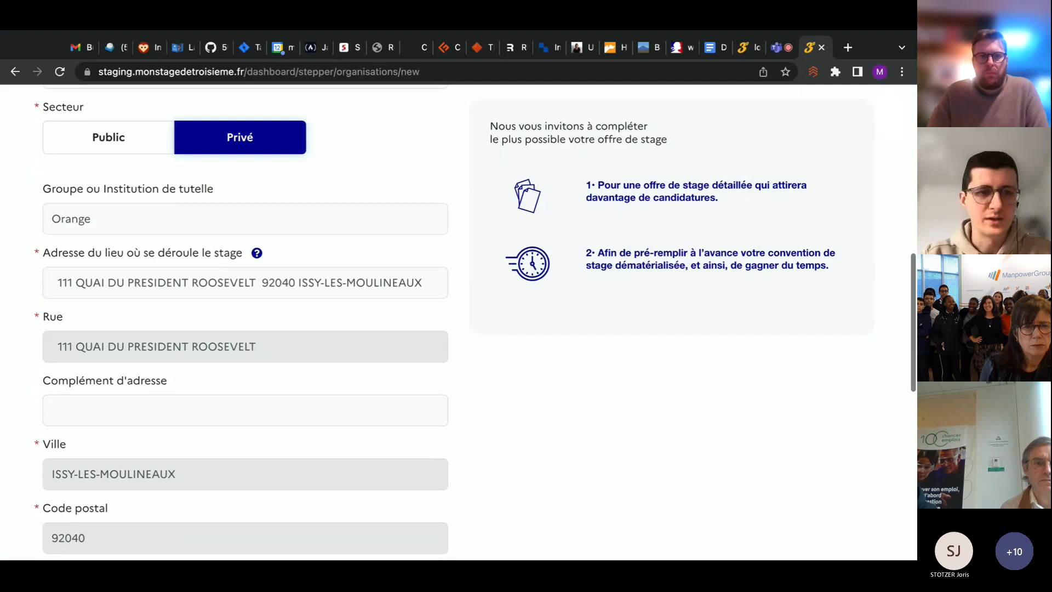
pyautogui.scroll(-4, 480, 320)
pyautogui.scroll(-2, 148, 317)
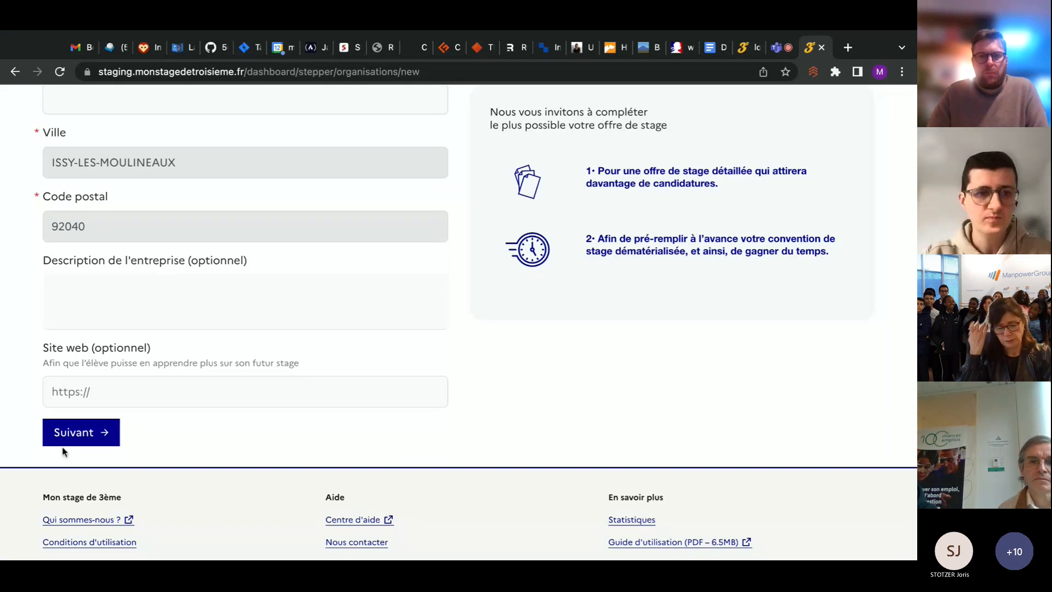
pyautogui.click(95, 437)
# Enter "Découverte de la communication" as the internship title
pyautogui.scroll(4, 419, 380)
pyautogui.scroll(2, 420, 381)
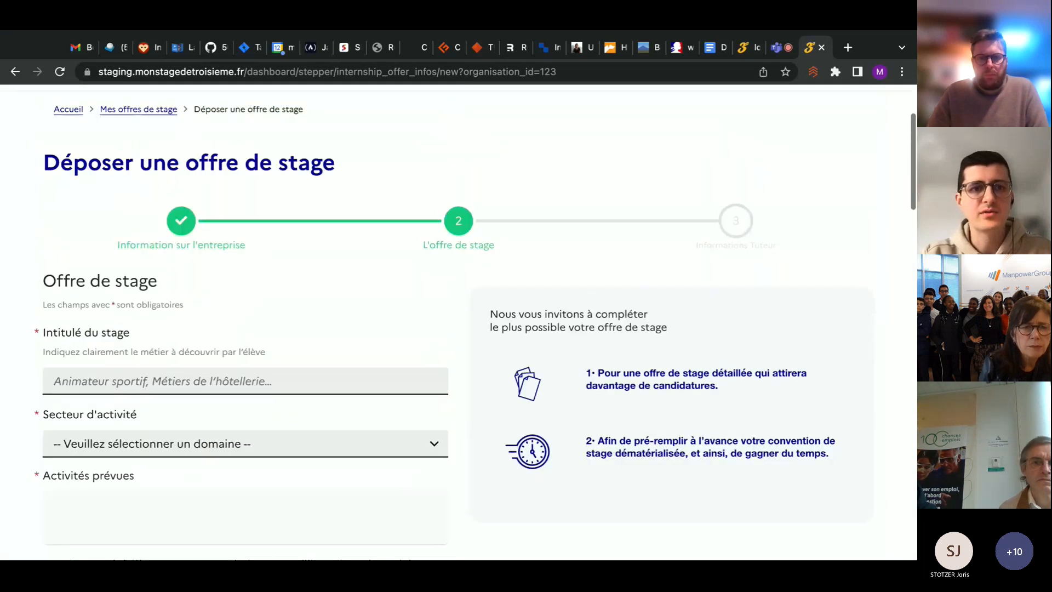
pyautogui.scroll(-1, 441, 331)
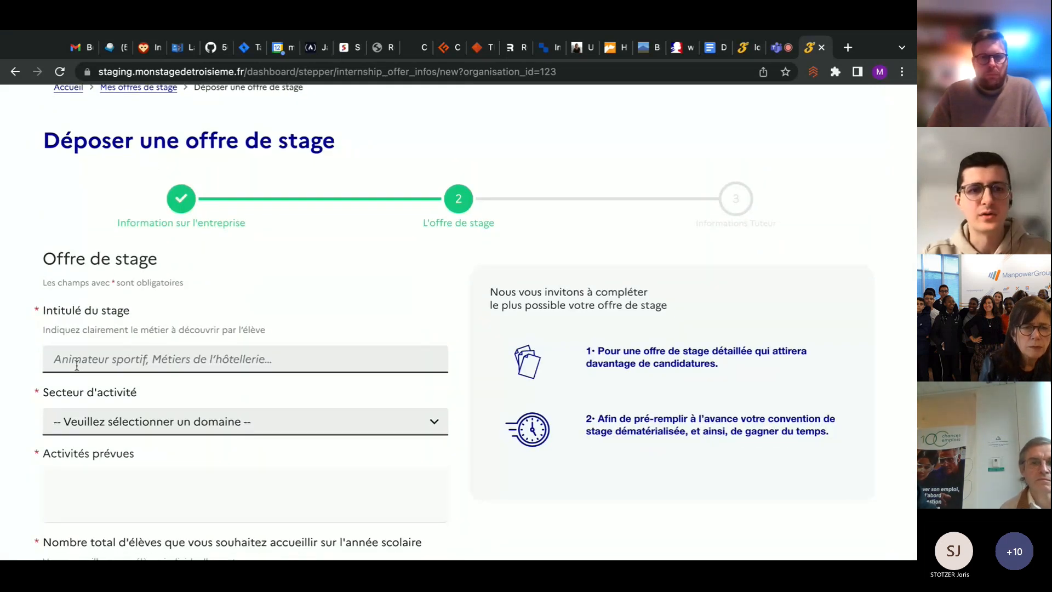
pyautogui.click(100, 360)
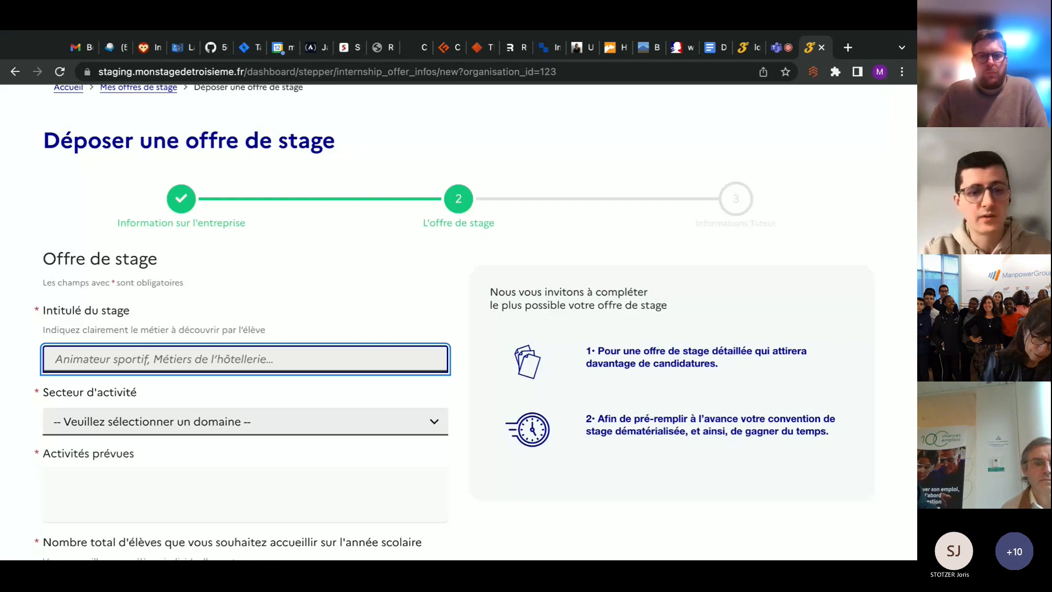
pyautogui.write('Découver')
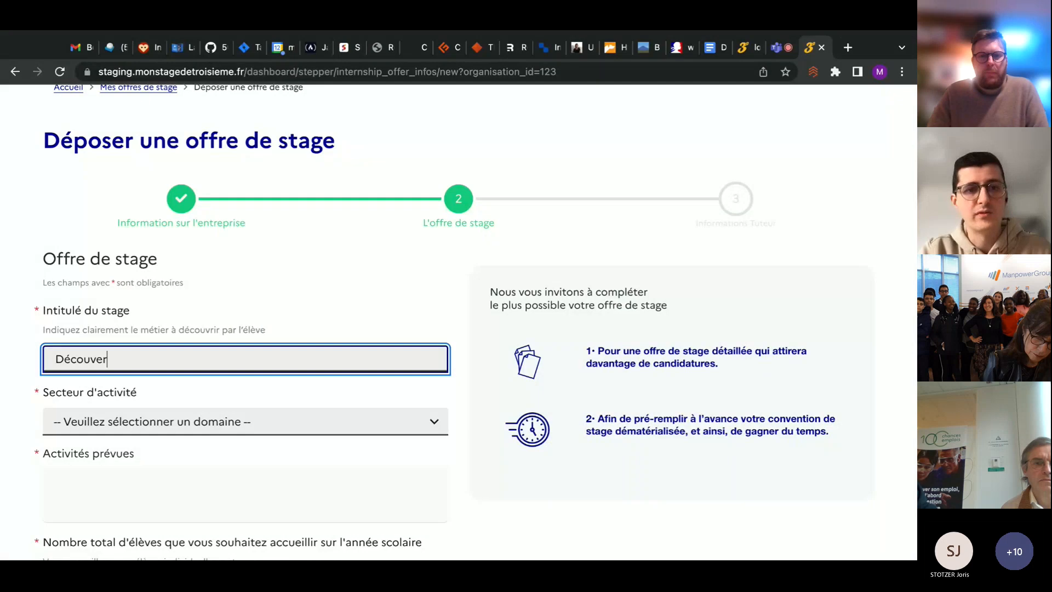
pyautogui.write('te de')
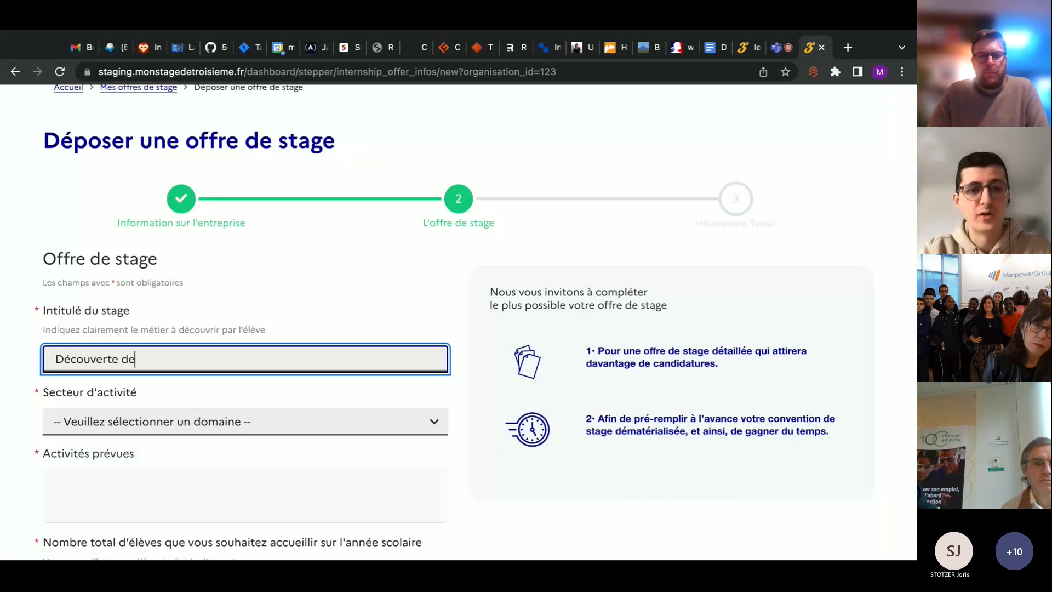
pyautogui.write(' la communication')
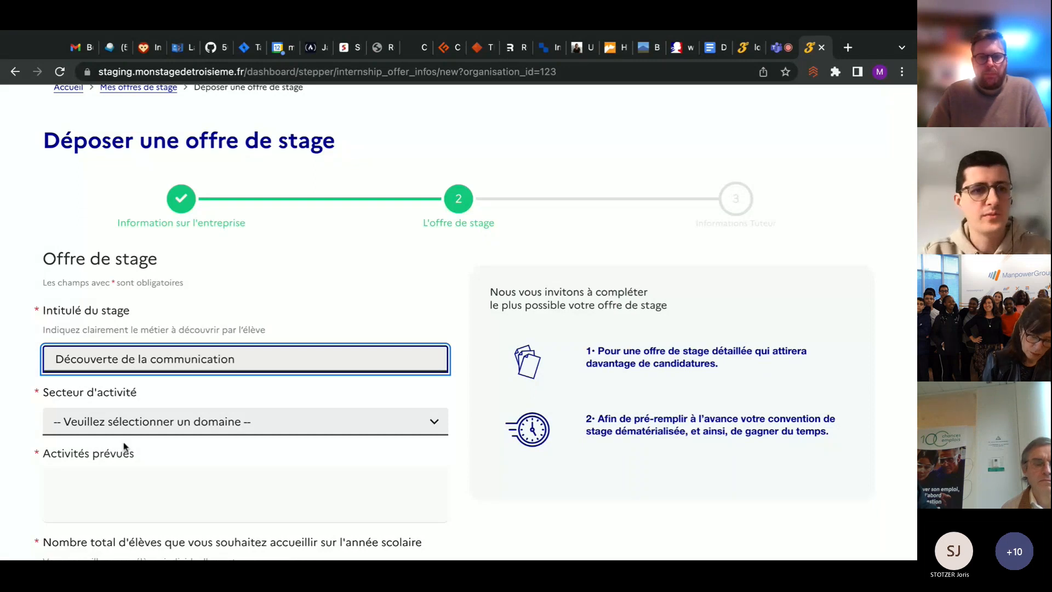
# Set the activity sector to Informatique et réseaux and enter "Découverte du métier" as the planned activities
pyautogui.click(160, 429)
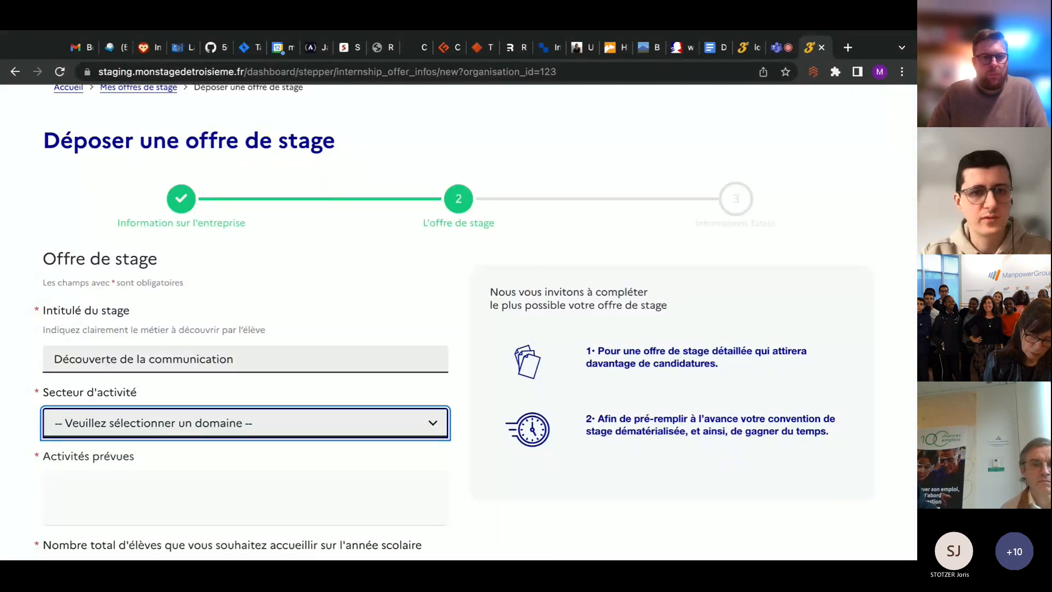
pyautogui.click(459, 395)
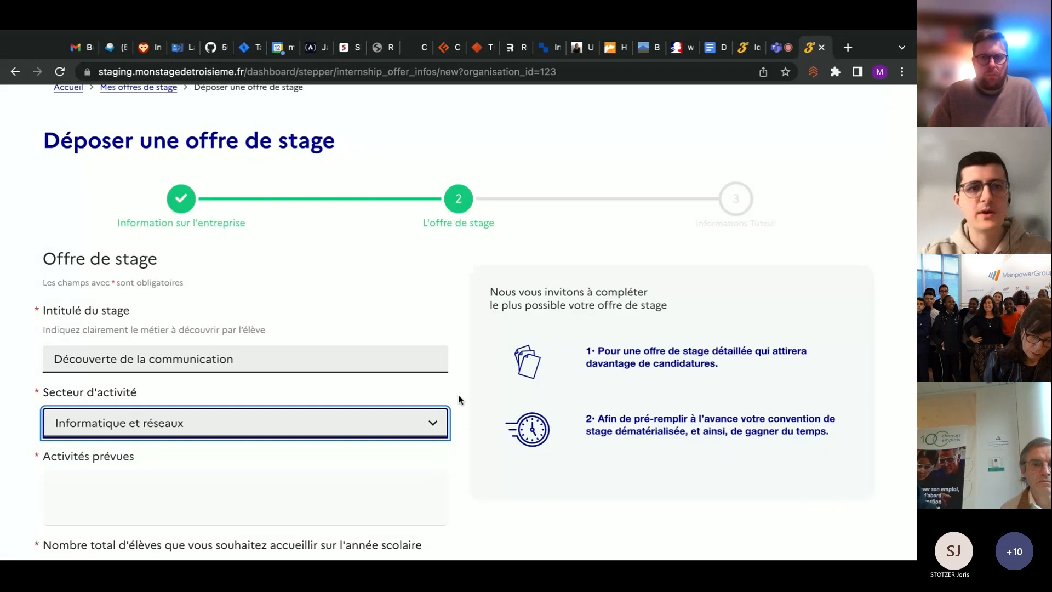
pyautogui.scroll(-3, 458, 394)
pyautogui.click(295, 355)
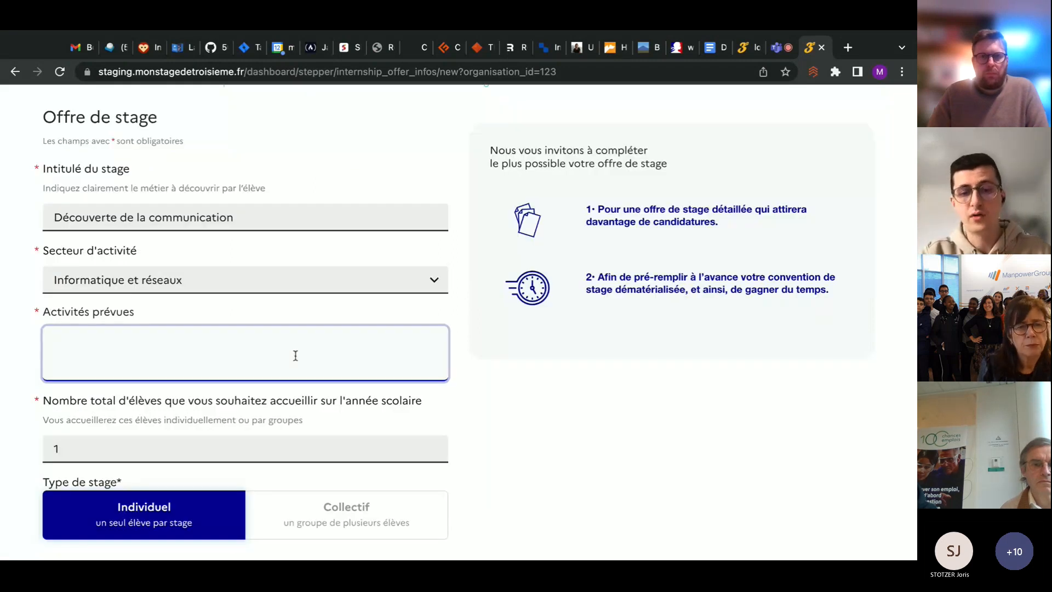
pyautogui.write('Découverte du métier')
pyautogui.click(496, 393)
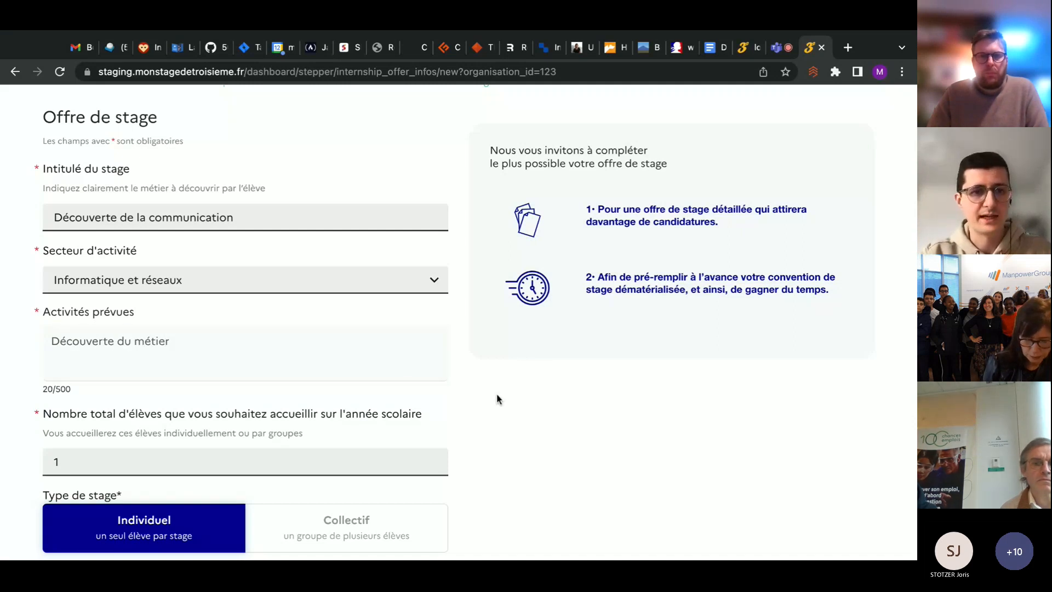
pyautogui.scroll(-1, 496, 393)
pyautogui.scroll(-1, 496, 393)
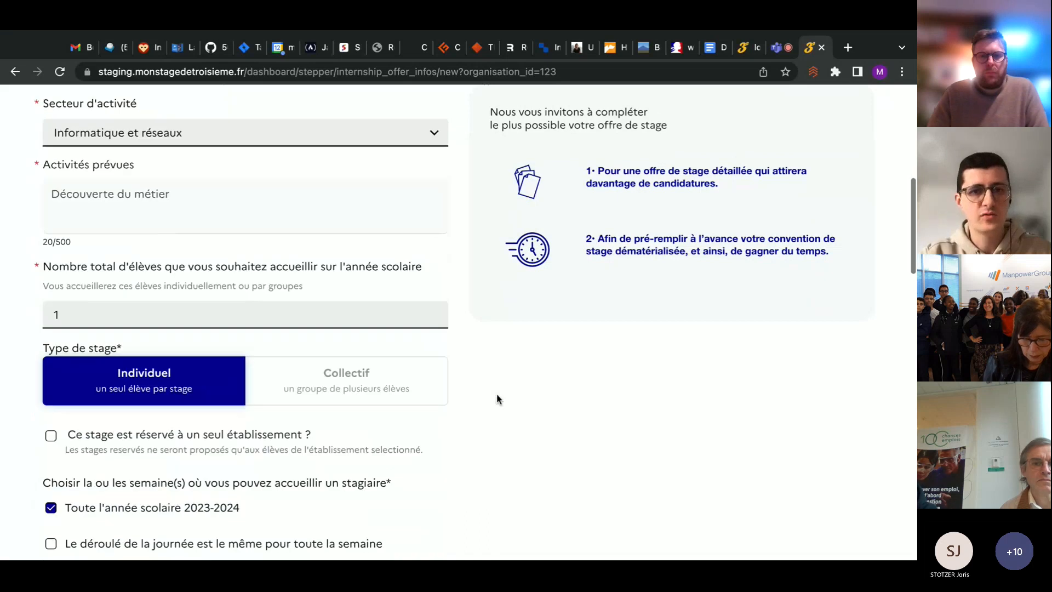
# Set the total number of pupils hosted over the school year to 5 and keep the internship type Individuel
pyautogui.scroll(-2, 496, 393)
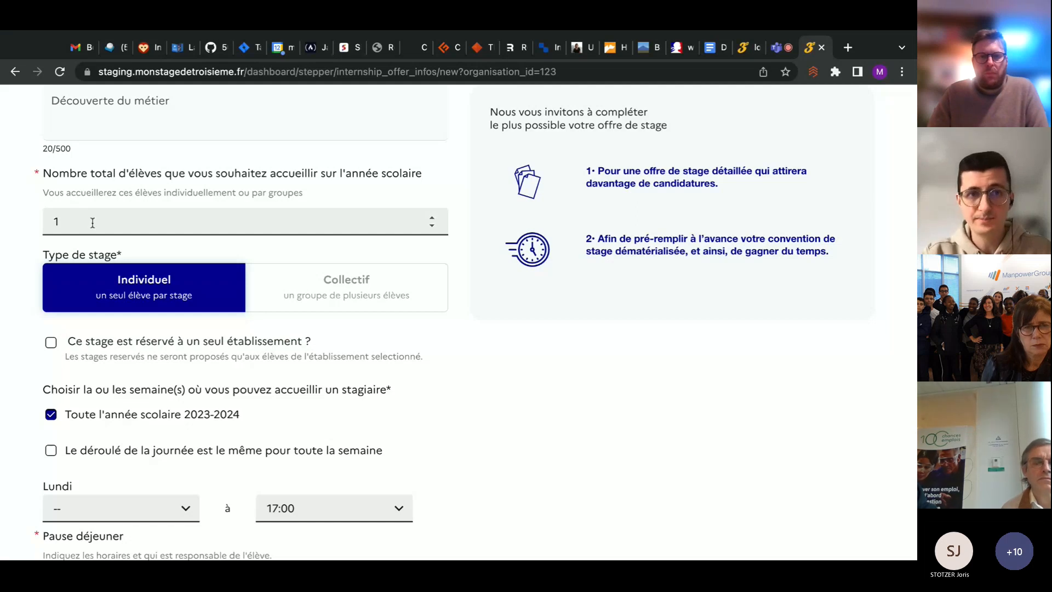
pyautogui.click(431, 219)
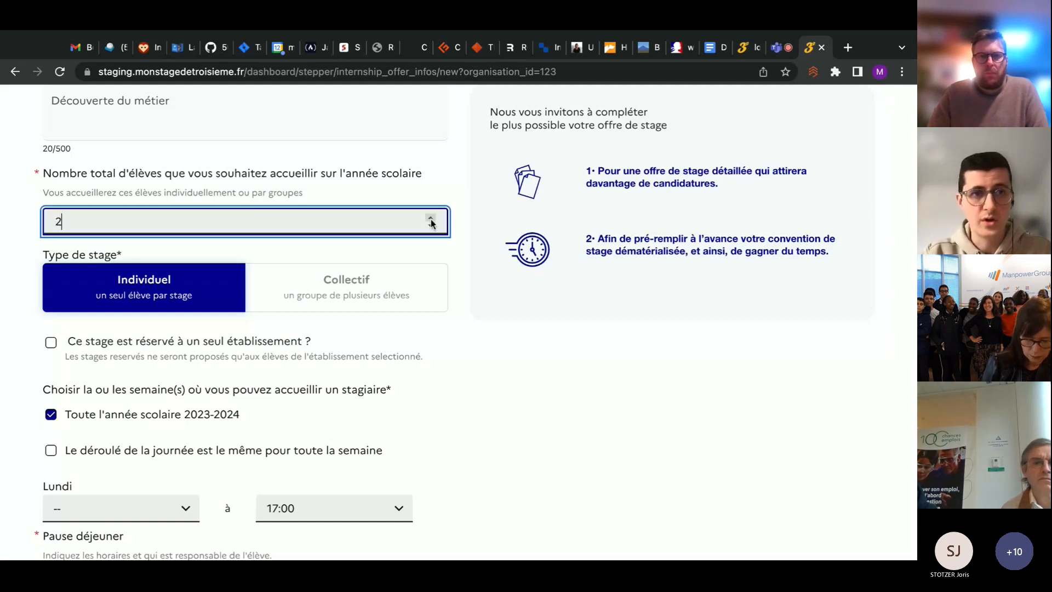
pyautogui.click(431, 219)
pyautogui.click(431, 219)
pyautogui.click(431, 219)
pyautogui.click(435, 253)
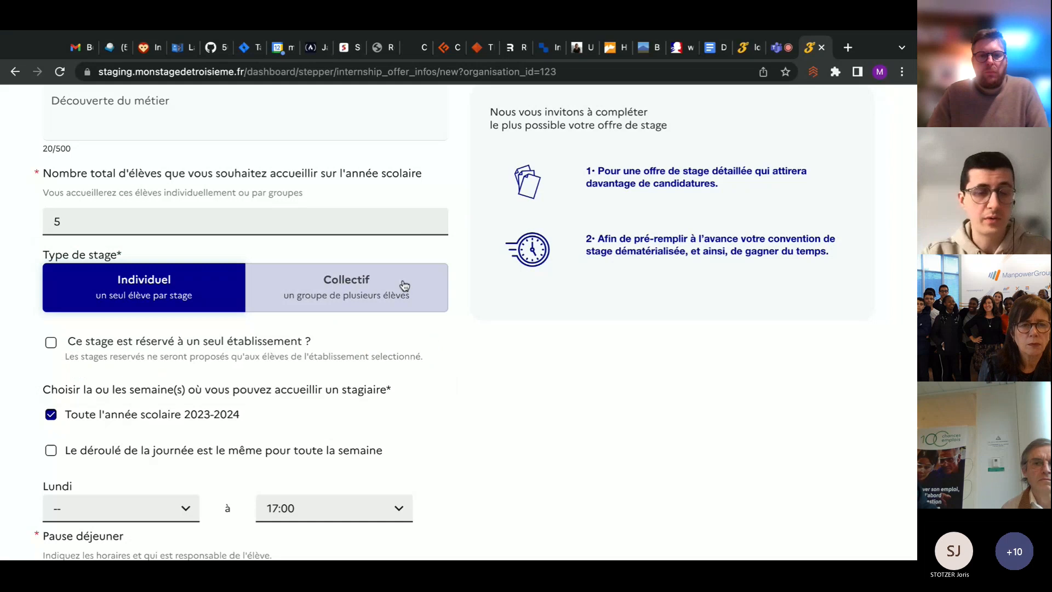
pyautogui.click(343, 285)
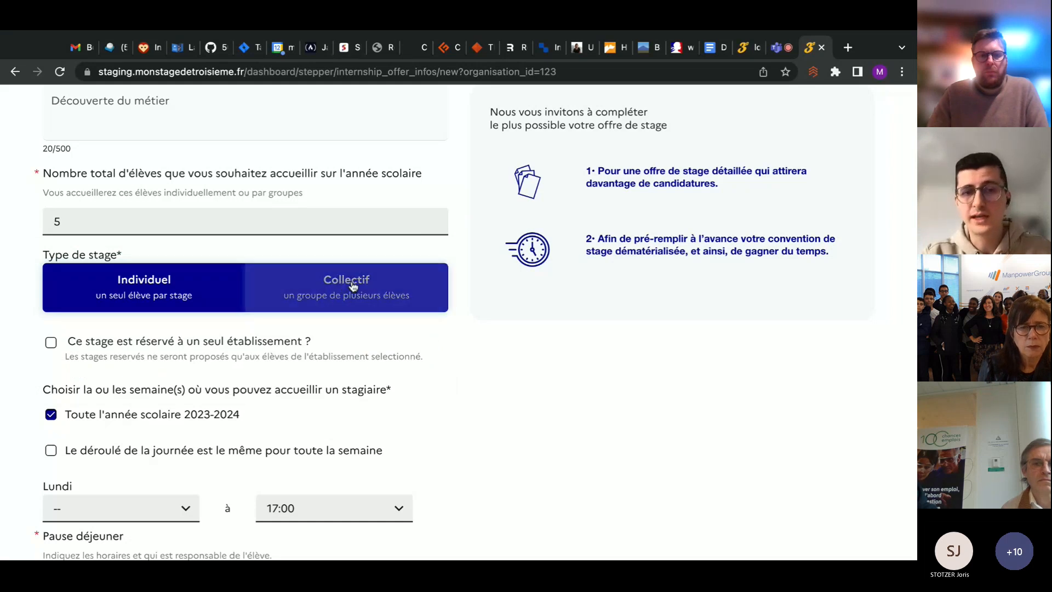
pyautogui.click(382, 289)
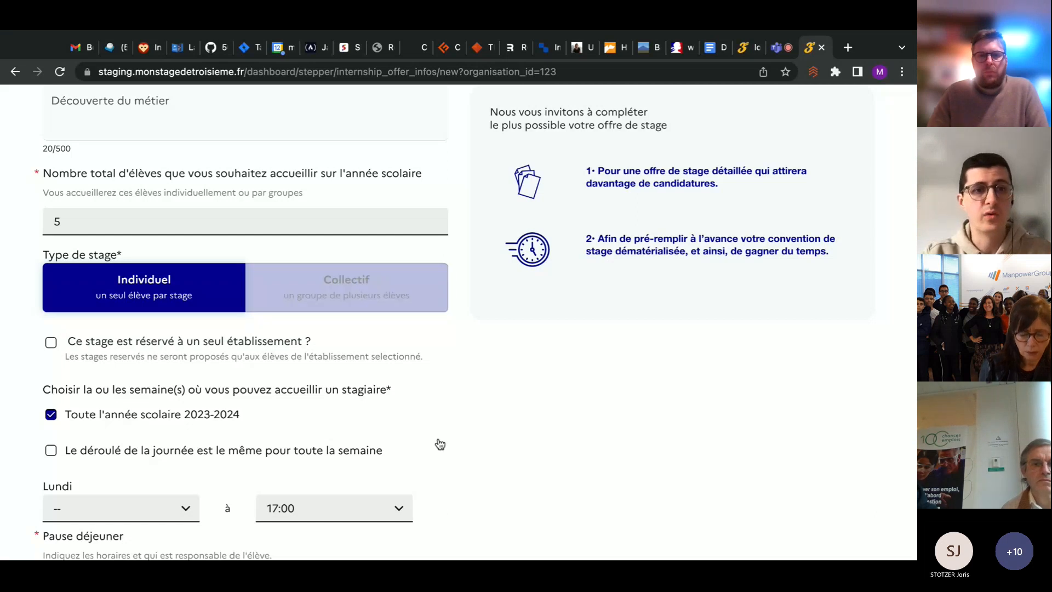
# Try choosing individual weeks with Semaine 7, clear that week and reselect Toute l'année scolaire 2023-2024
pyautogui.scroll(-2, 461, 435)
pyautogui.scroll(-1, 461, 434)
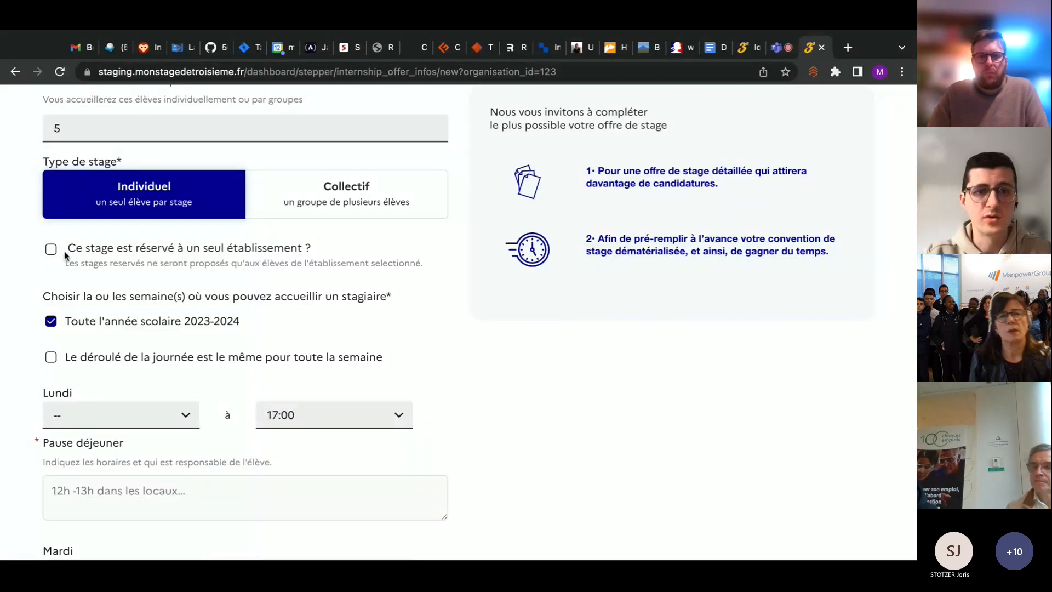
pyautogui.scroll(-1, 210, 282)
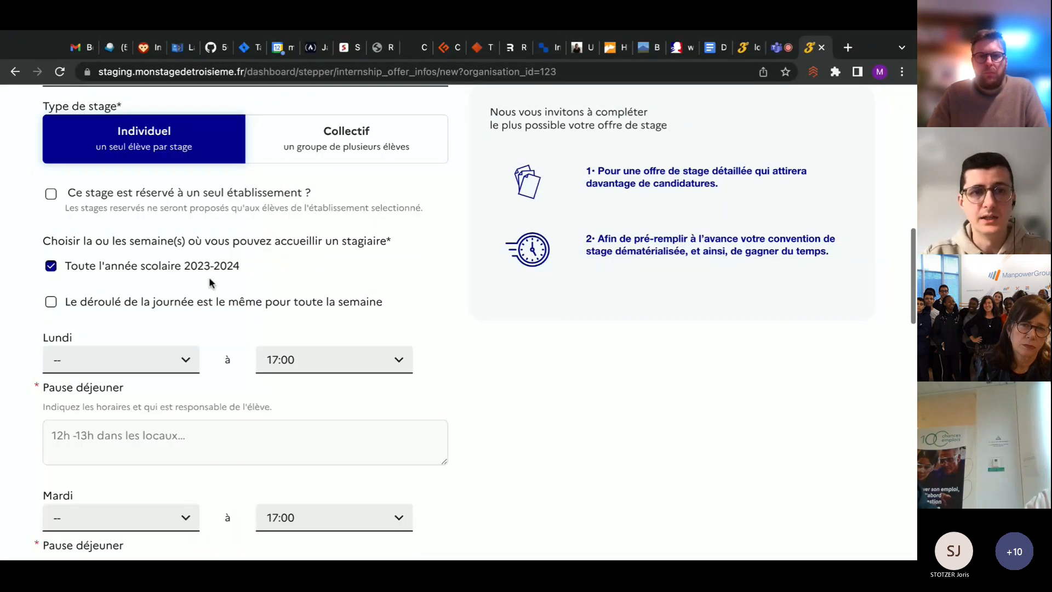
pyautogui.scroll(-1, 210, 279)
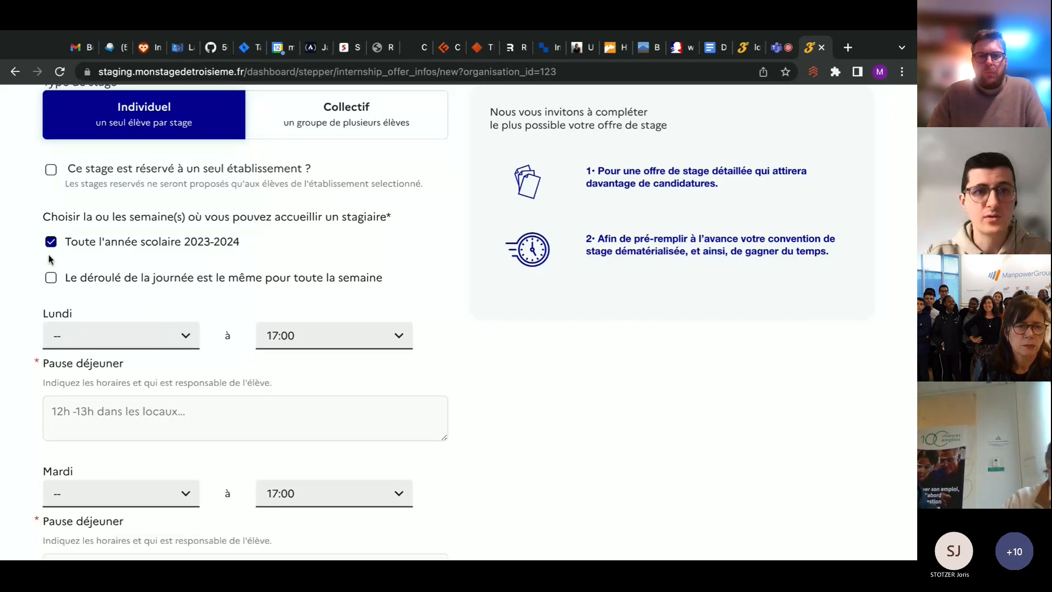
pyautogui.click(80, 247)
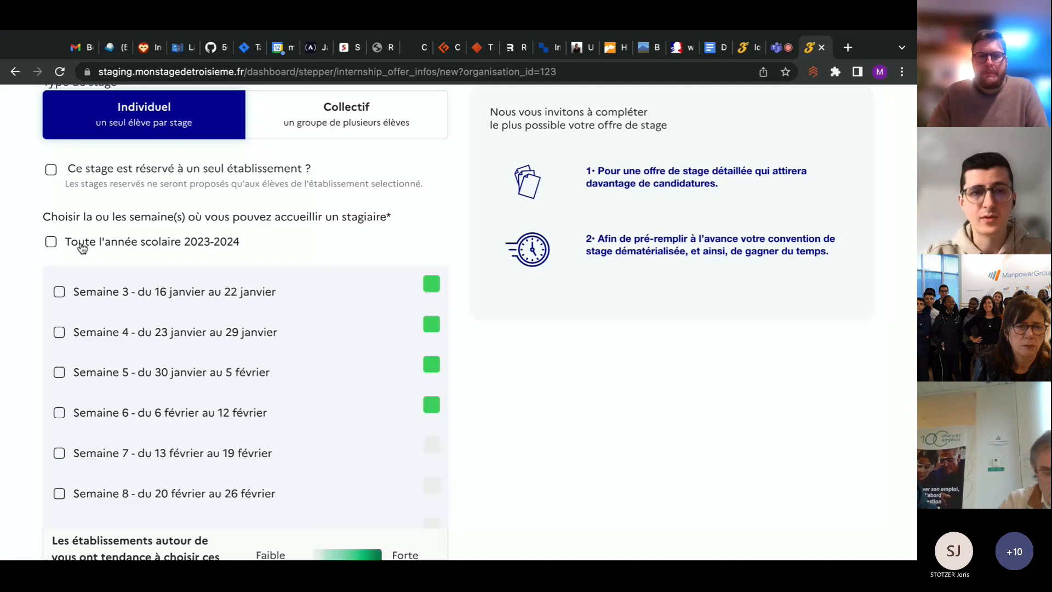
pyautogui.scroll(-1, 113, 299)
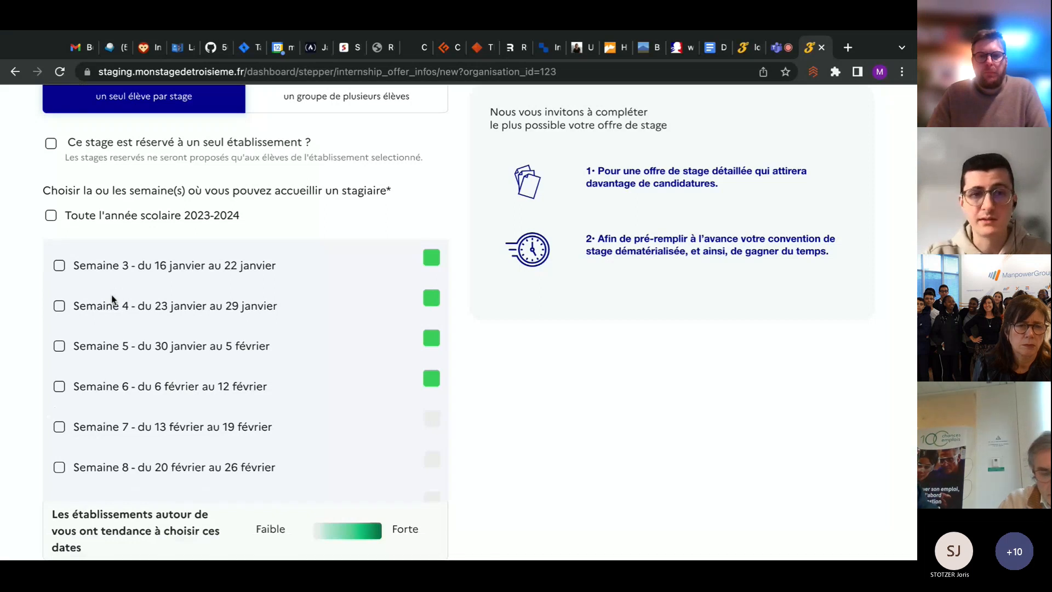
pyautogui.scroll(-3, 192, 470)
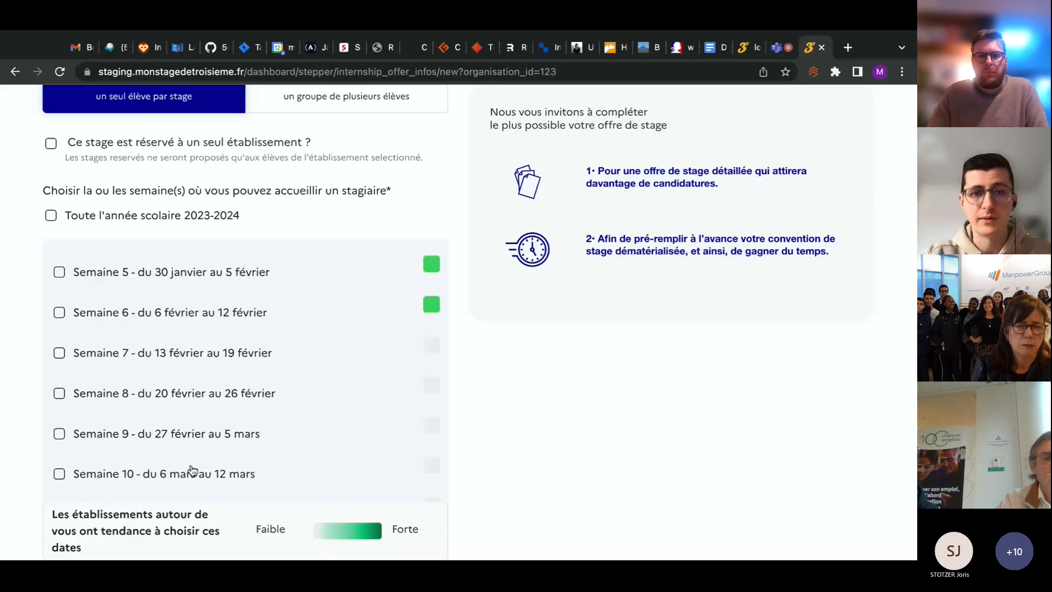
pyautogui.click(201, 395)
pyautogui.click(194, 372)
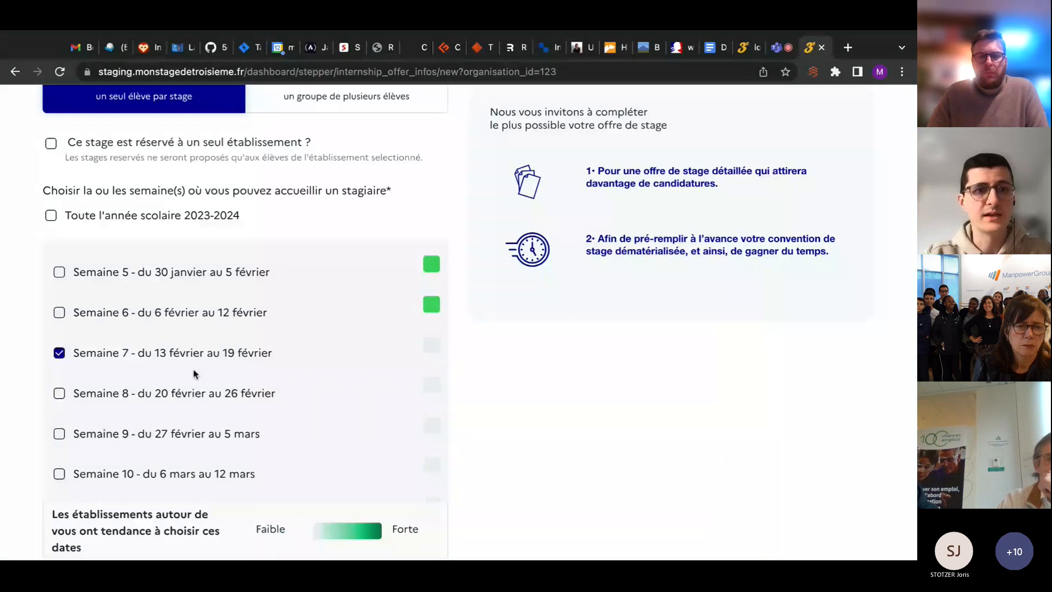
pyautogui.click(194, 372)
pyautogui.scroll(-3, 241, 318)
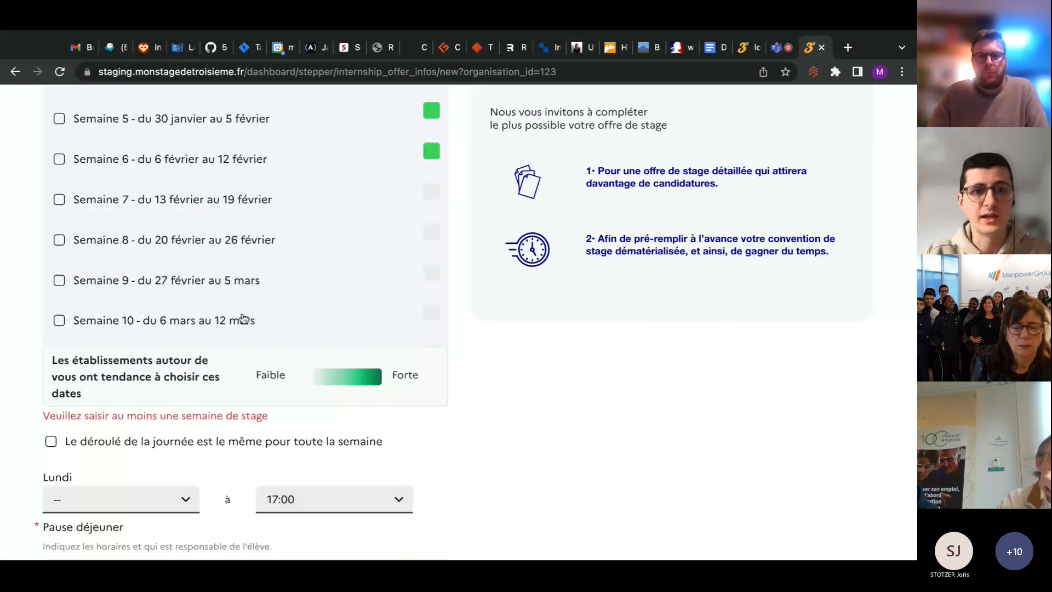
pyautogui.scroll(3, 241, 318)
pyautogui.click(104, 245)
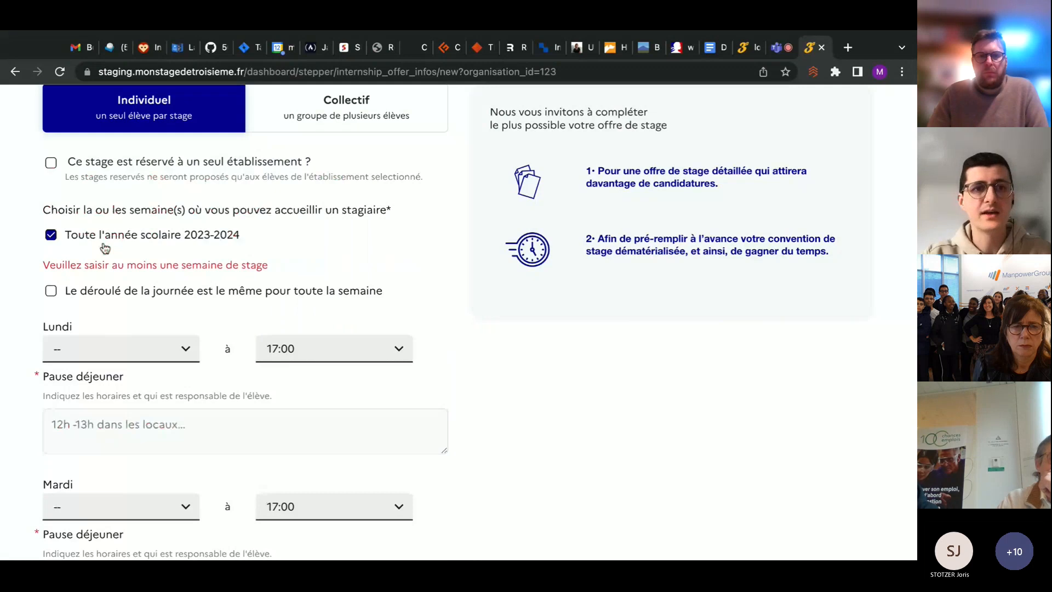
# Apply the same daily schedule to the whole week instead of separate hours for each day
pyautogui.scroll(-1, 163, 260)
pyautogui.scroll(-2, 163, 259)
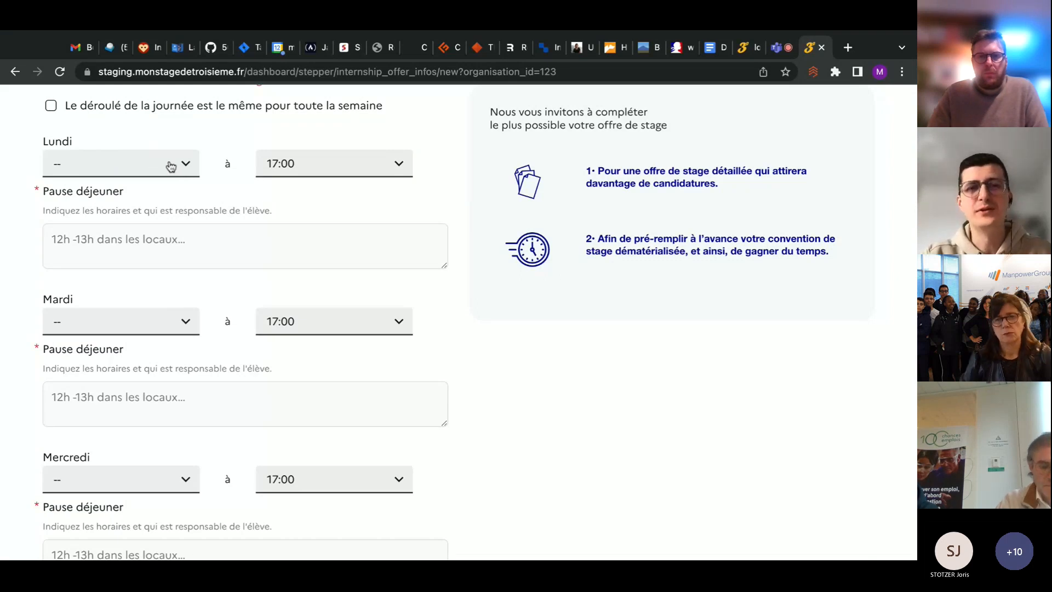
pyautogui.scroll(-3, 354, 220)
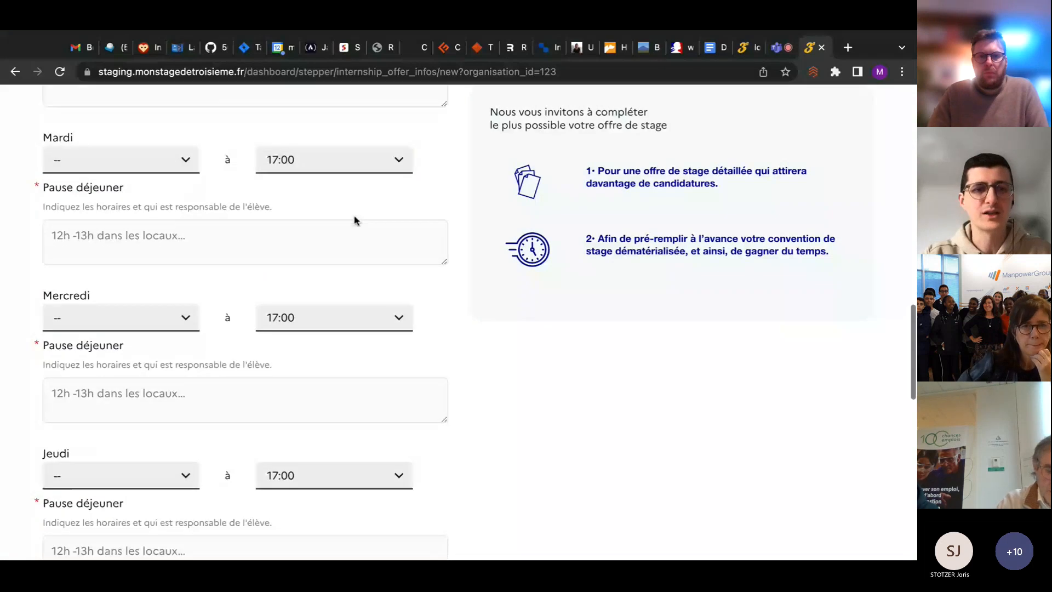
pyautogui.scroll(3, 354, 220)
pyautogui.scroll(2, 286, 248)
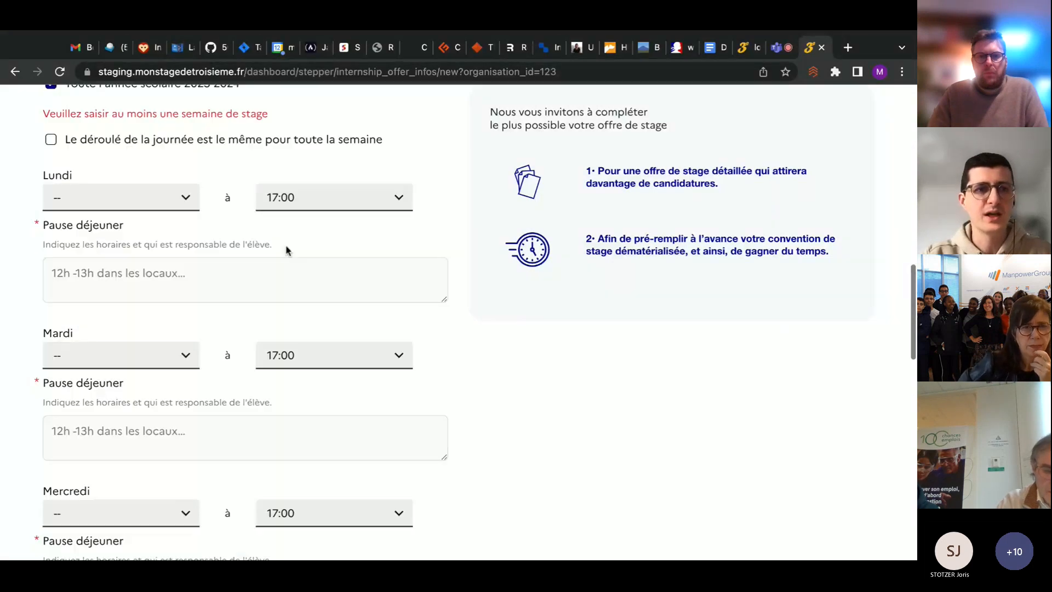
pyautogui.click(78, 189)
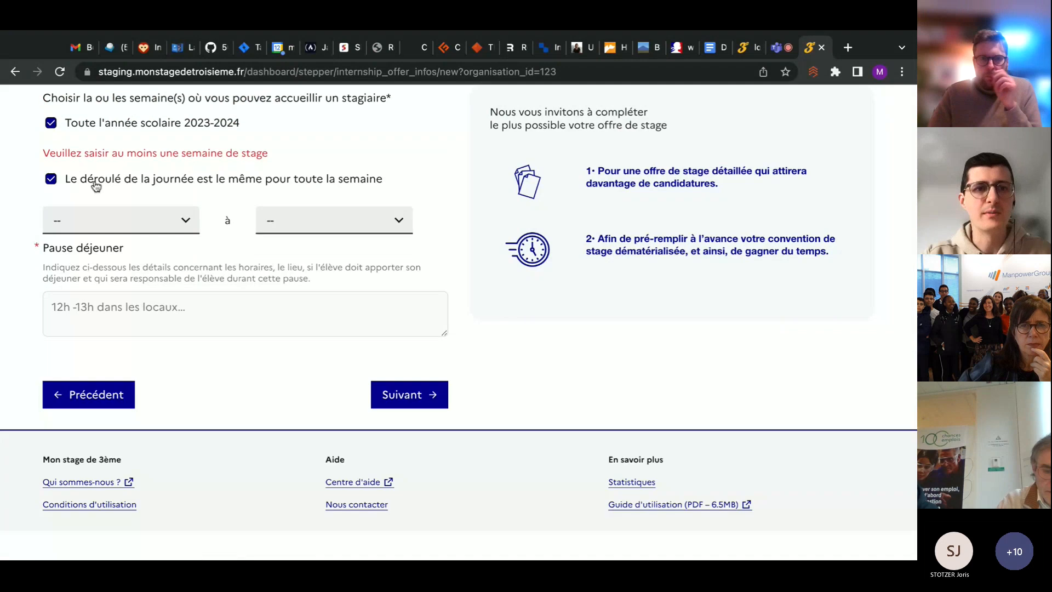
# Set the internship's daily hours from 09:30 to 16:30
pyautogui.scroll(-2, 127, 171)
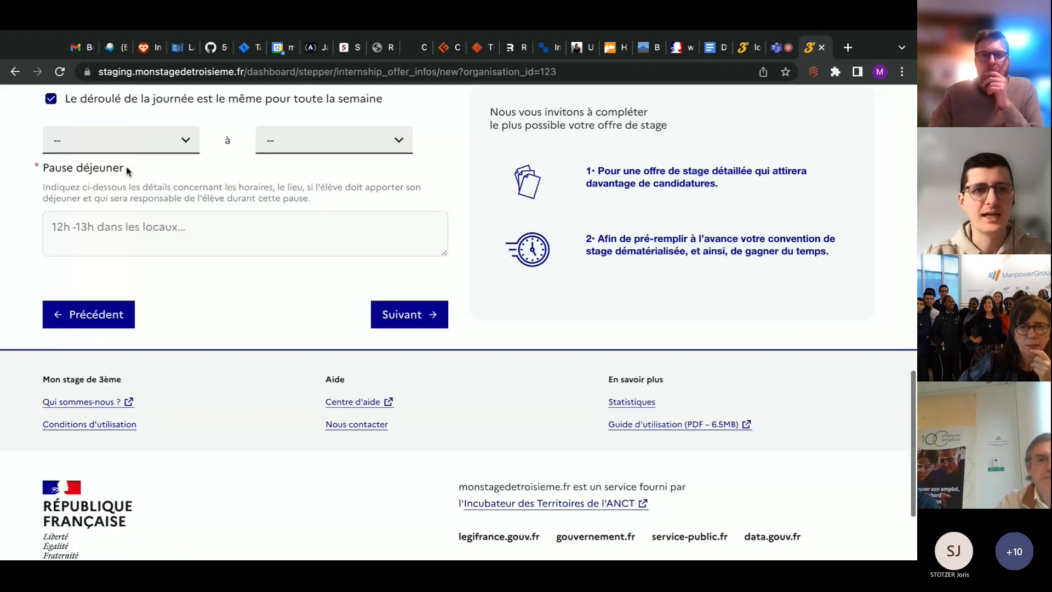
pyautogui.click(152, 143)
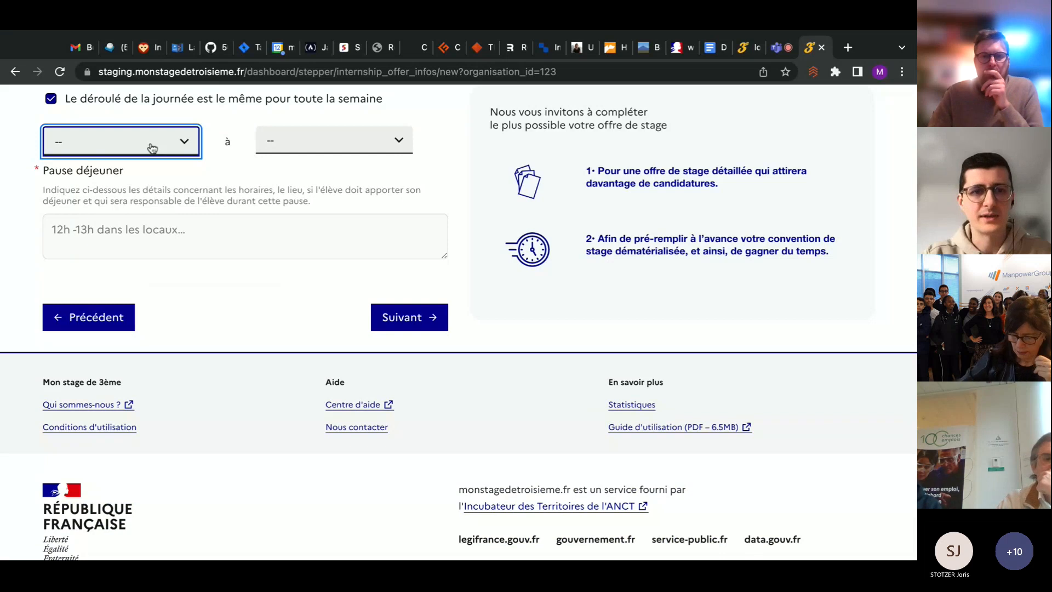
pyautogui.click(152, 148)
pyautogui.click(394, 145)
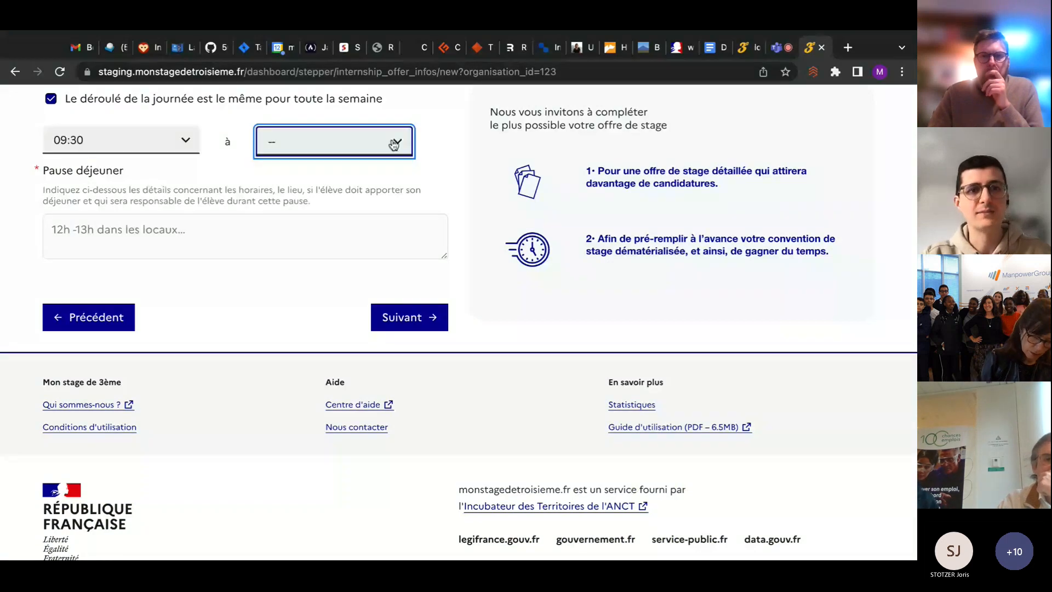
pyautogui.click(394, 145)
# Enter "Pause déjeuner de 12h à 14h repas fourni." as the lunch break details and continue to the tutor stage
pyautogui.click(246, 236)
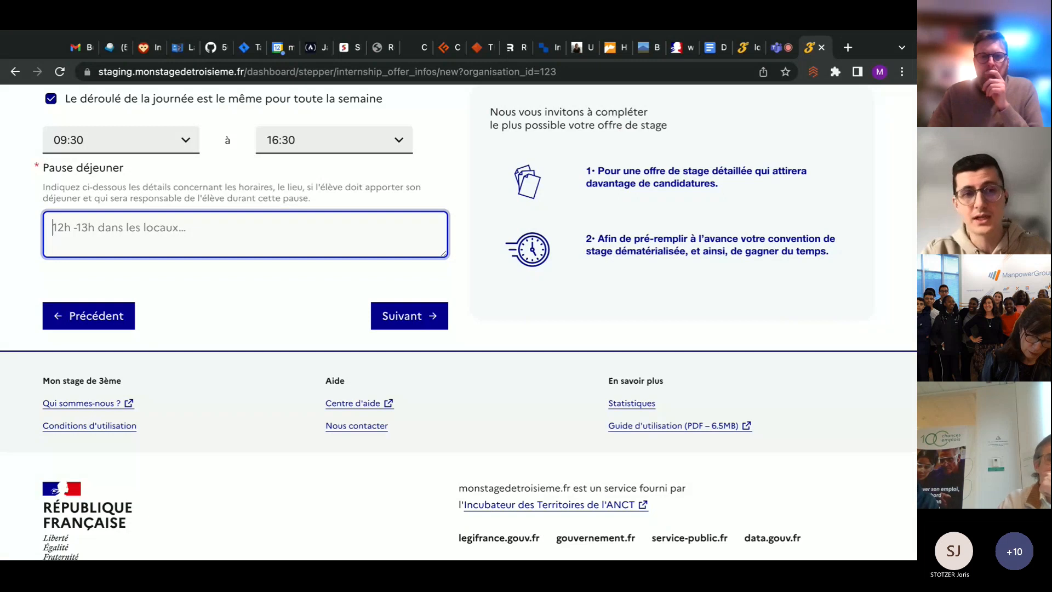
pyautogui.write('Pause déj')
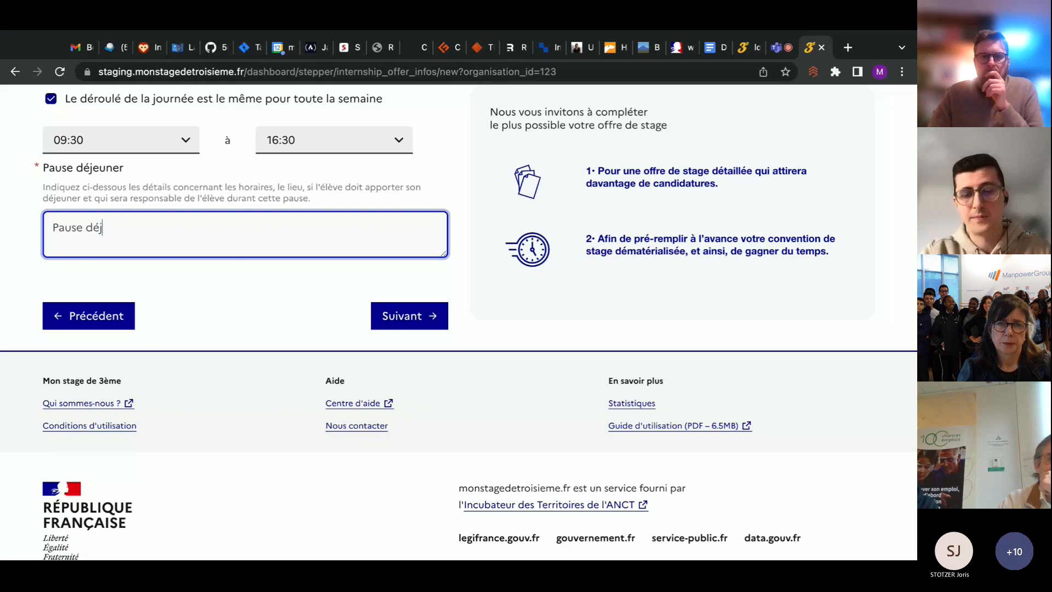
pyautogui.write('euner de 12')
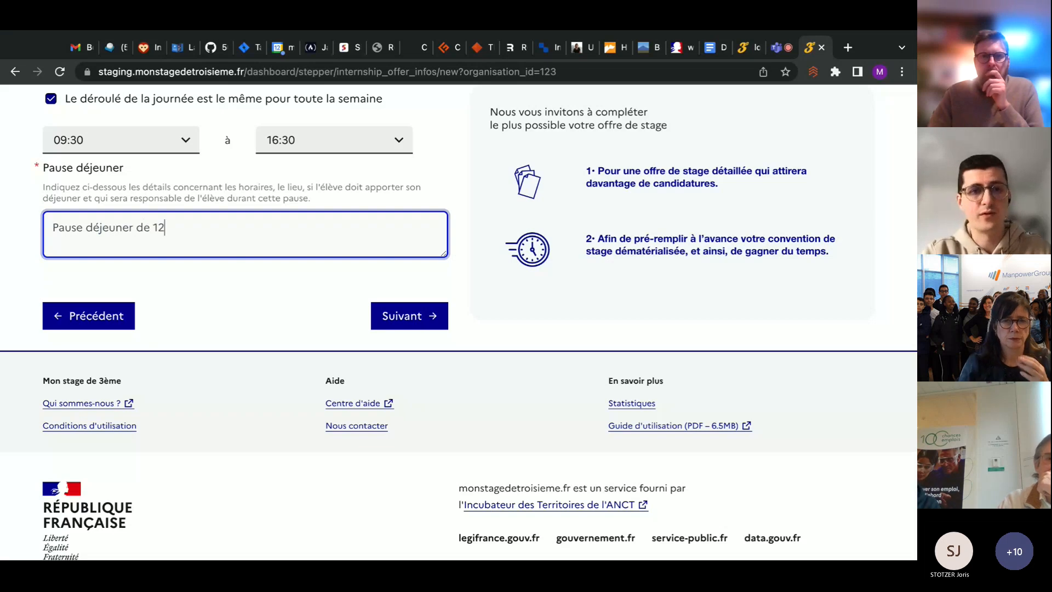
pyautogui.write('h à 1')
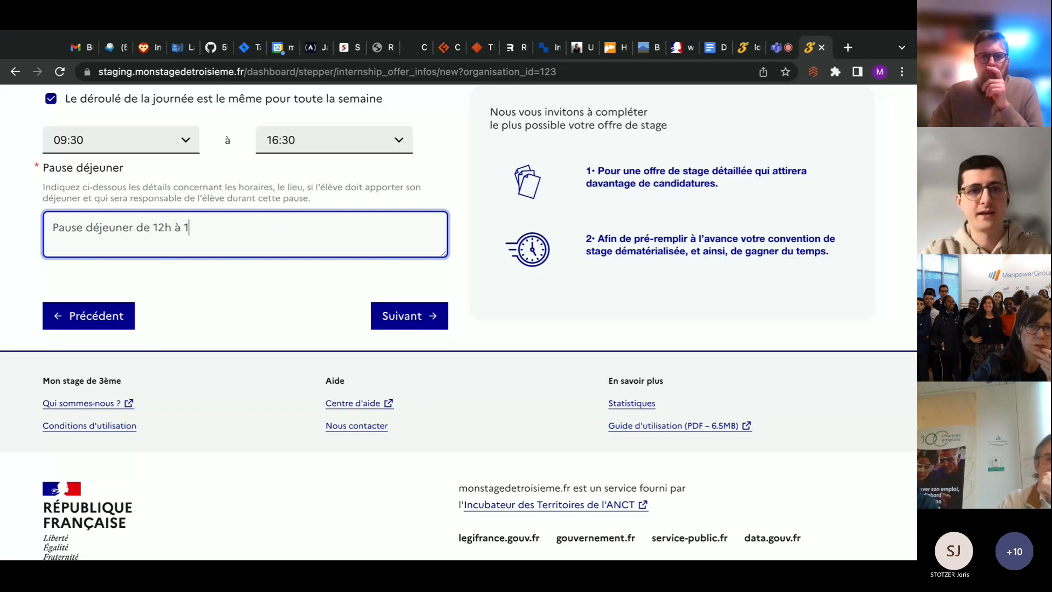
pyautogui.write('4h ')
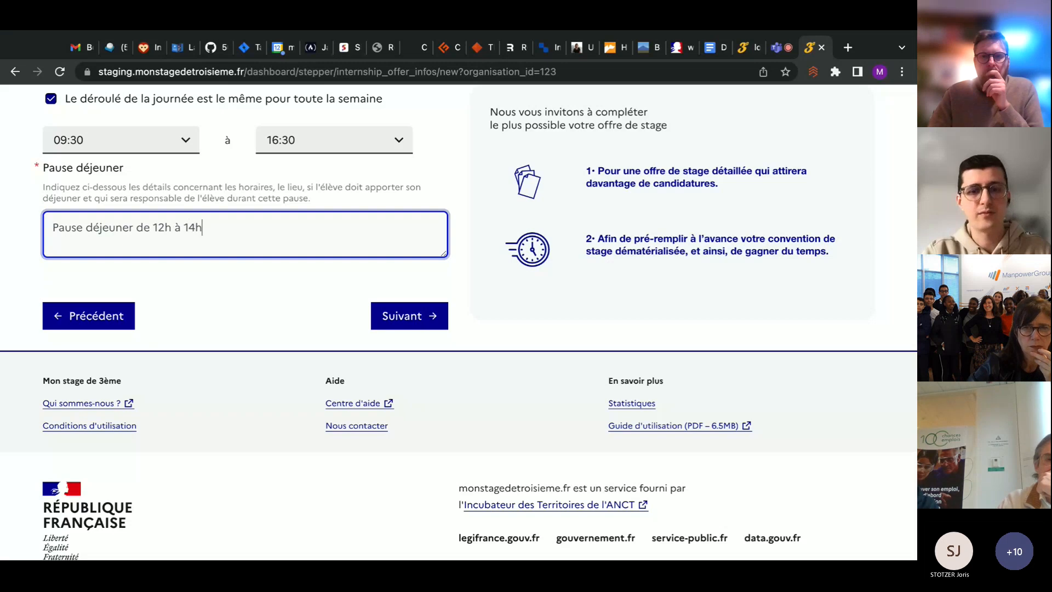
pyautogui.write('repas f')
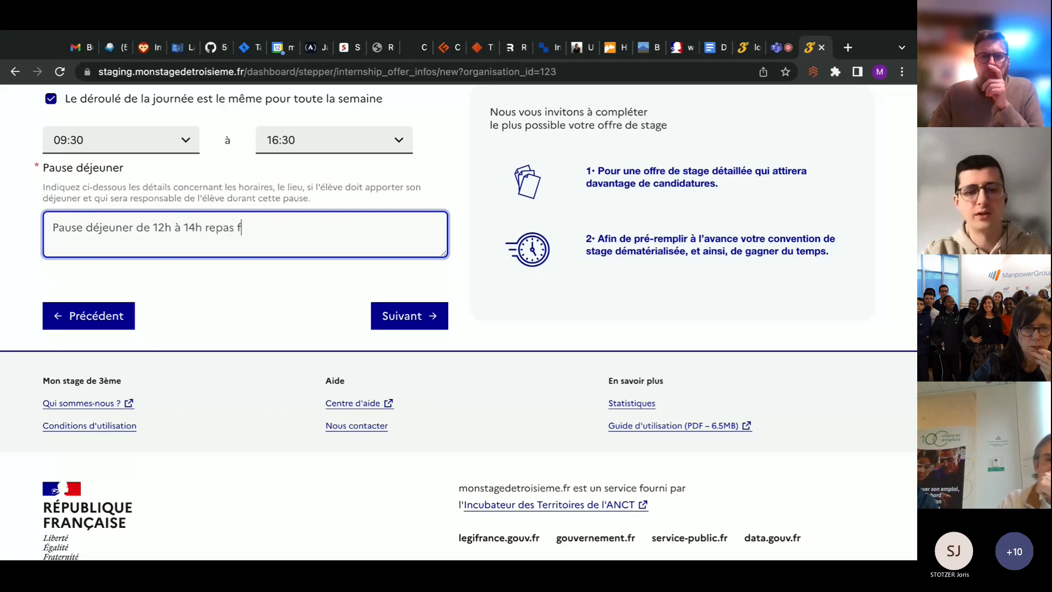
pyautogui.write('ourni.')
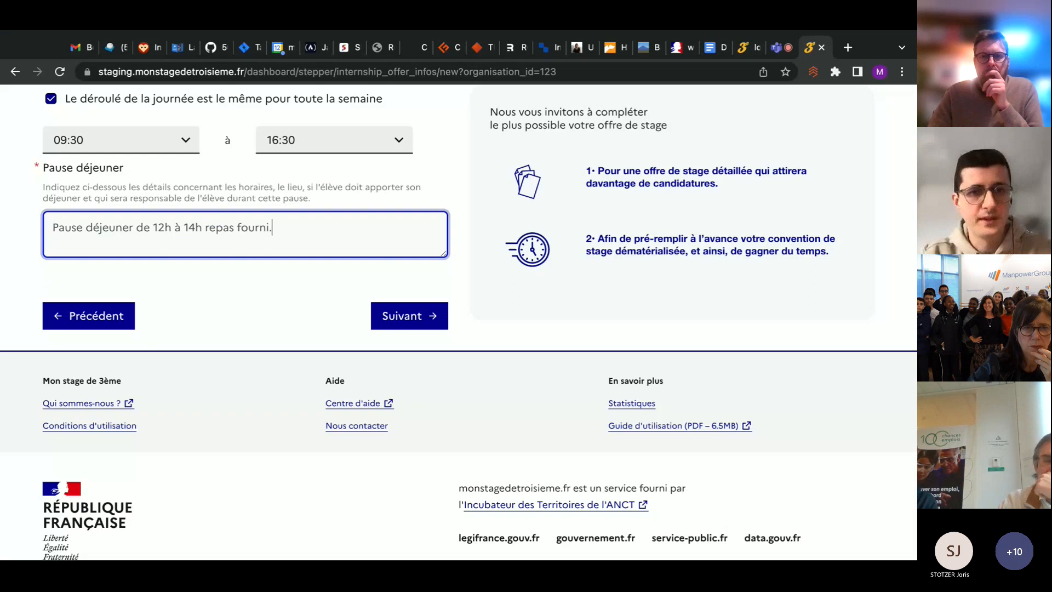
pyautogui.click(430, 326)
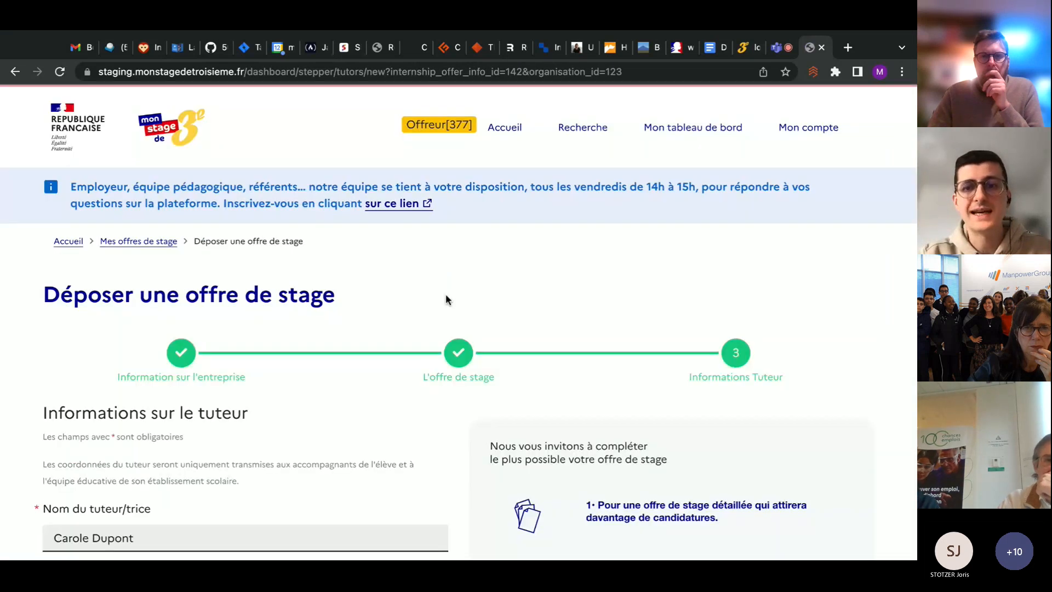
# Enter DRH as the tutor's function in the company, keeping the prefilled name and e-mail
pyautogui.scroll(-3, 445, 299)
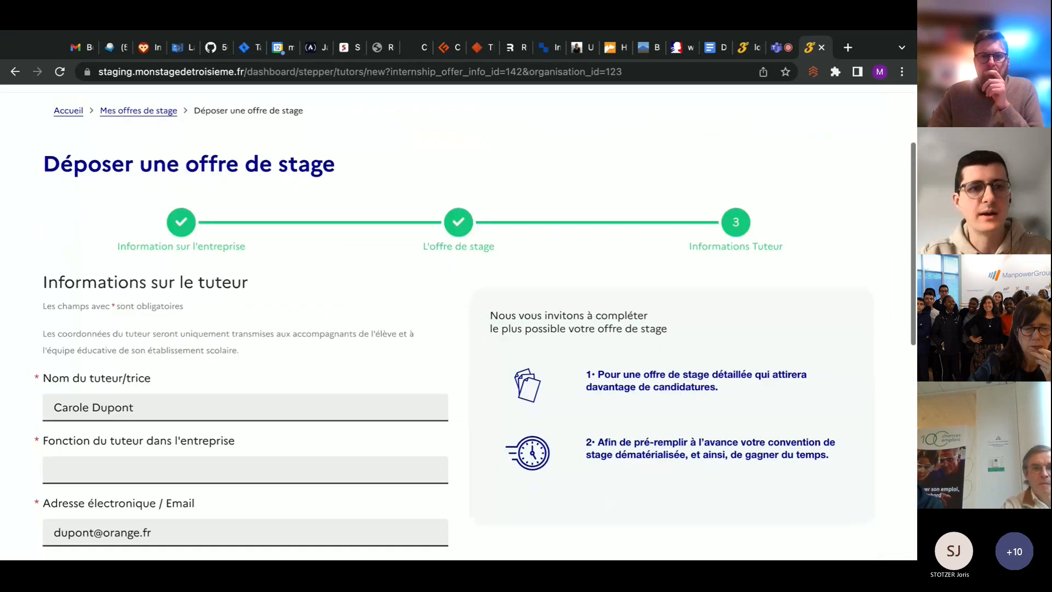
pyautogui.scroll(-2, 445, 299)
pyautogui.scroll(-1, 468, 277)
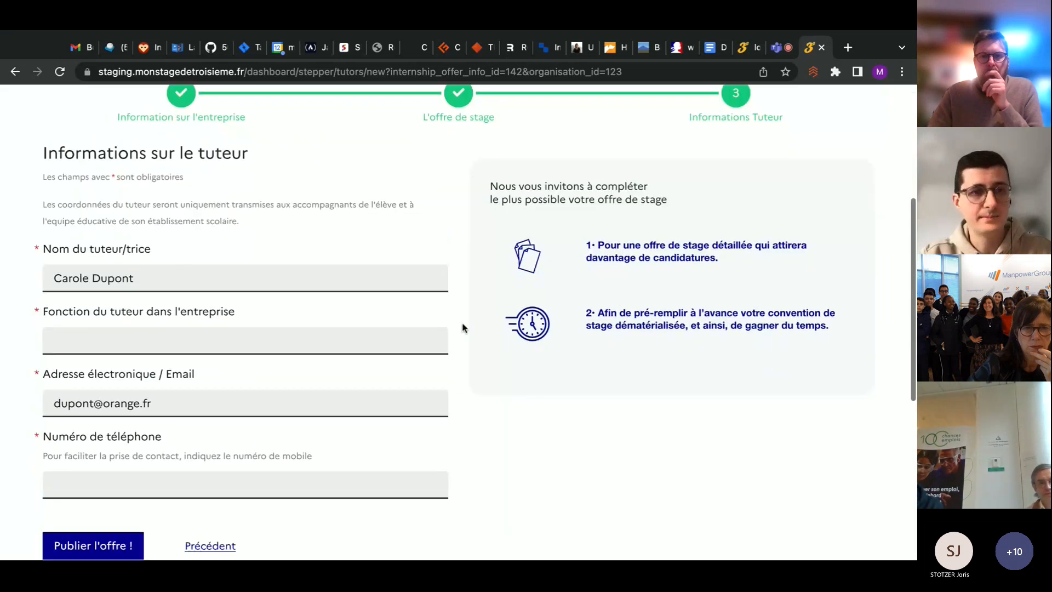
pyautogui.scroll(-1, 462, 327)
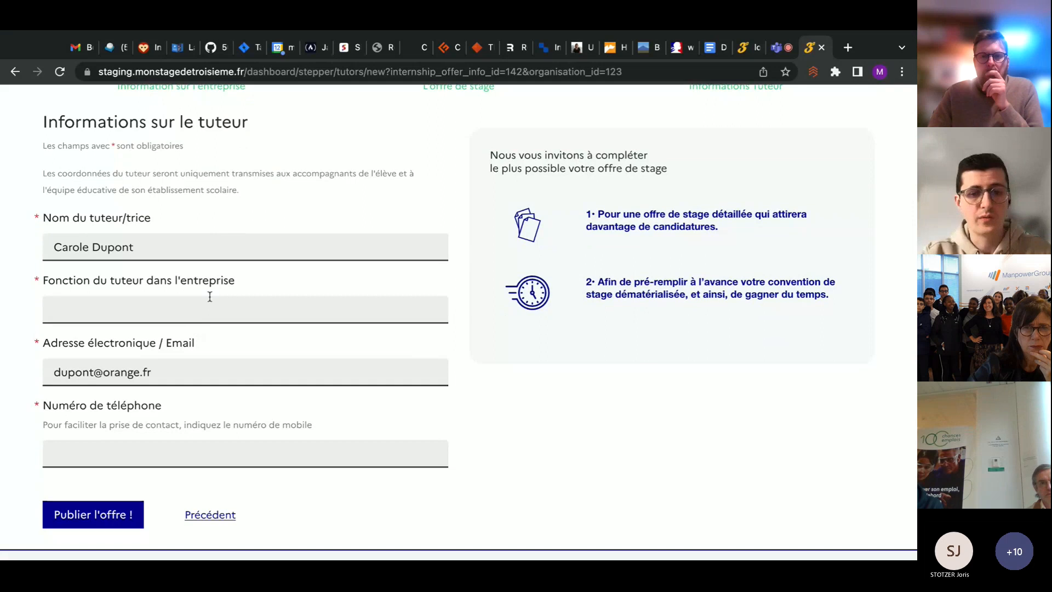
pyautogui.click(202, 309)
pyautogui.press('Escape')
pyautogui.write('DRH')
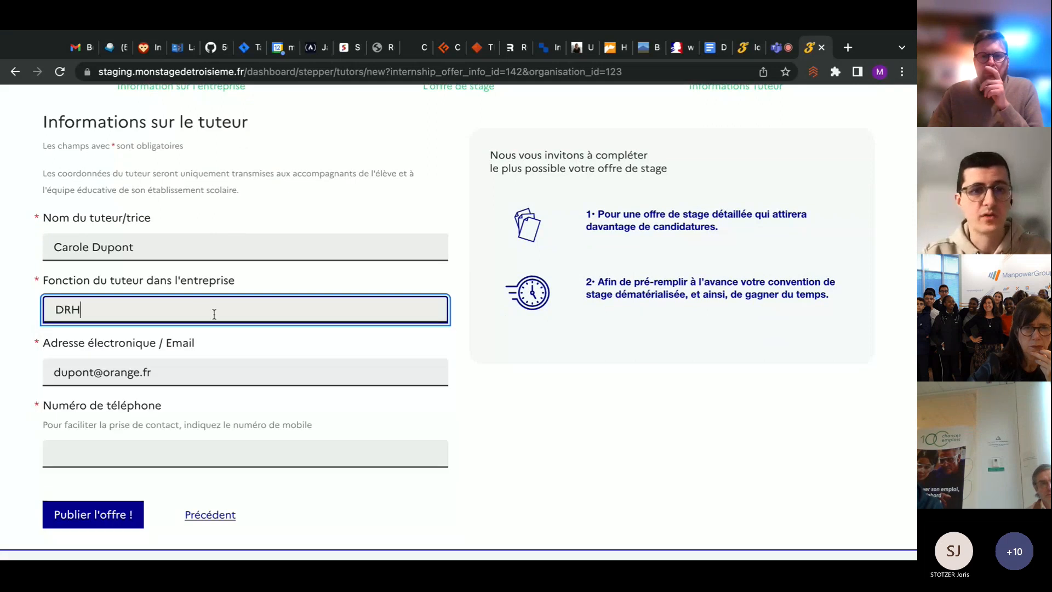
pyautogui.click(462, 394)
pyautogui.scroll(-1, 462, 395)
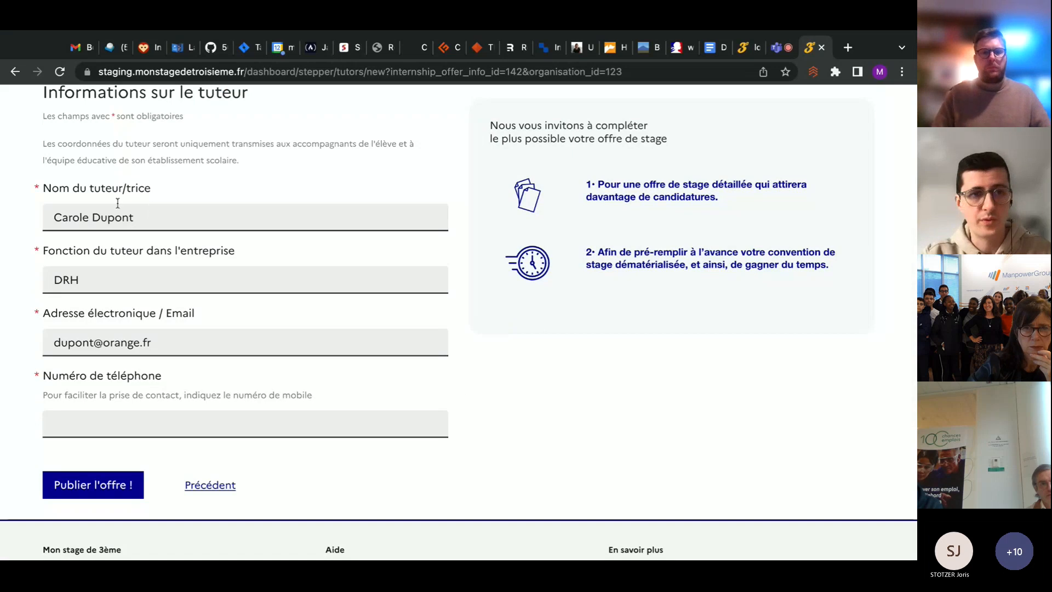
pyautogui.scroll(-1, 211, 426)
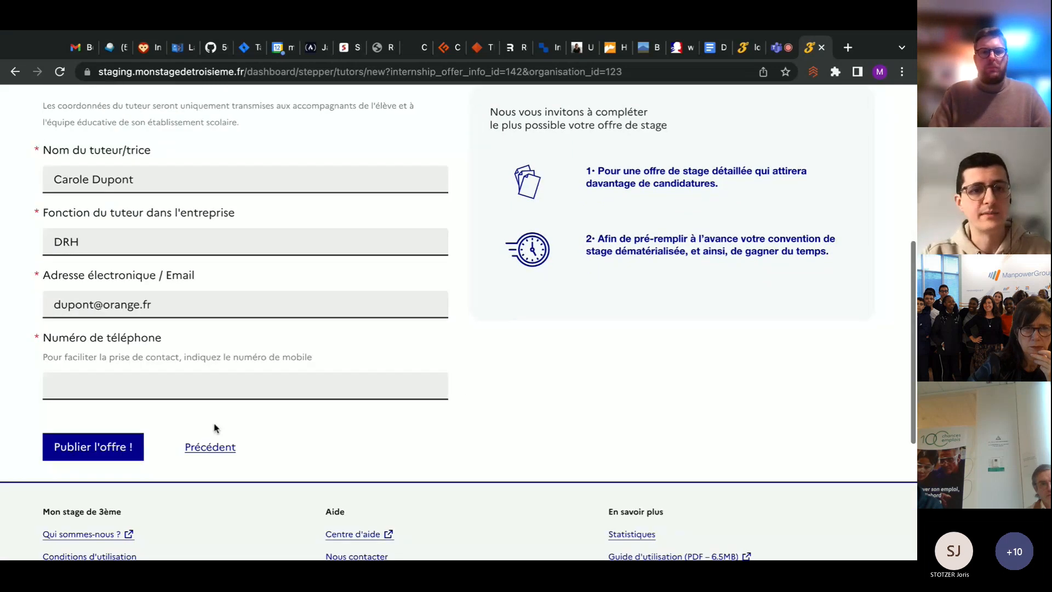
# Enter the tutor's phone number and publish the internship offer, dismissing the notification that follows
pyautogui.click(170, 388)
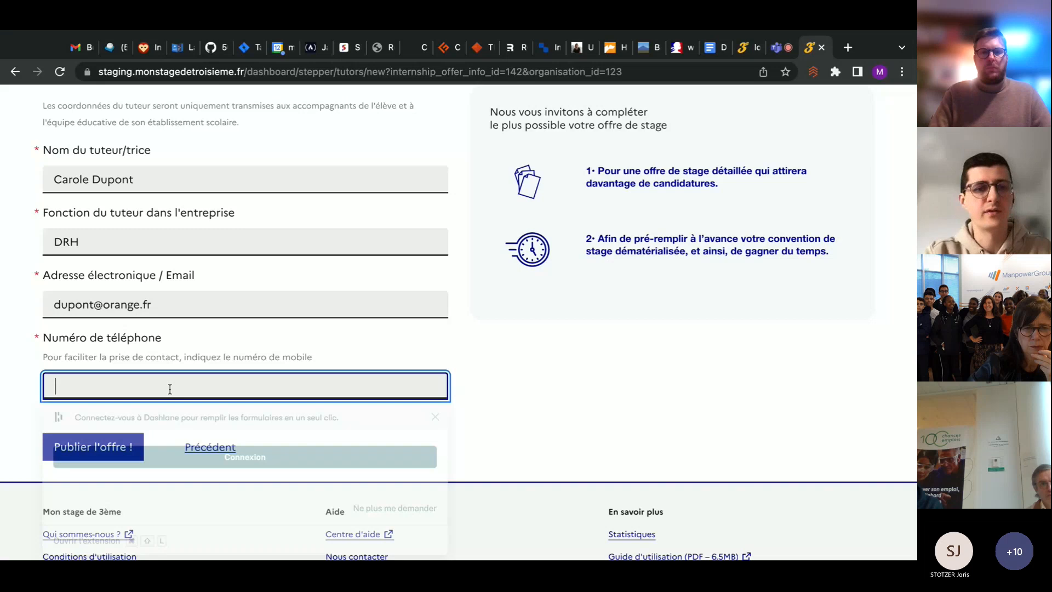
pyautogui.write('0601020304')
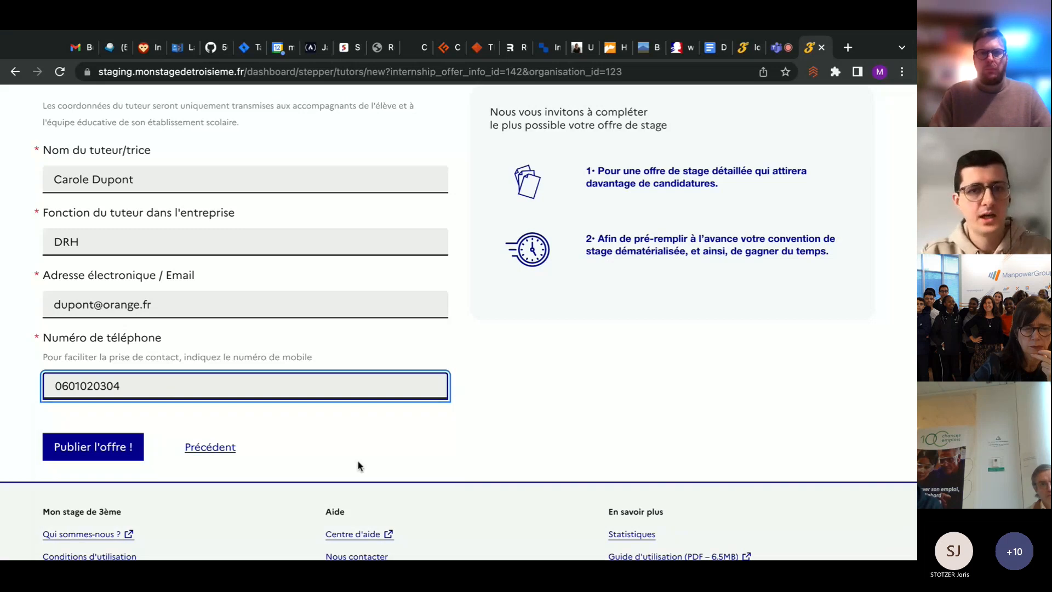
pyautogui.click(358, 465)
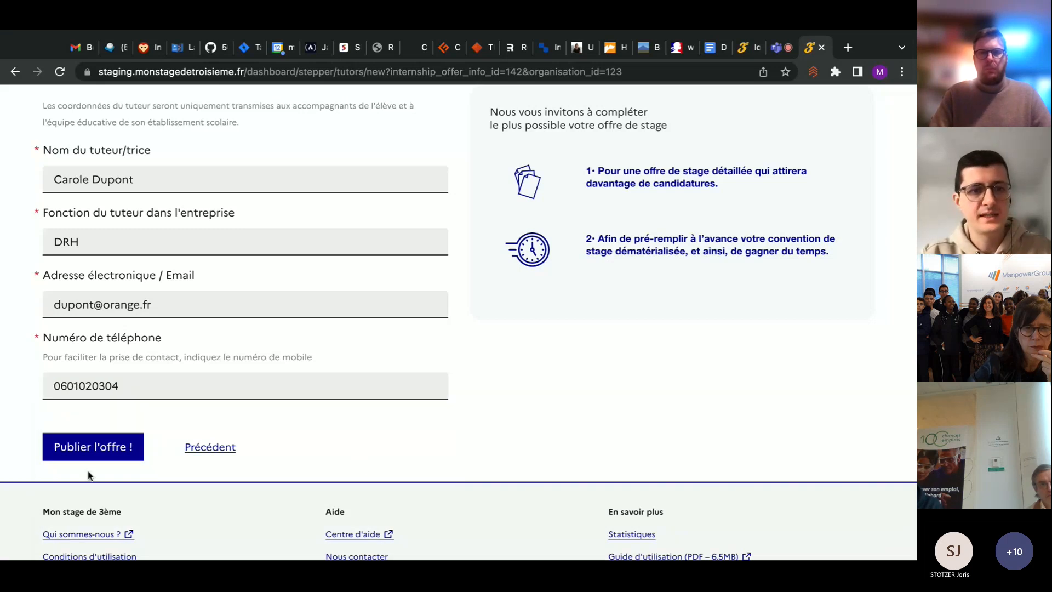
pyautogui.click(99, 448)
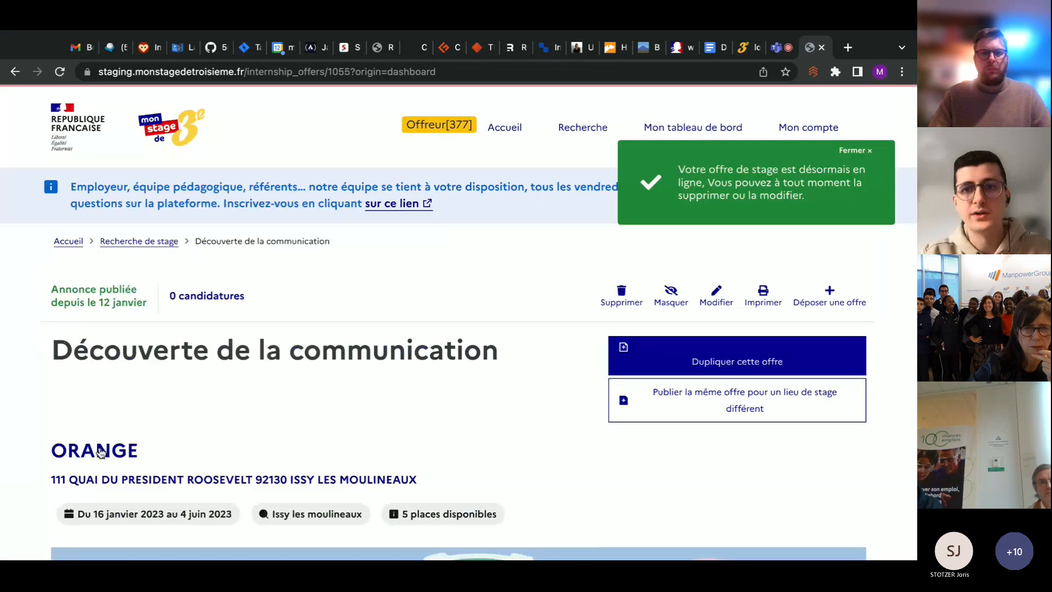
pyautogui.click(867, 155)
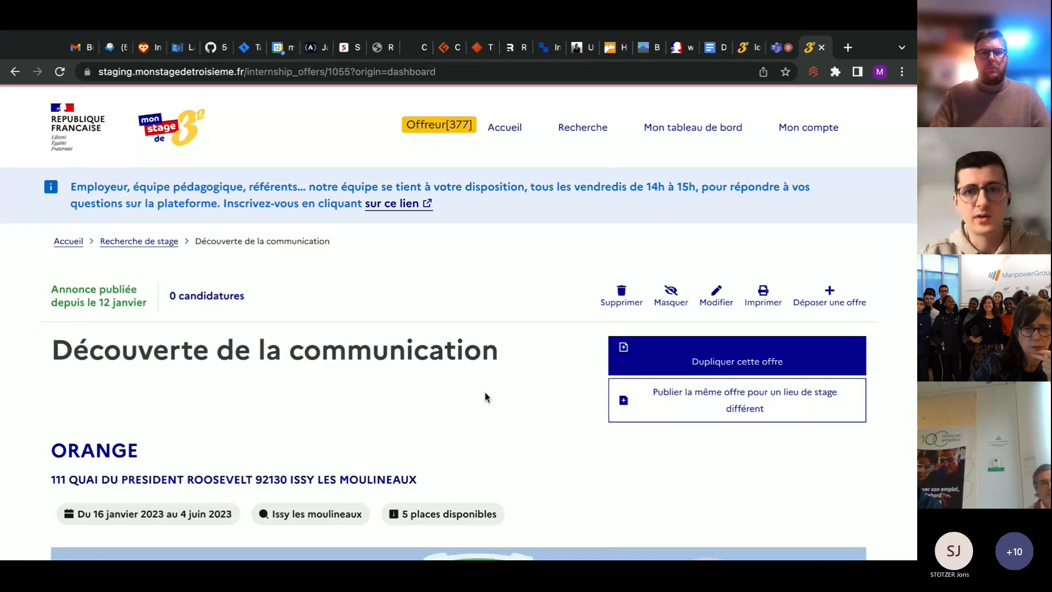
# Review the published offer page for Découverte de la communication, including its dates, places, internship information and company details
pyautogui.scroll(-3, 485, 396)
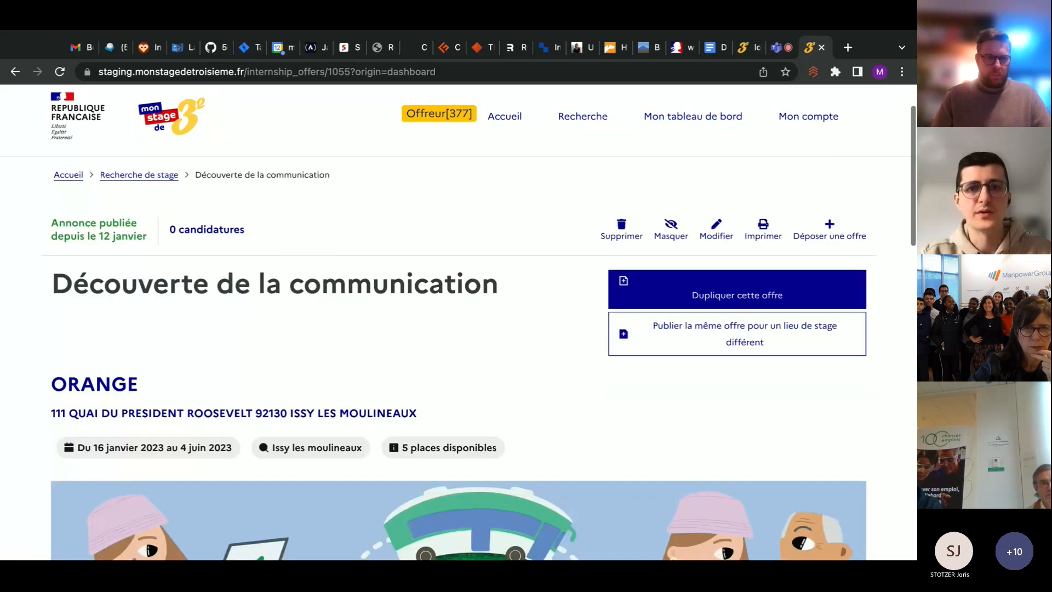
pyautogui.scroll(1, 459, 322)
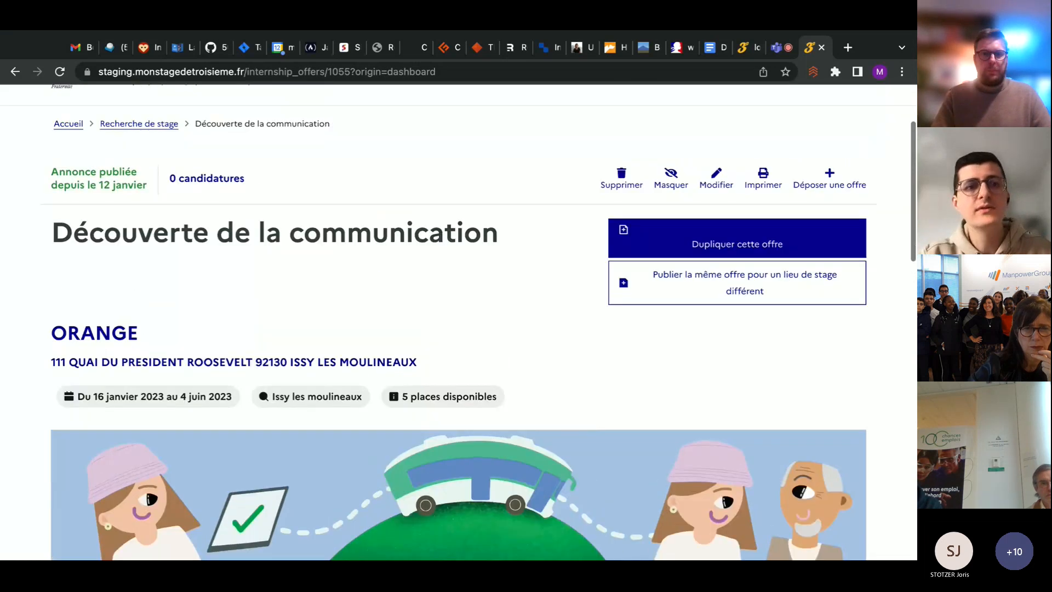
pyautogui.scroll(-1, 459, 322)
pyautogui.scroll(-8, 482, 324)
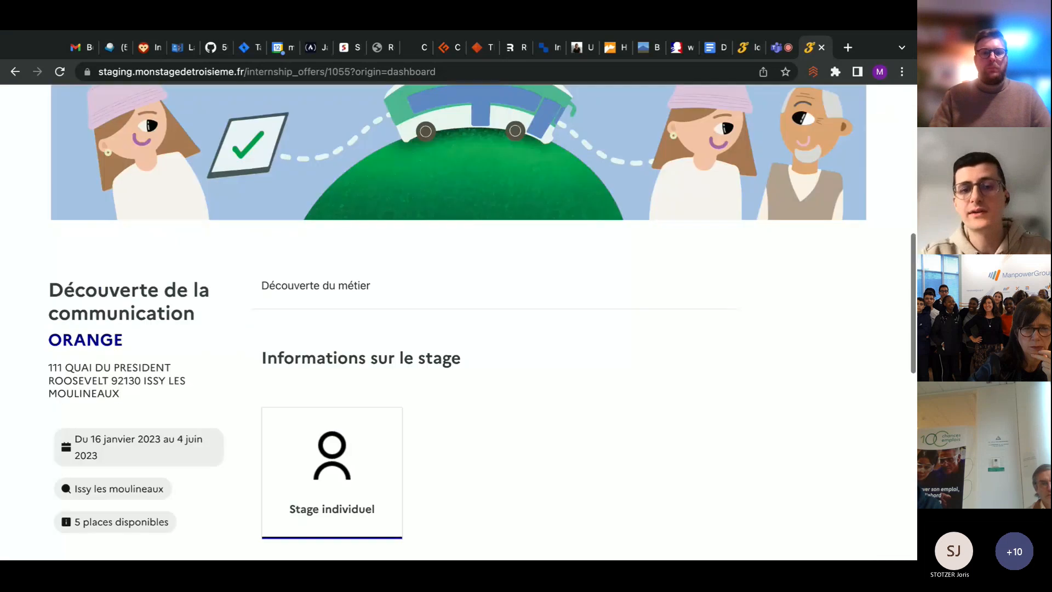
pyautogui.scroll(-1, 482, 323)
pyautogui.scroll(-5, 458, 322)
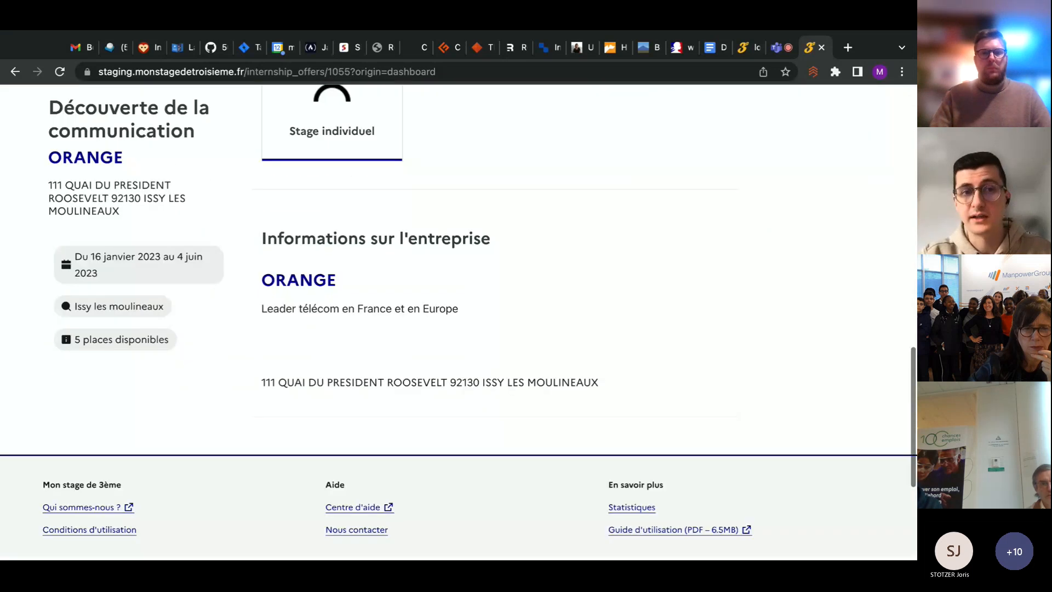
pyautogui.scroll(10, 459, 322)
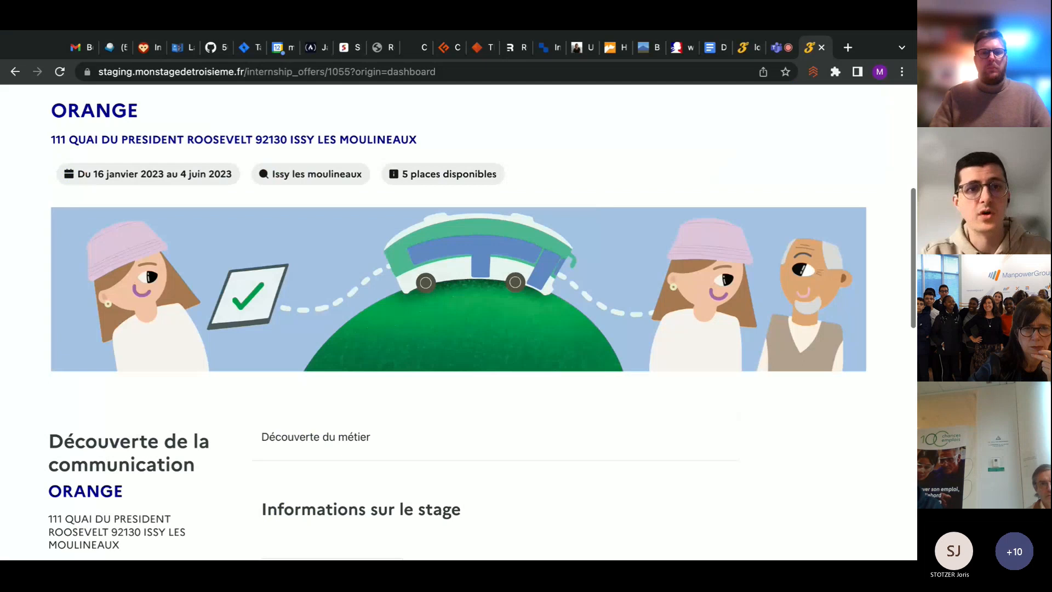
pyautogui.scroll(-4, 459, 322)
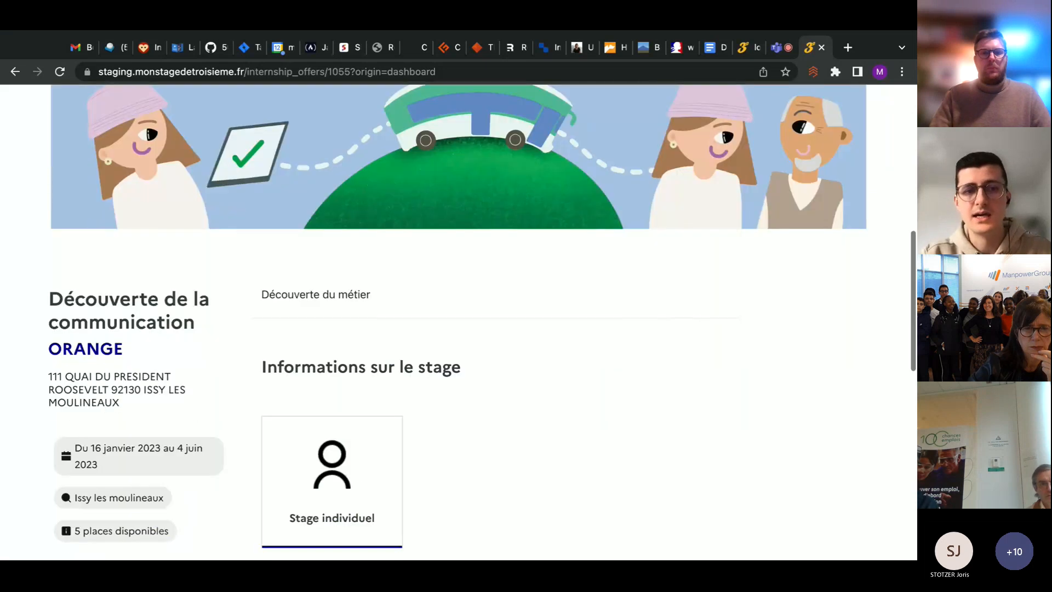
pyautogui.scroll(6, 495, 481)
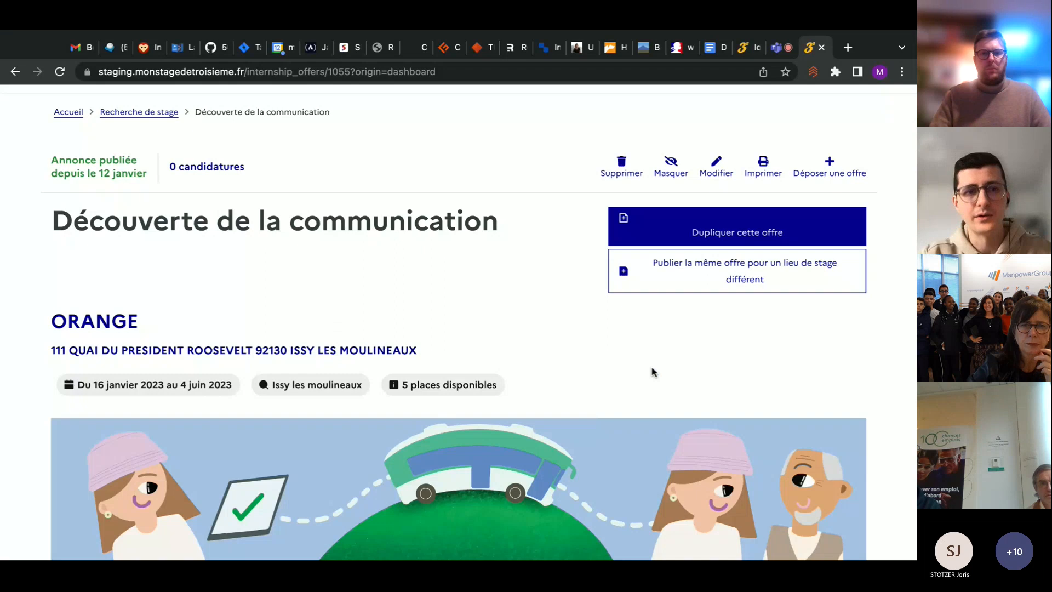
pyautogui.scroll(-1, 651, 370)
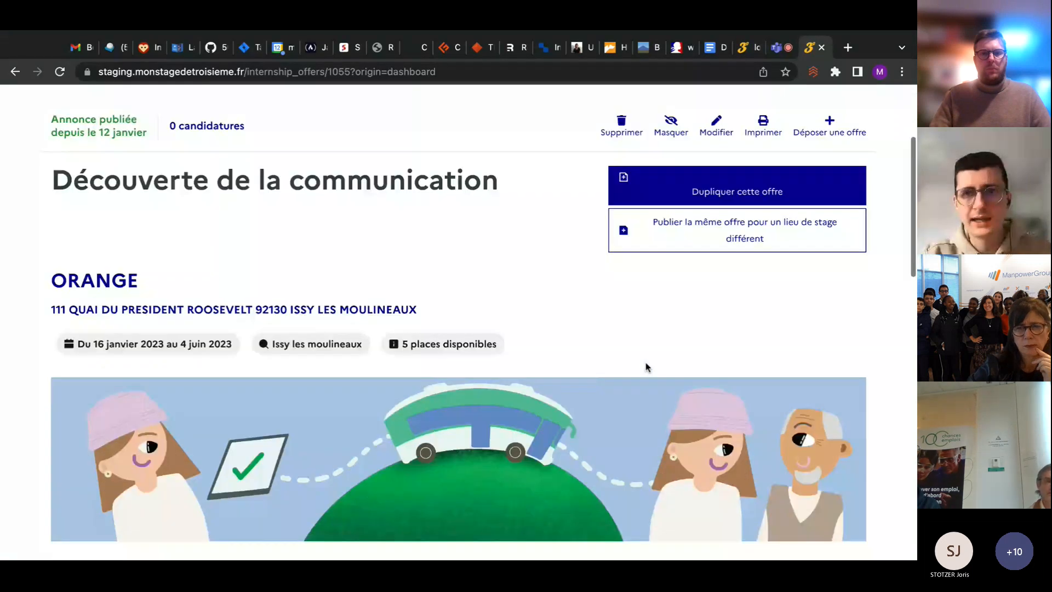
pyautogui.scroll(-6, 646, 367)
pyautogui.scroll(5, 647, 366)
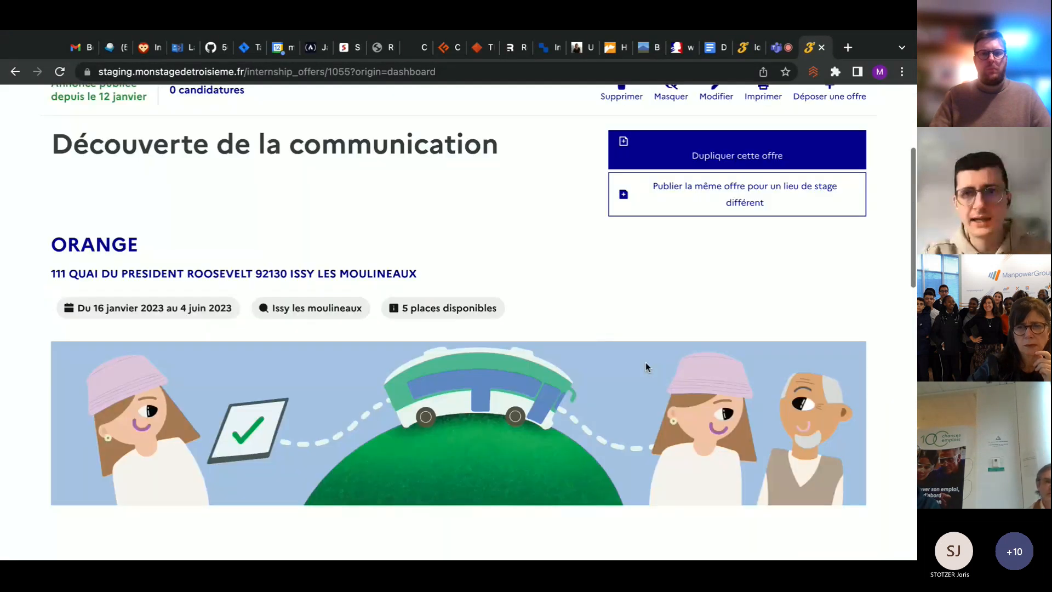
pyautogui.scroll(2, 646, 363)
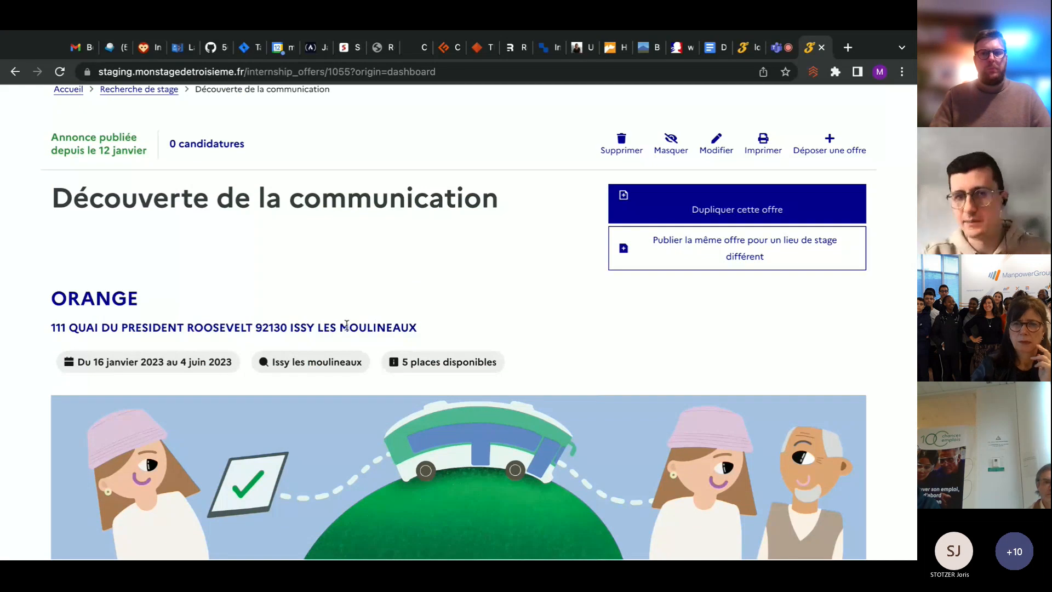
pyautogui.scroll(1, 821, 298)
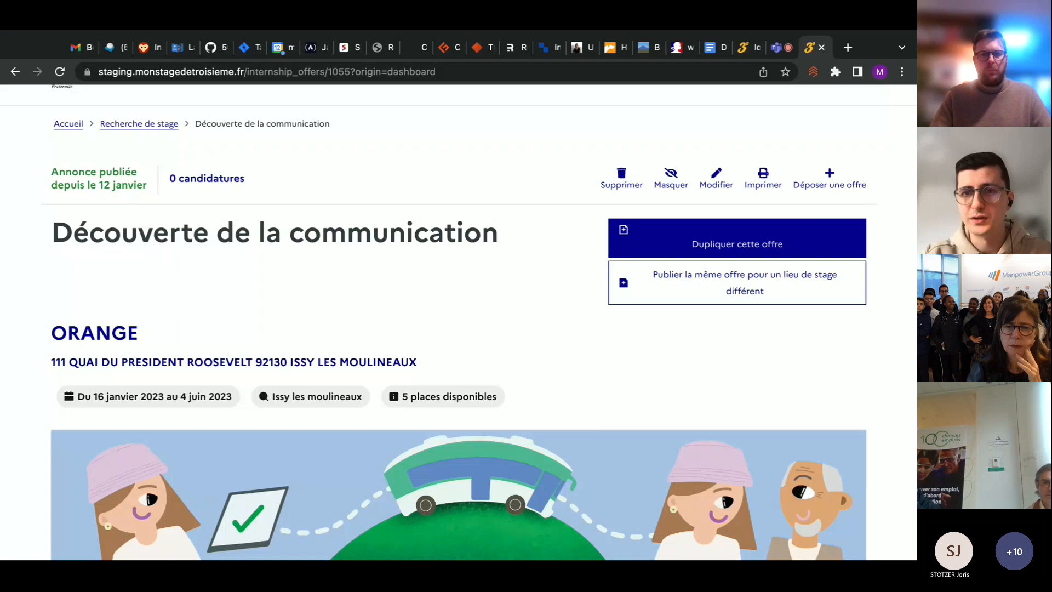
# Open the employer dashboard and examine the list of published internship offers
pyautogui.scroll(2, 459, 322)
pyautogui.scroll(1, 459, 322)
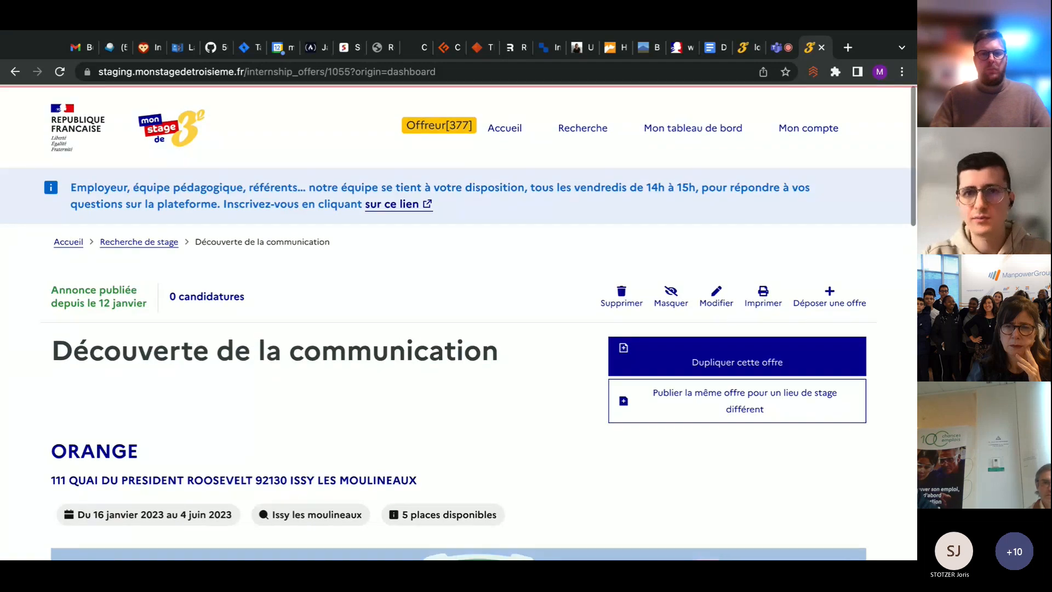
pyautogui.click(709, 128)
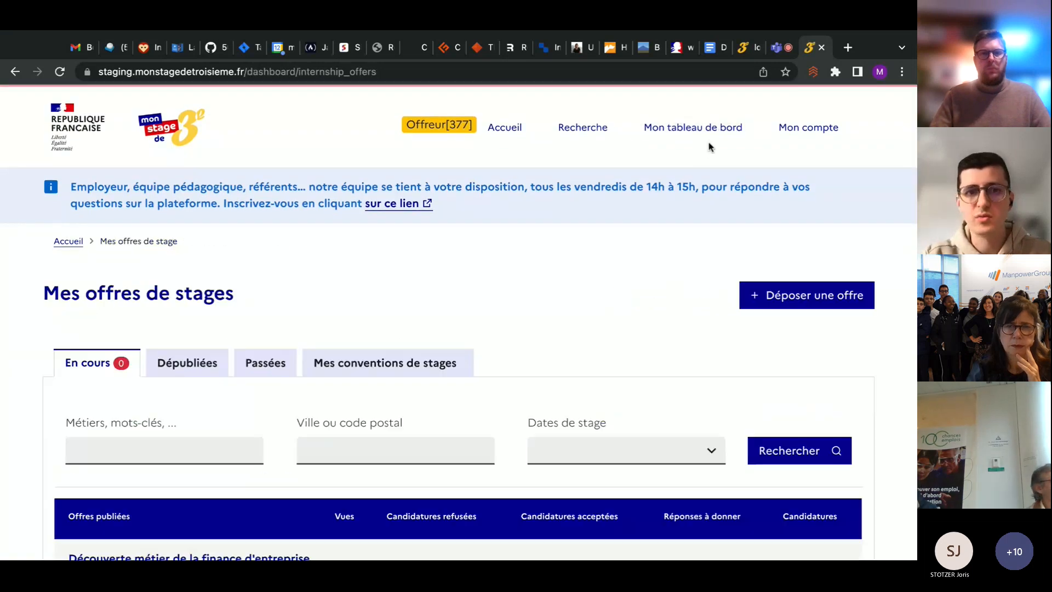
pyautogui.scroll(-1, 521, 341)
pyautogui.scroll(-3, 522, 340)
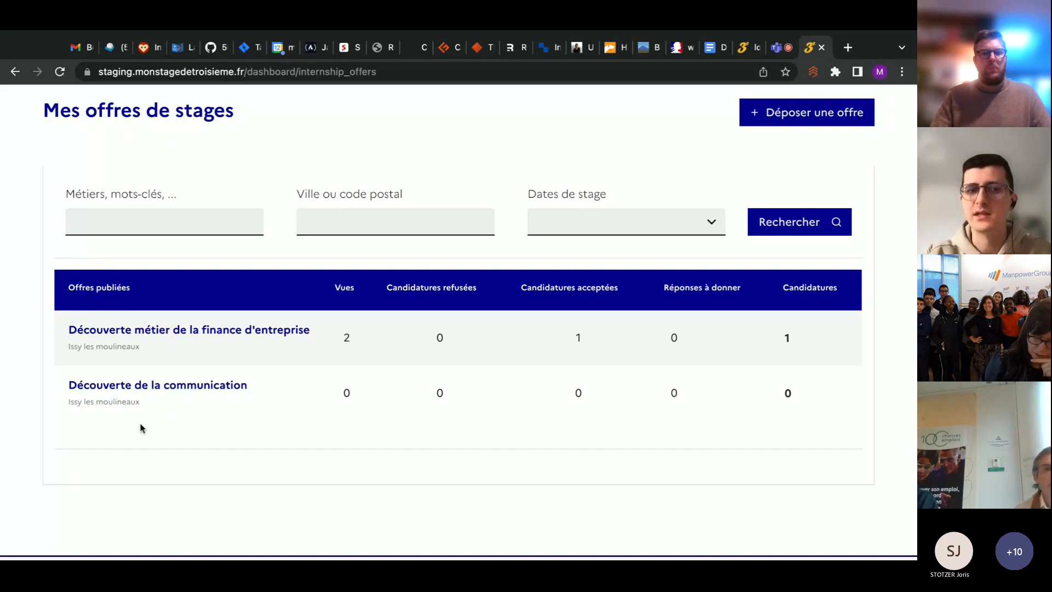
# Open the Découverte de la communication offer from the published offers, and return to the list
pyautogui.click(231, 390)
pyautogui.scroll(-5, 400, 316)
pyautogui.press('super+Left')
pyautogui.scroll(-1, 458, 322)
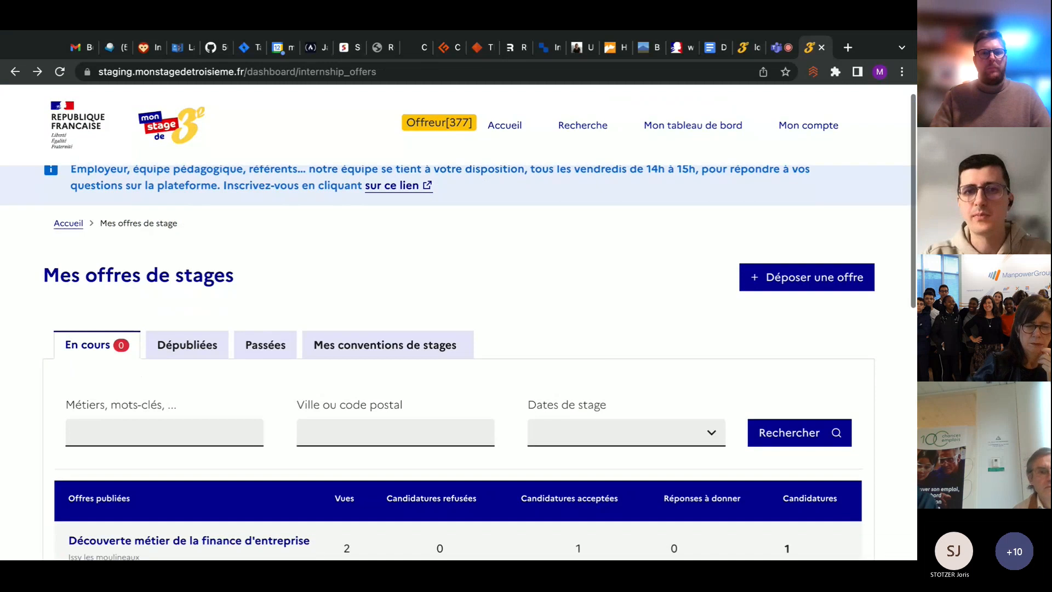
pyautogui.scroll(-4, 459, 327)
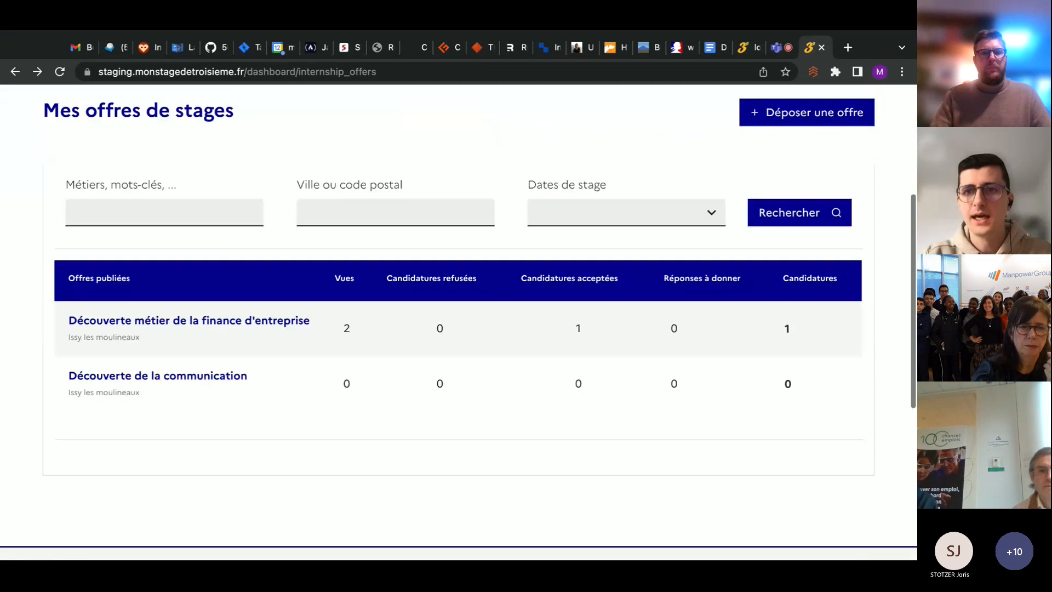
# Log out of the employer account from its account page and open the sign-in form
pyautogui.scroll(1, 458, 327)
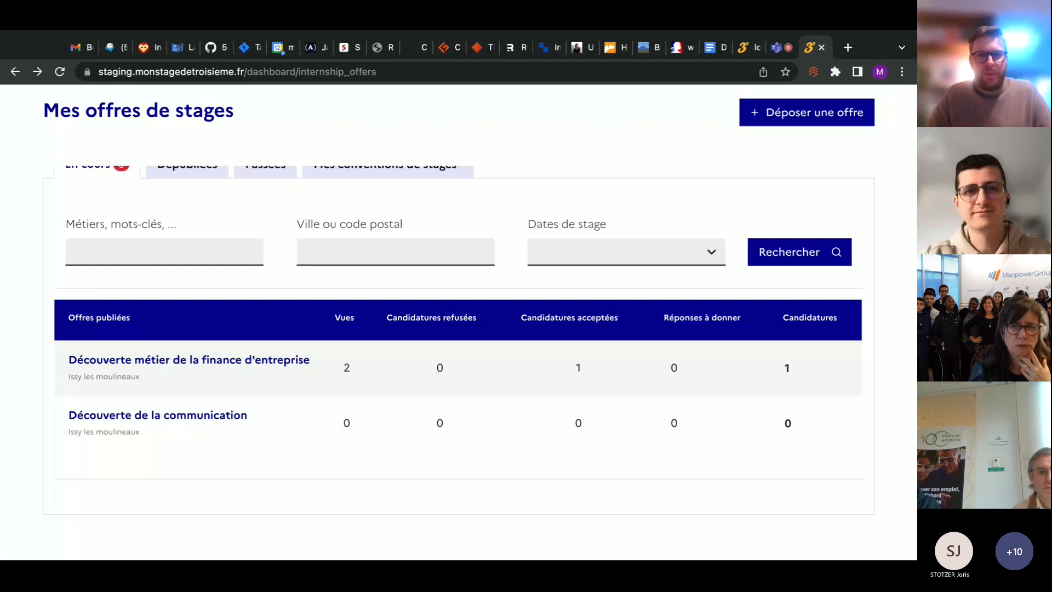
pyautogui.scroll(1, 457, 328)
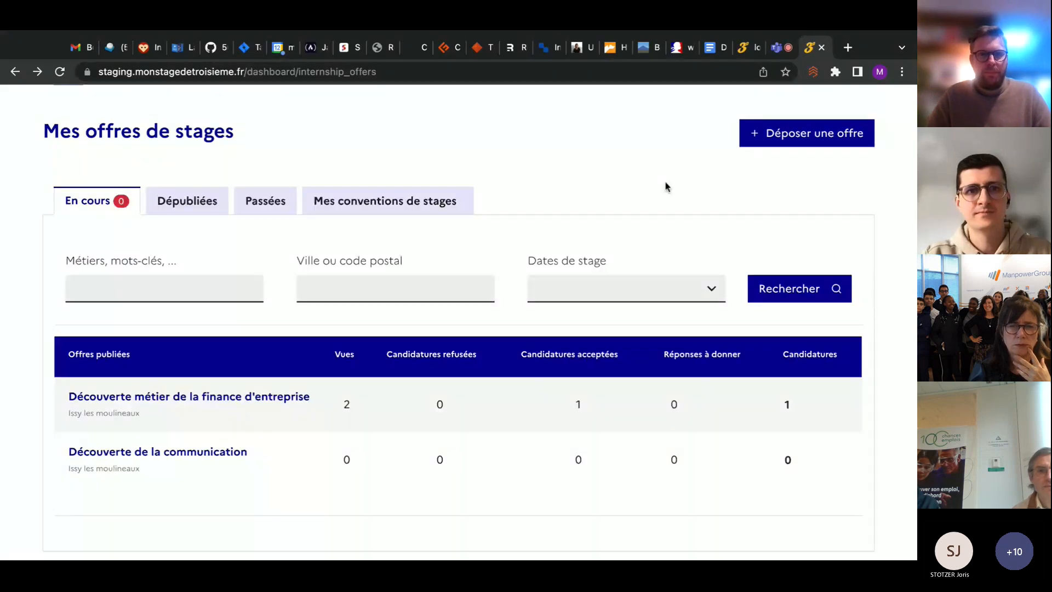
pyautogui.scroll(2, 665, 186)
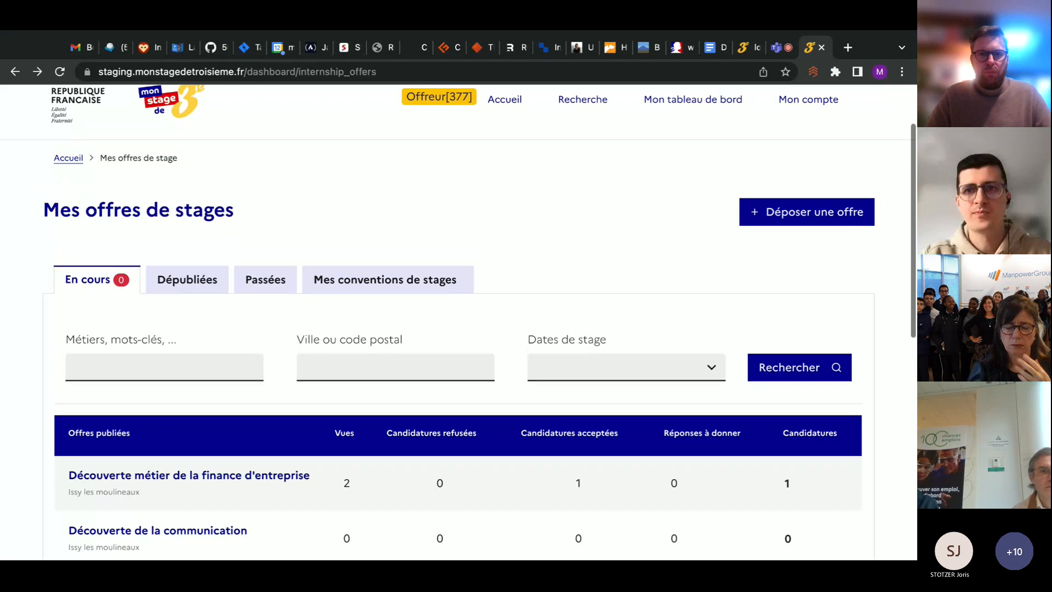
pyautogui.scroll(1, 458, 322)
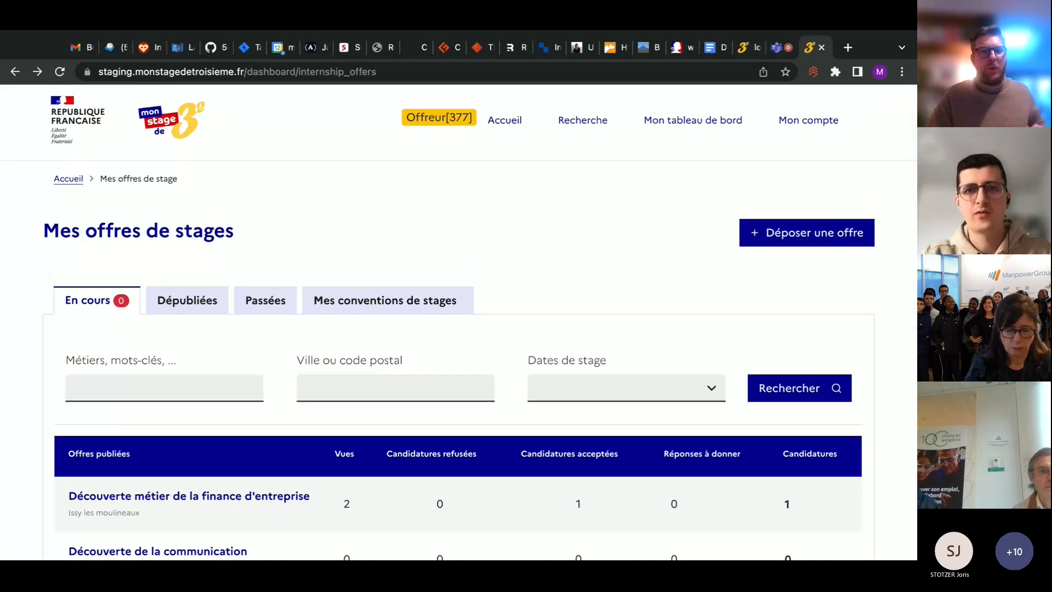
pyautogui.scroll(2, 654, 318)
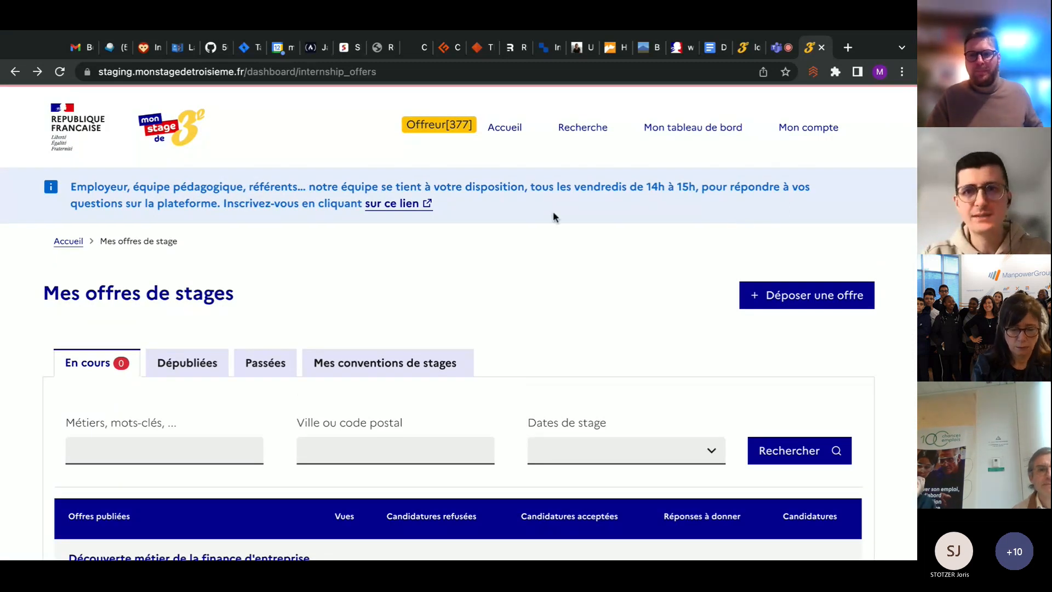
pyautogui.click(829, 129)
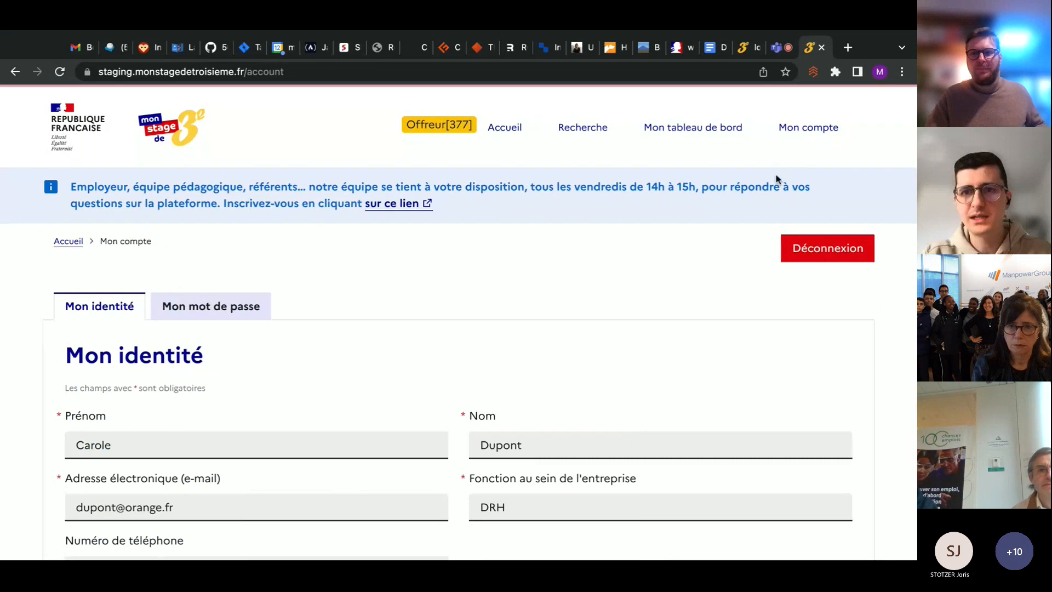
pyautogui.click(789, 260)
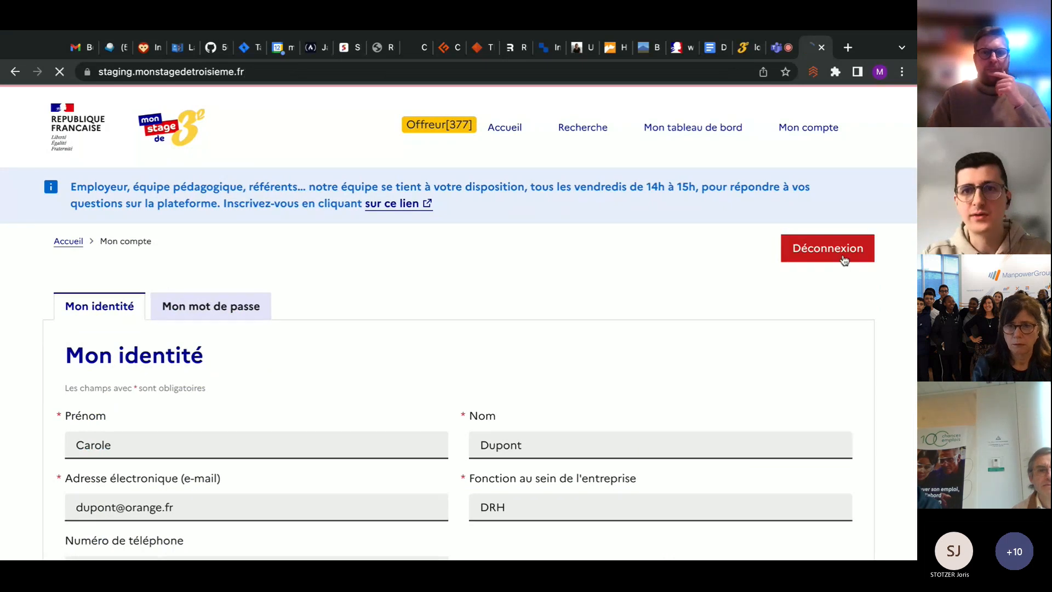
pyautogui.click(698, 128)
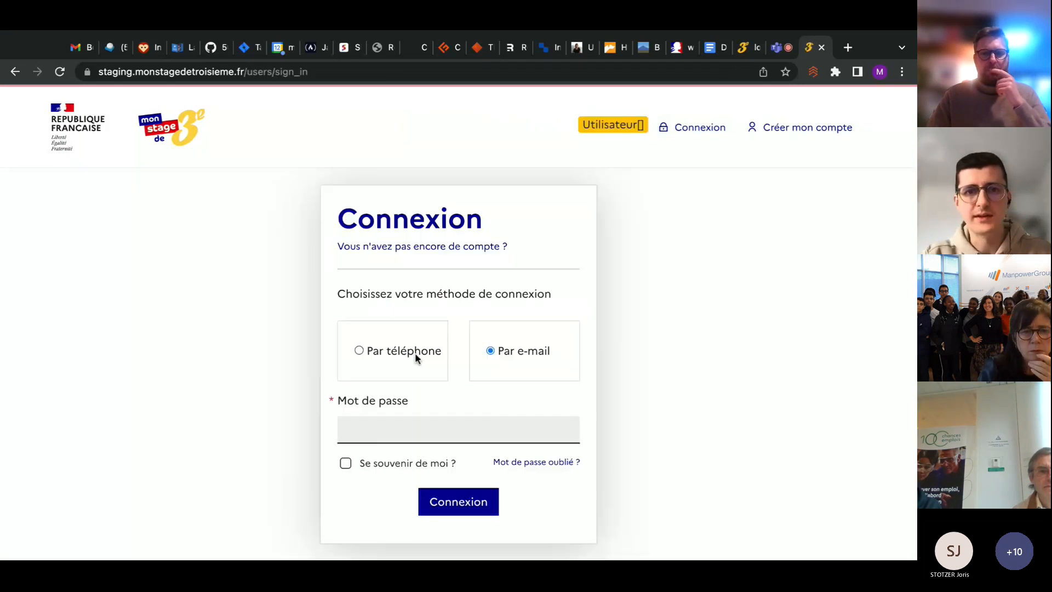
# Choose sign-in by e-mail and enter the e-mail address of the other account
pyautogui.click(501, 357)
pyautogui.scroll(-1, 438, 383)
pyautogui.scroll(-1, 420, 406)
pyautogui.click(421, 383)
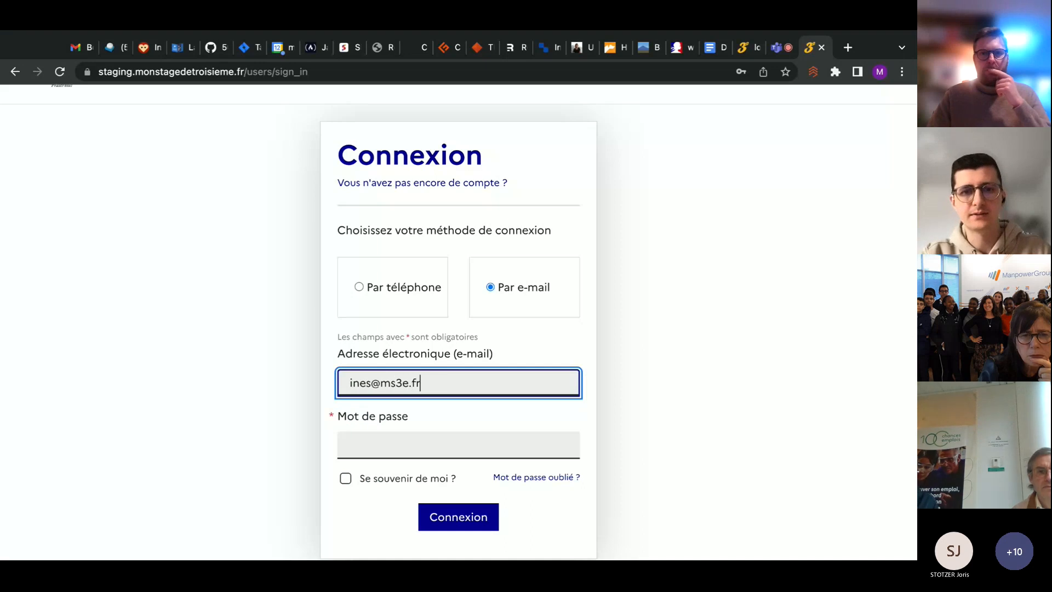
pyautogui.press('Tab')
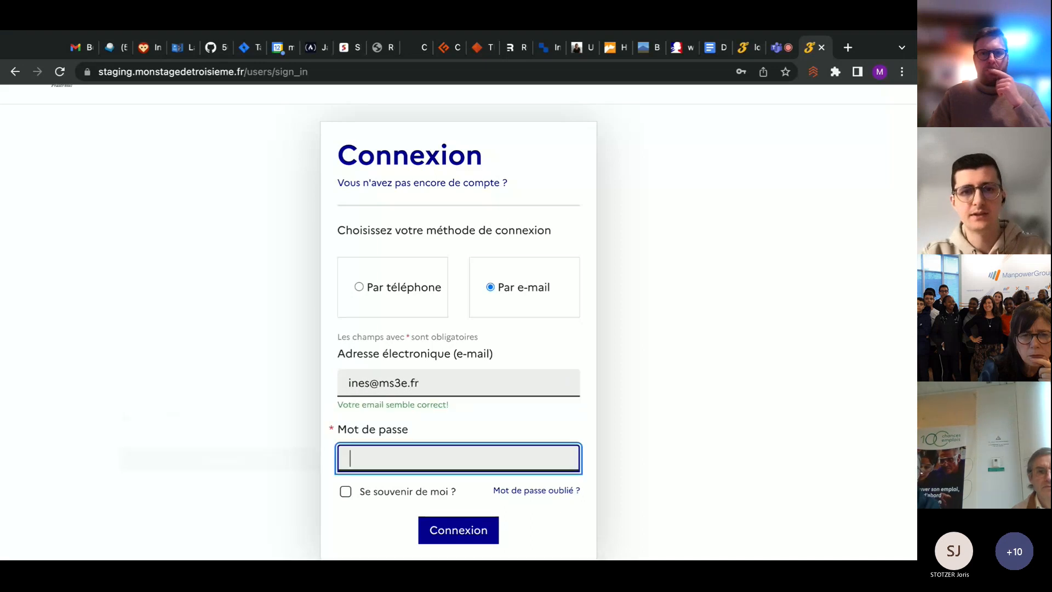
# Try to sign in with the account password, correcting the entry before submitting
pyautogui.write('•••')
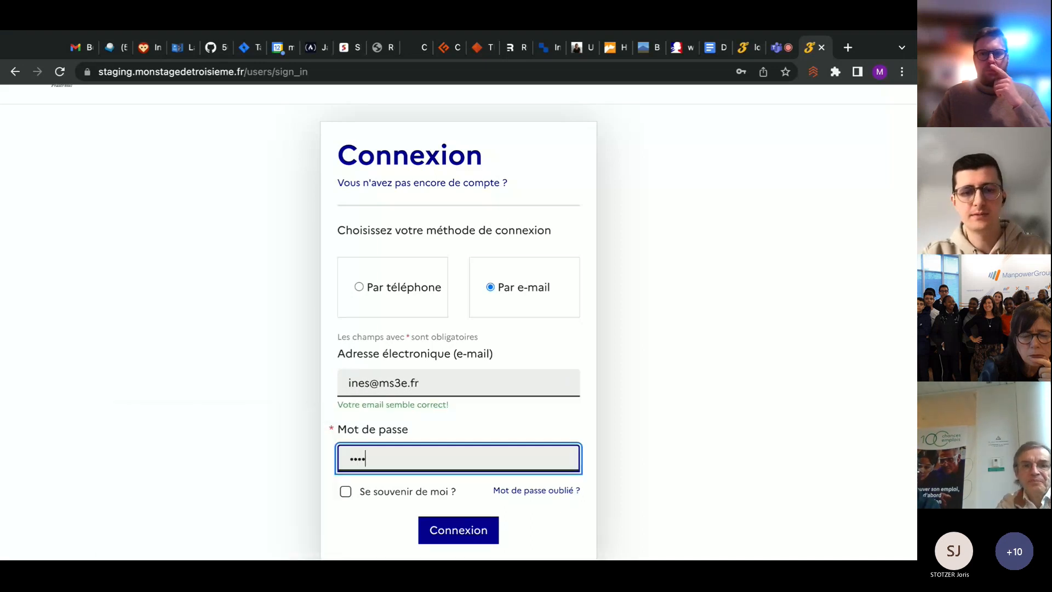
pyautogui.press('BackSpace')
pyautogui.press('BackSpace')
pyautogui.press('BackSpace')
pyautogui.write('••••••••')
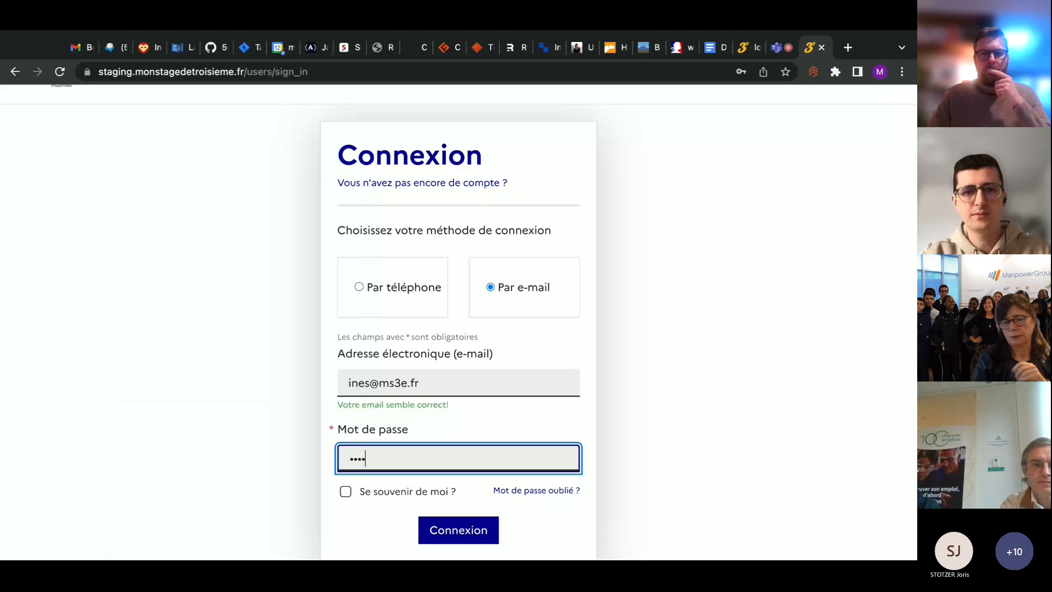
pyautogui.press('Return')
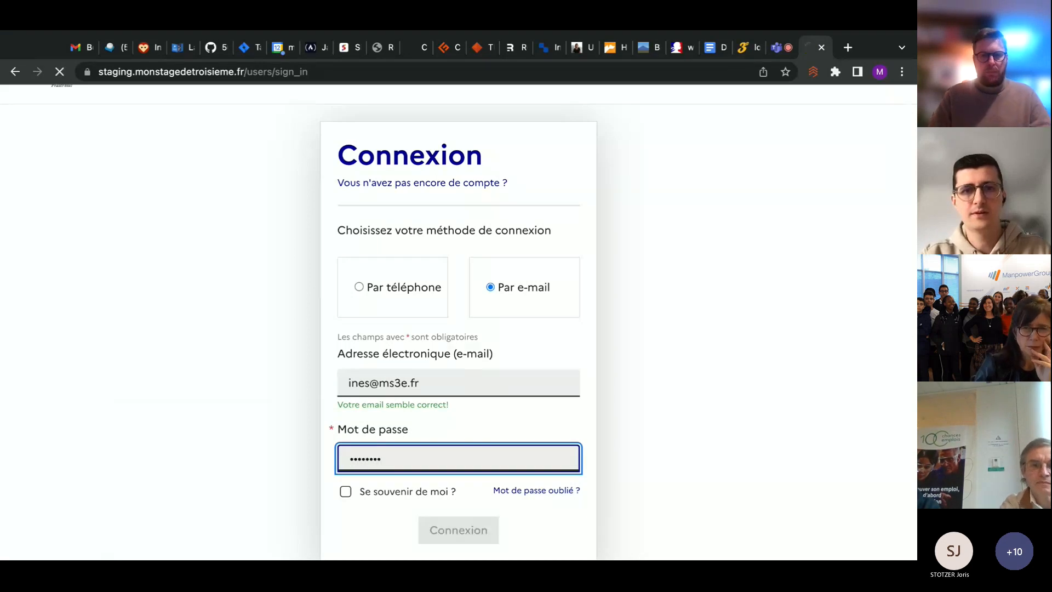
# Enter the account password again and sign in to the student account
pyautogui.click(403, 507)
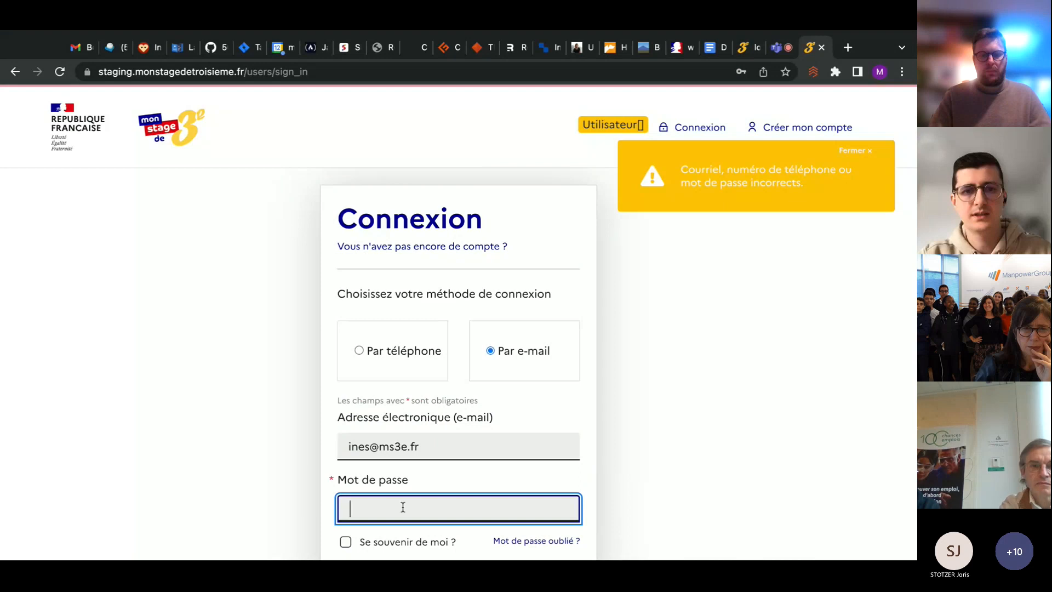
pyautogui.write('••')
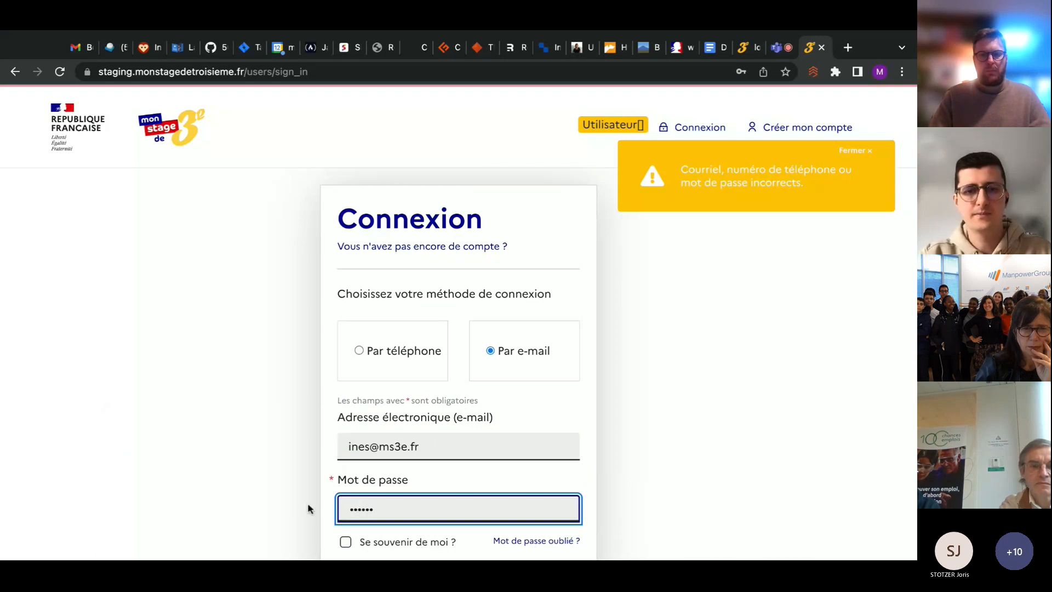
pyautogui.write('••••')
pyautogui.press('Return')
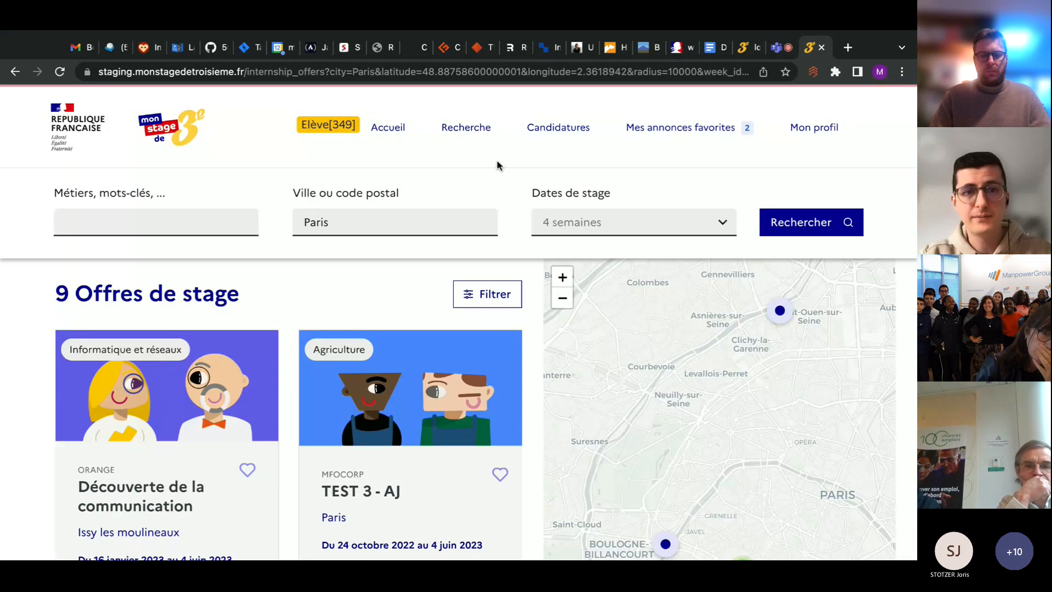
# Look through the internship offers around Paris and open Orange's Découverte de la communication offer
pyautogui.scroll(-1, 6, 352)
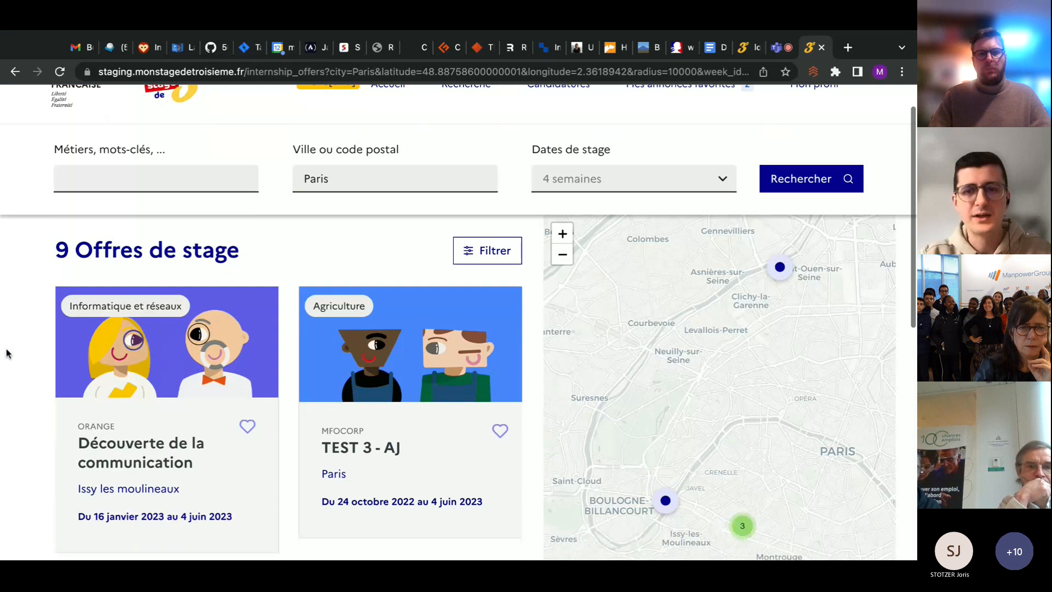
pyautogui.scroll(-1, 7, 352)
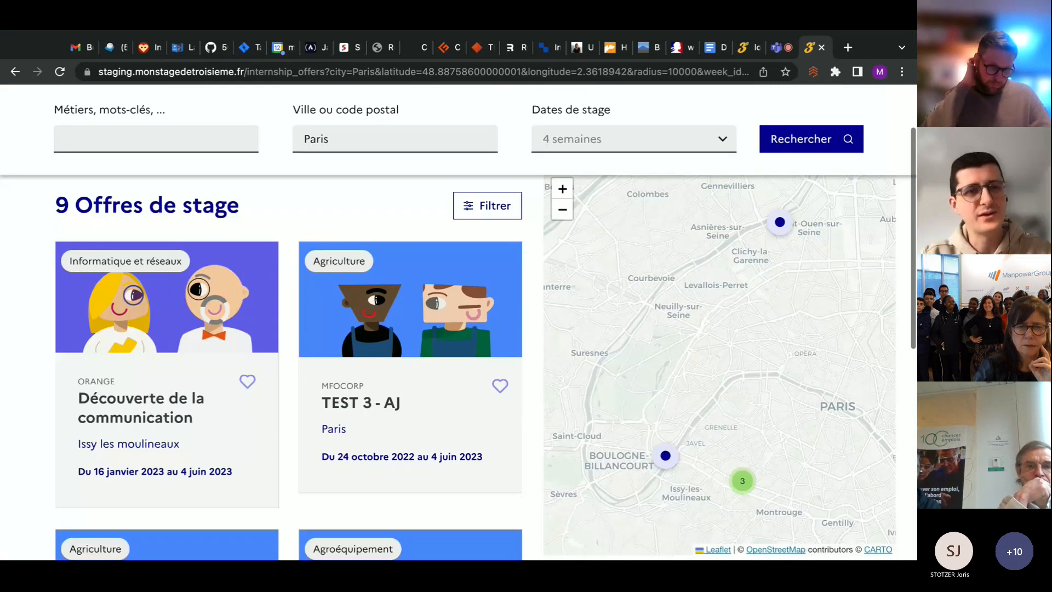
pyautogui.scroll(1, 97, 404)
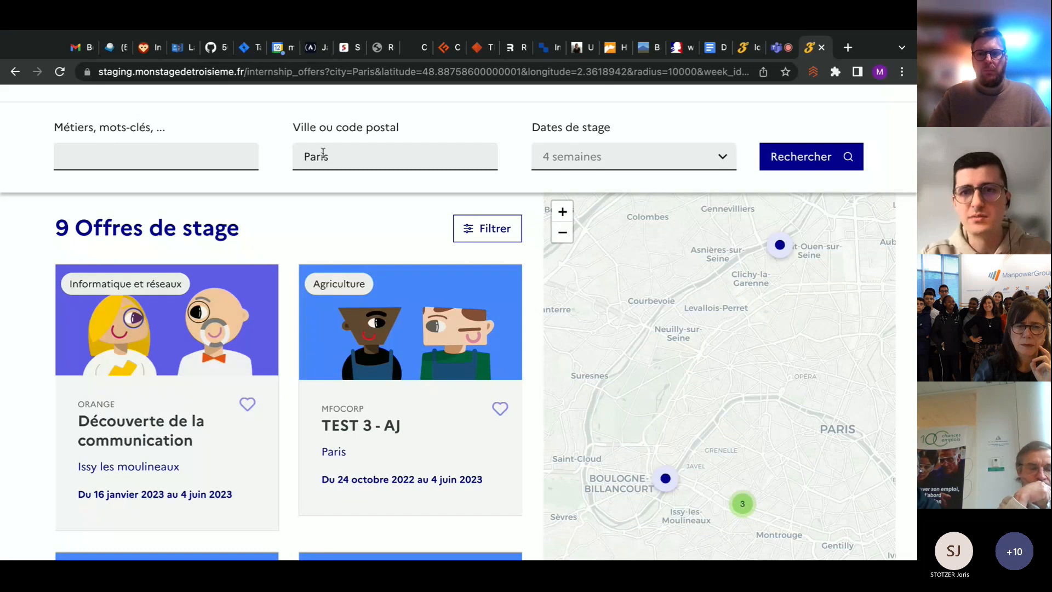
pyautogui.scroll(-1, 423, 265)
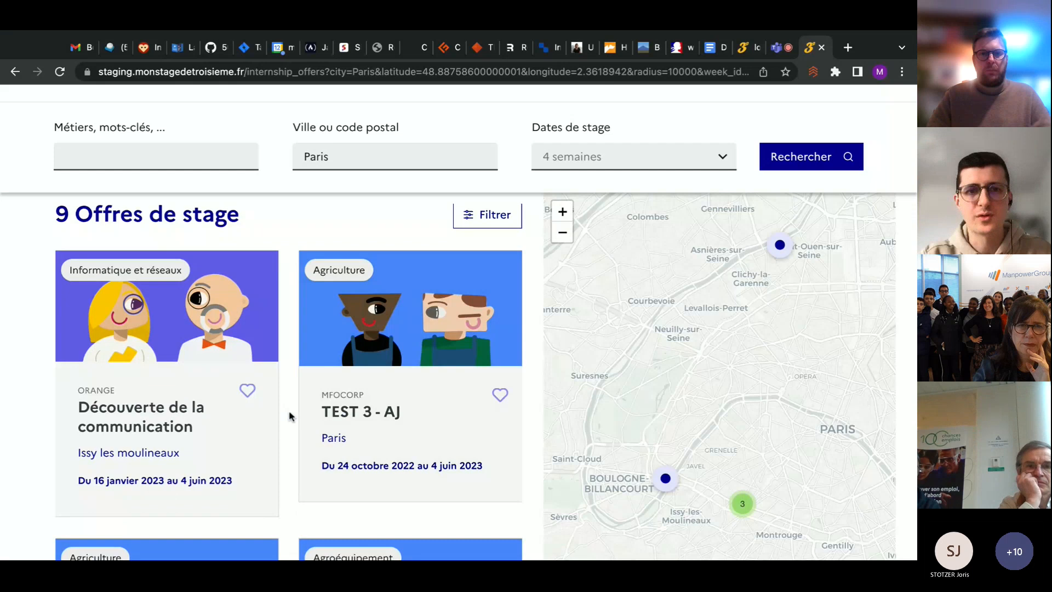
pyautogui.scroll(-2, 289, 416)
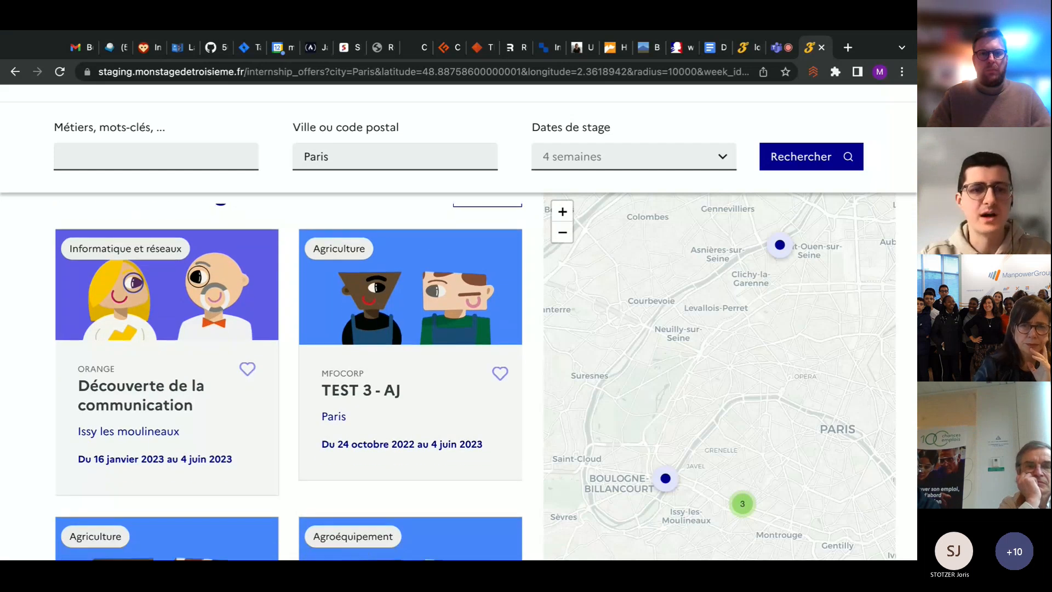
pyautogui.scroll(1, 290, 378)
pyautogui.scroll(-1, 78, 353)
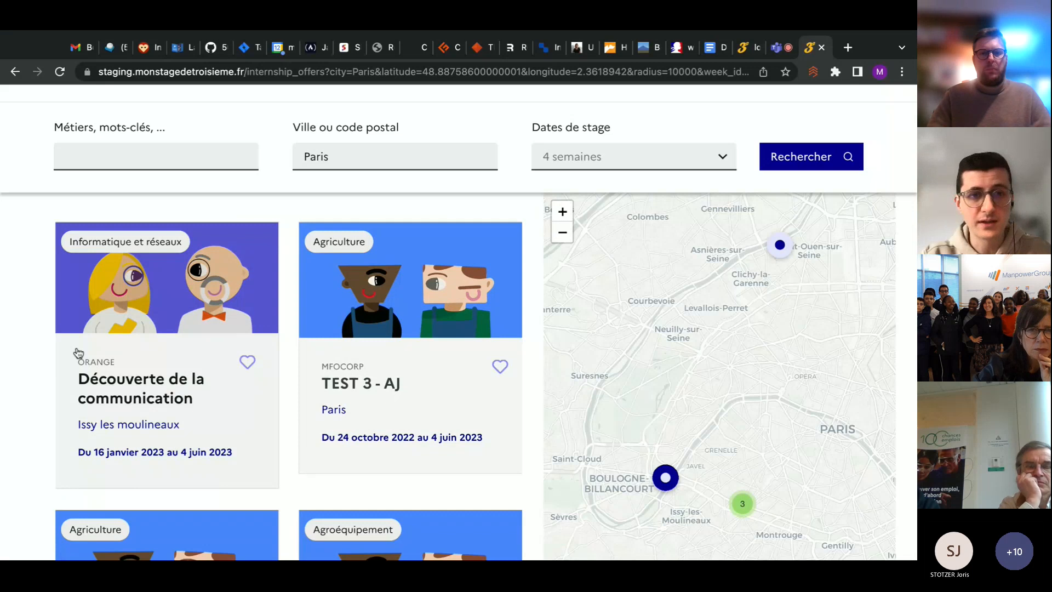
pyautogui.click(162, 422)
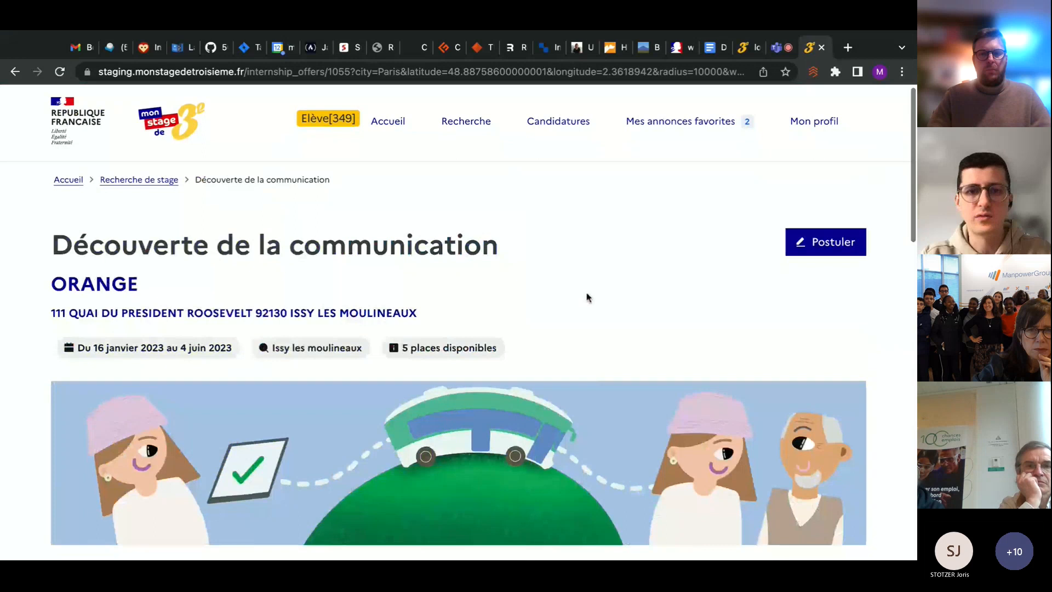
# Look over the Découverte de la communication offer page and start an application for it
pyautogui.scroll(-8, 587, 298)
pyautogui.scroll(8, 586, 298)
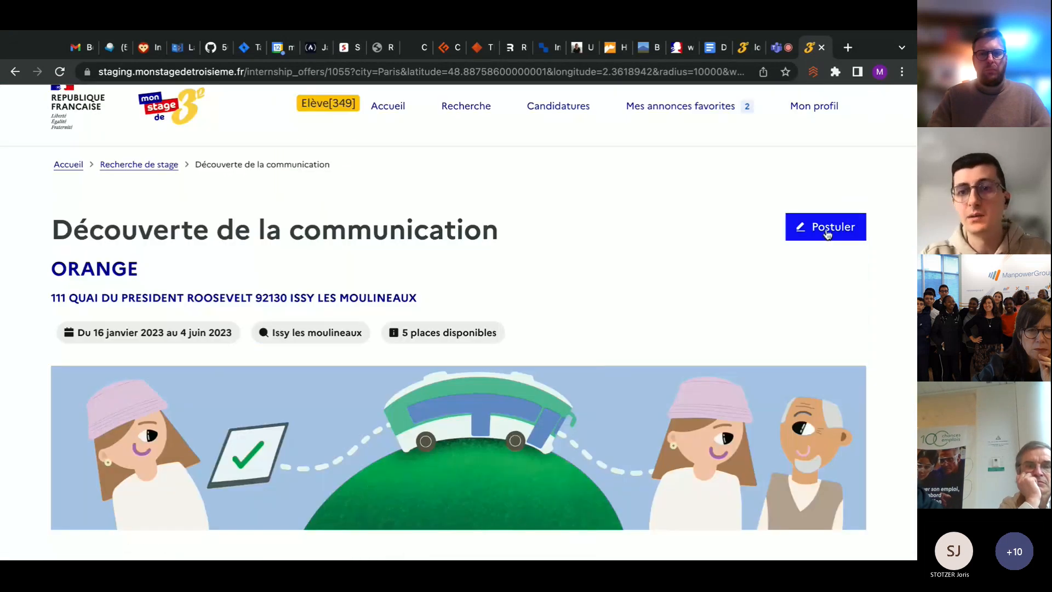
pyautogui.click(827, 234)
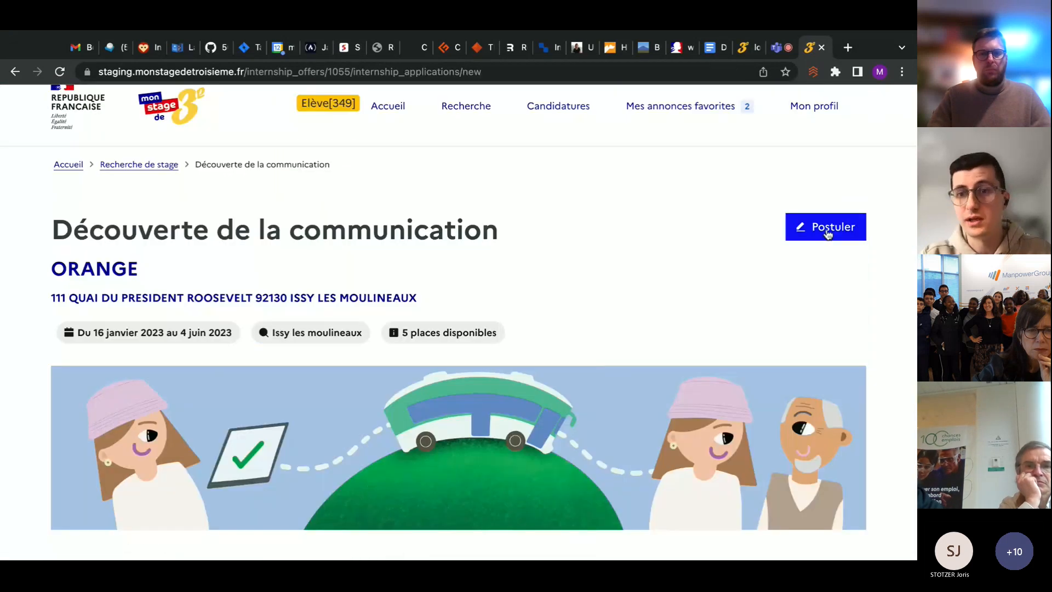
# Choose the week Semaine du 30 janvier au 5 février and enter "J'adore le secteur" as the motivation
pyautogui.scroll(-1, 641, 296)
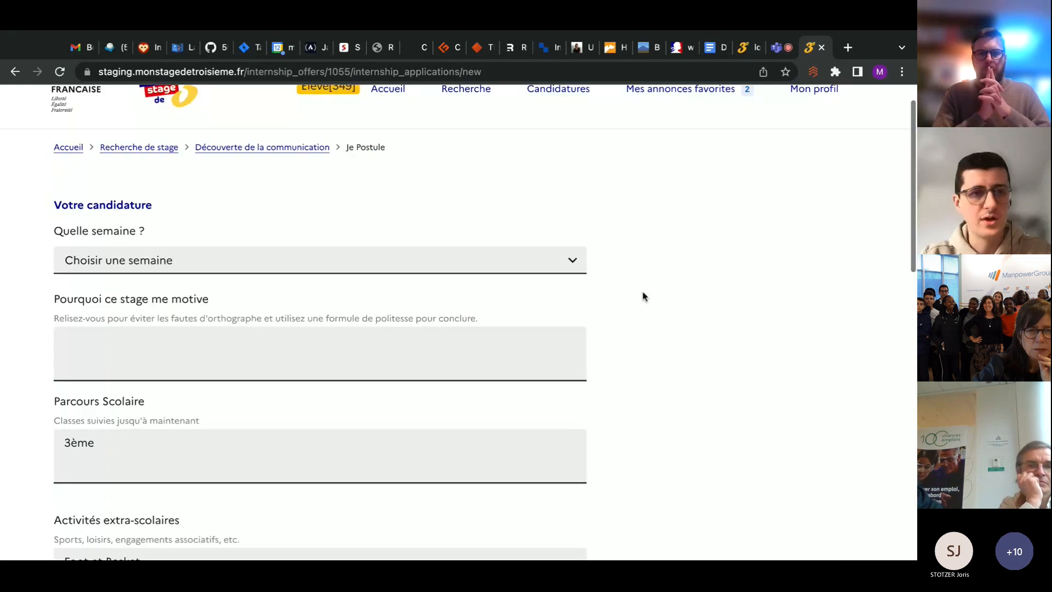
pyautogui.scroll(-1, 641, 296)
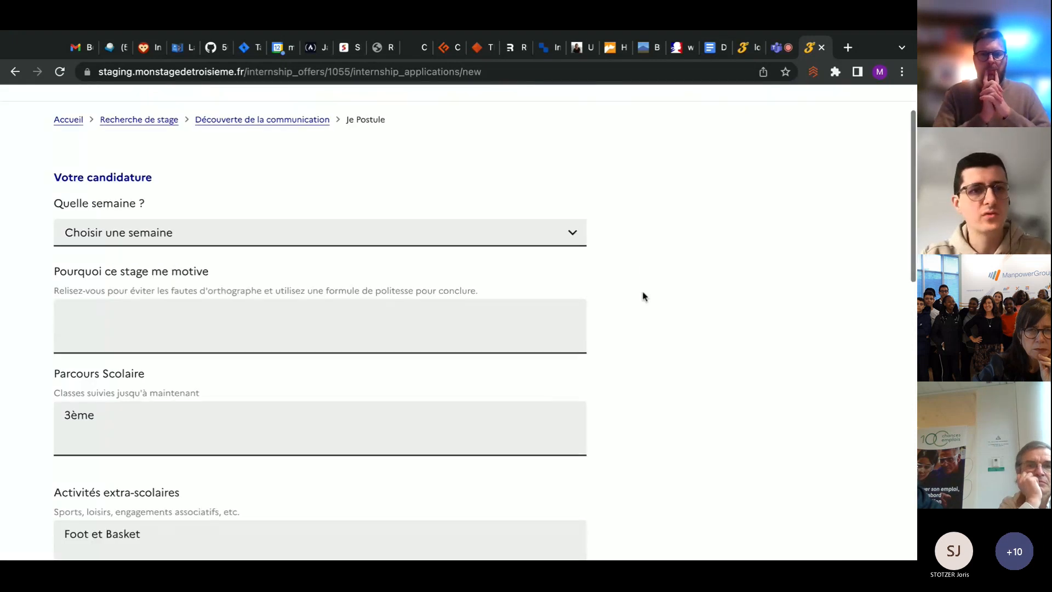
pyautogui.click(424, 244)
pyautogui.click(260, 321)
pyautogui.write("J'adore ")
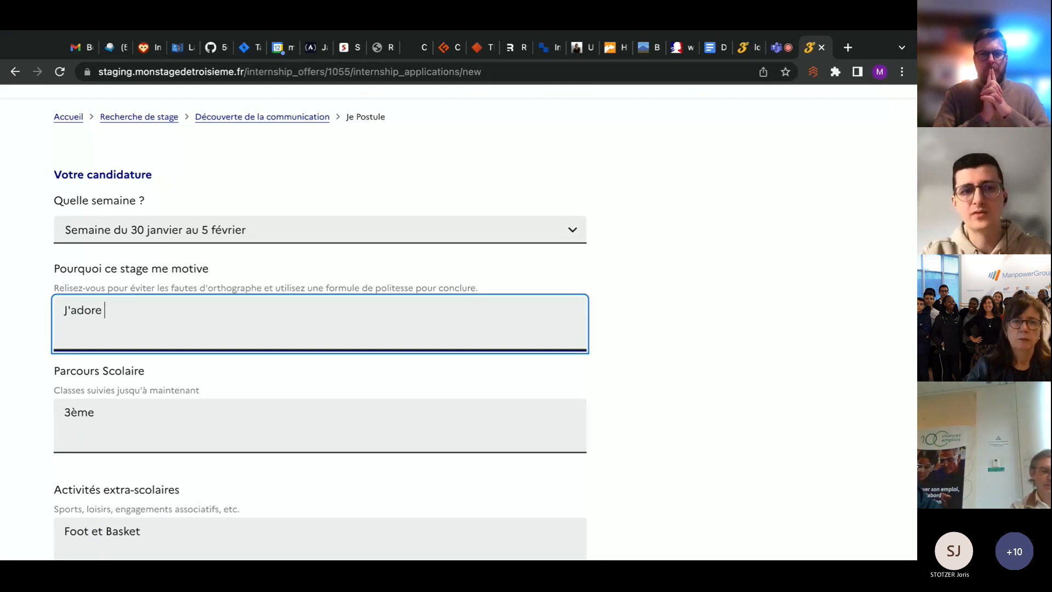
pyautogui.write('le s')
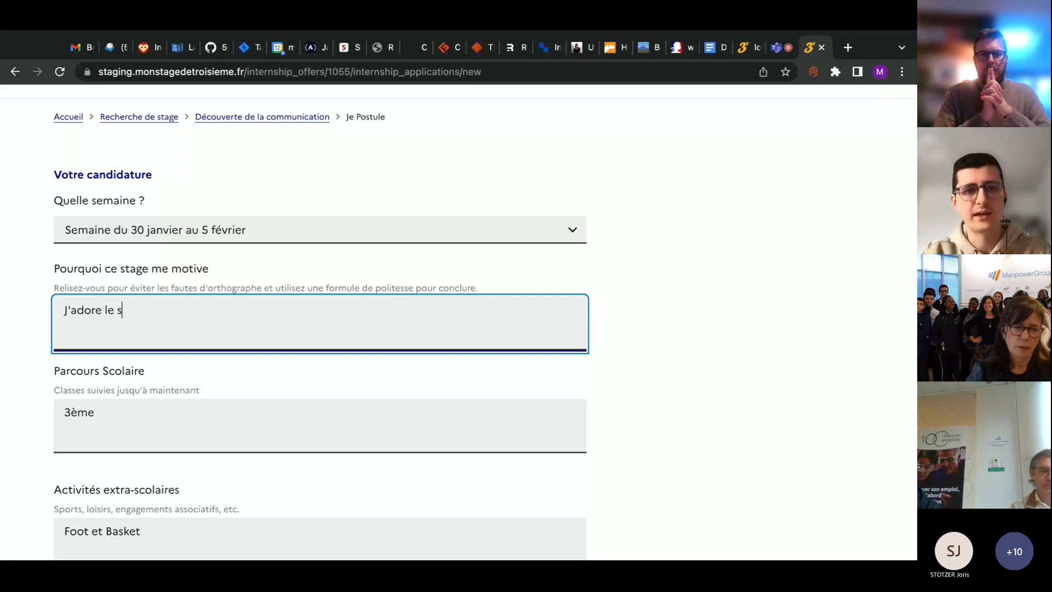
pyautogui.write('ecteur')
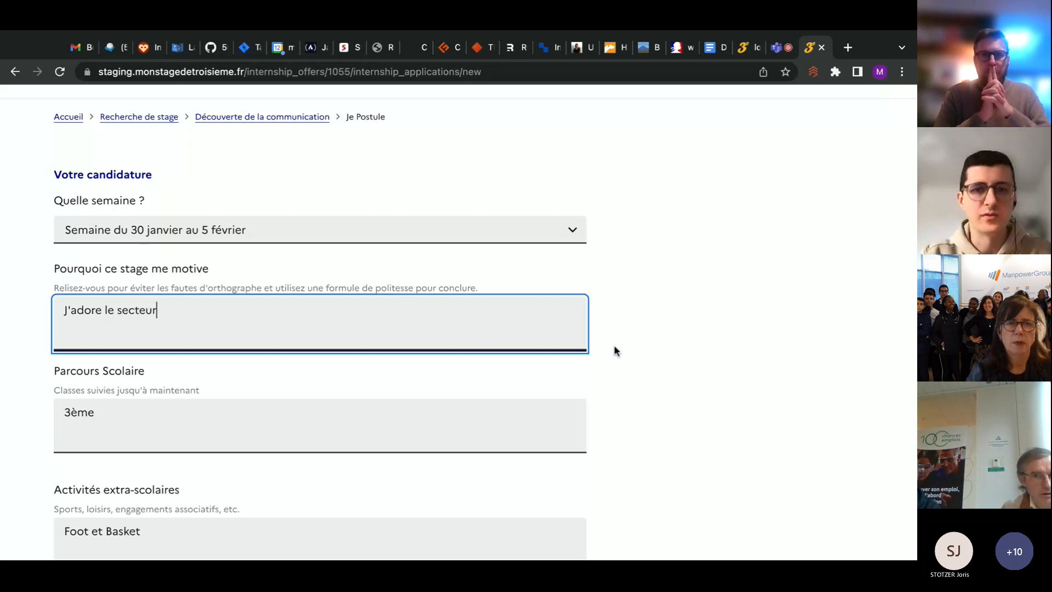
pyautogui.click(662, 298)
# Check the prefilled schooling, activities, languages and identity fields, and validate the application form
pyautogui.scroll(-5, 663, 298)
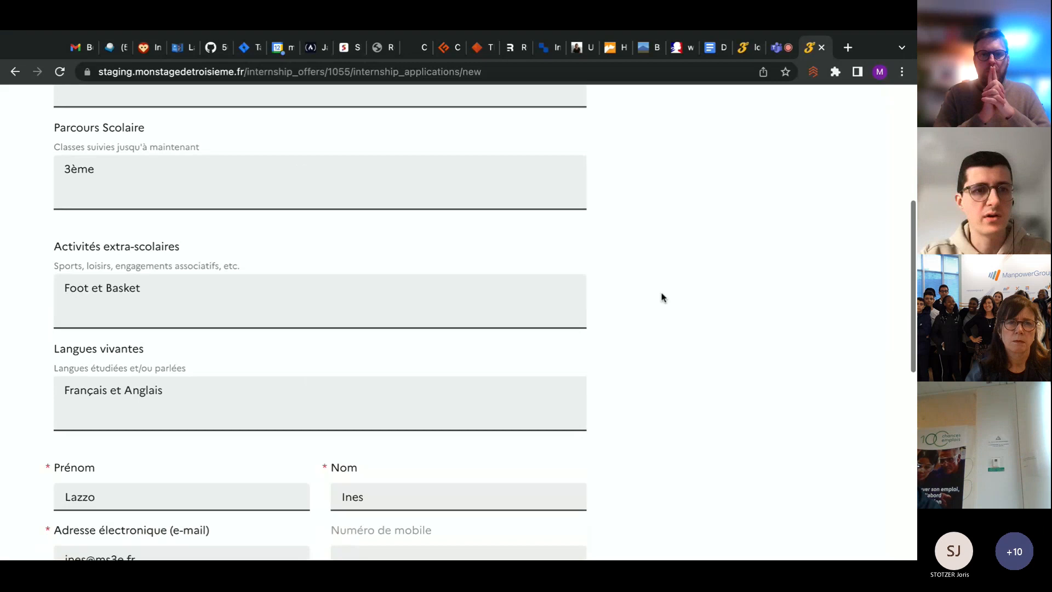
pyautogui.scroll(-1, 663, 298)
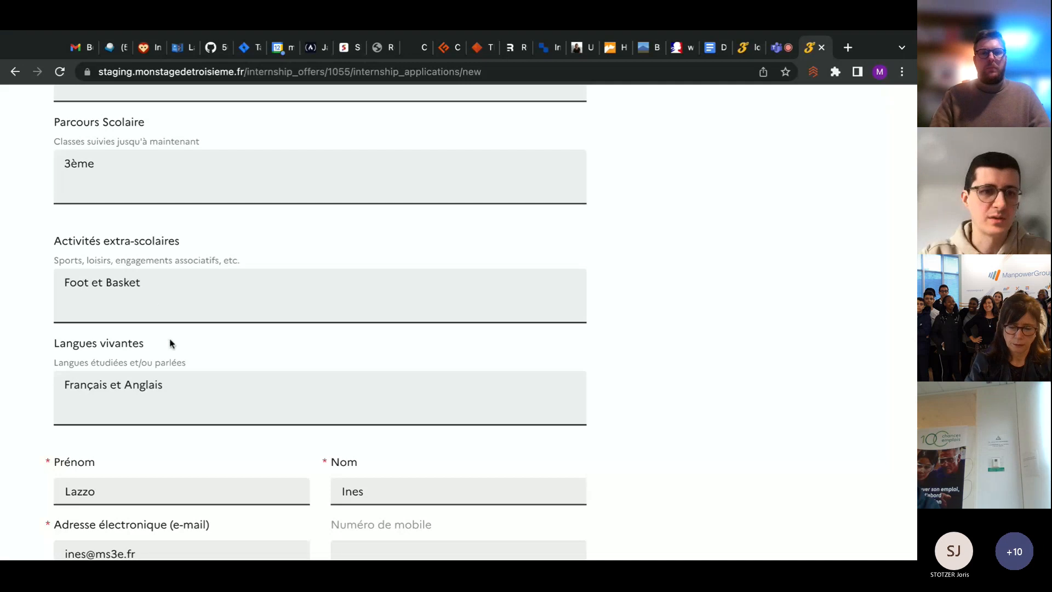
pyautogui.scroll(-3, 169, 342)
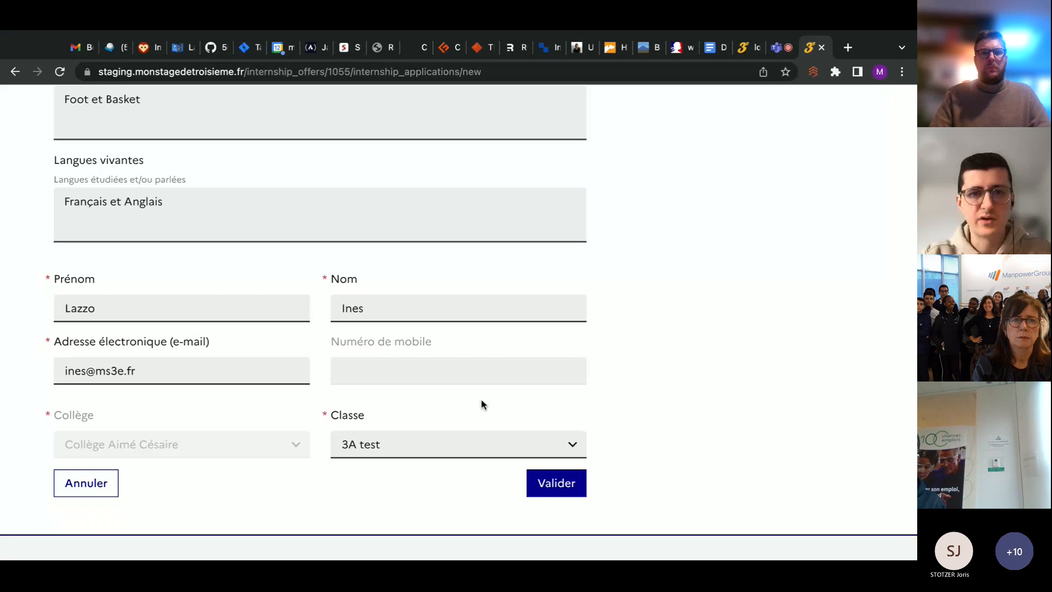
pyautogui.scroll(-2, 649, 344)
pyautogui.click(565, 414)
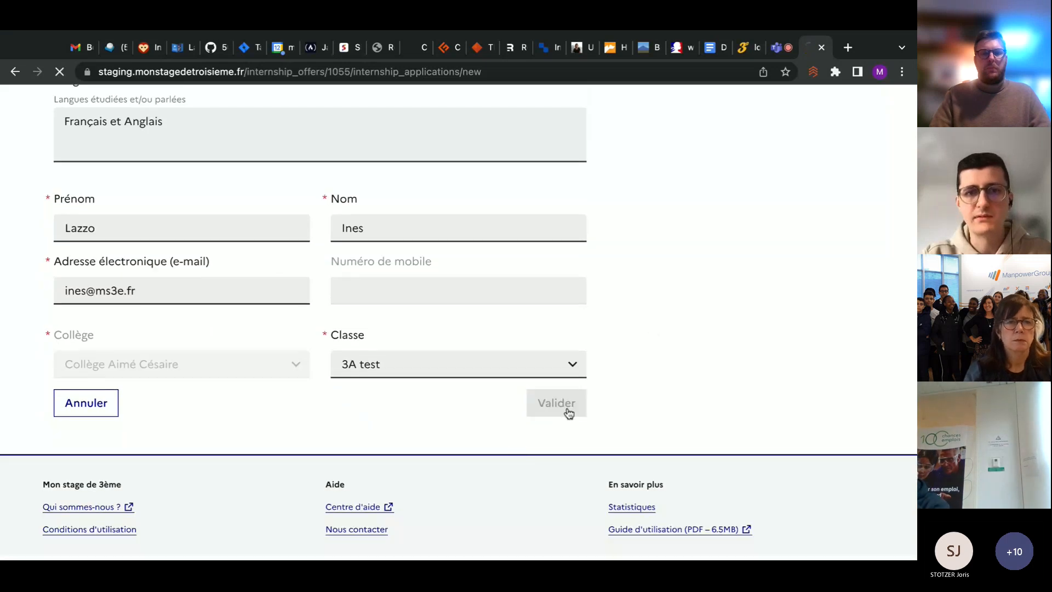
# Review the application summary for the Découverte de la communication offer and send the application to the company
pyautogui.scroll(-3, 568, 414)
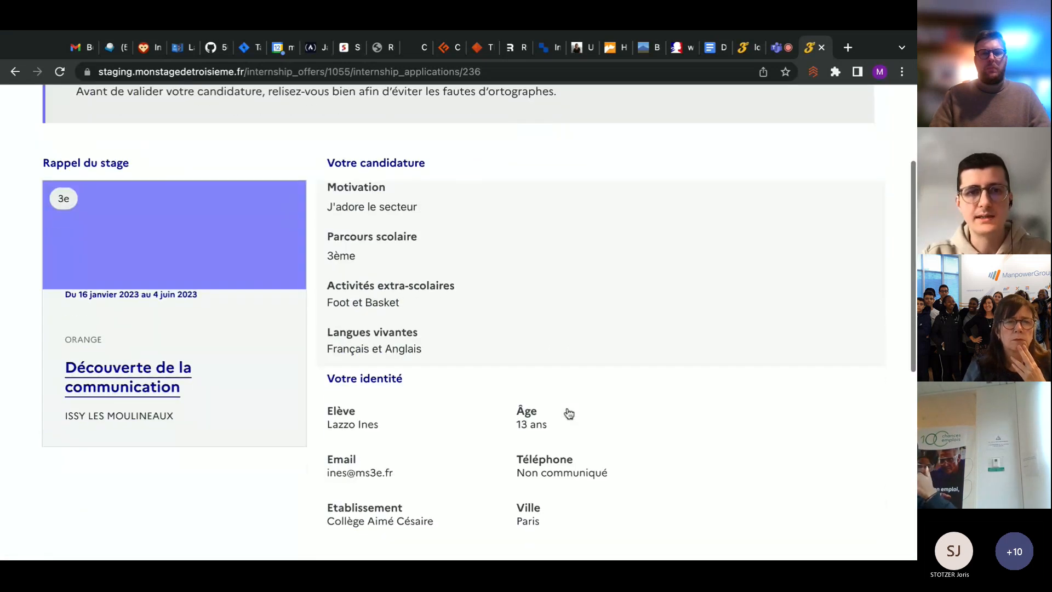
pyautogui.scroll(-3, 501, 261)
pyautogui.scroll(3, 501, 261)
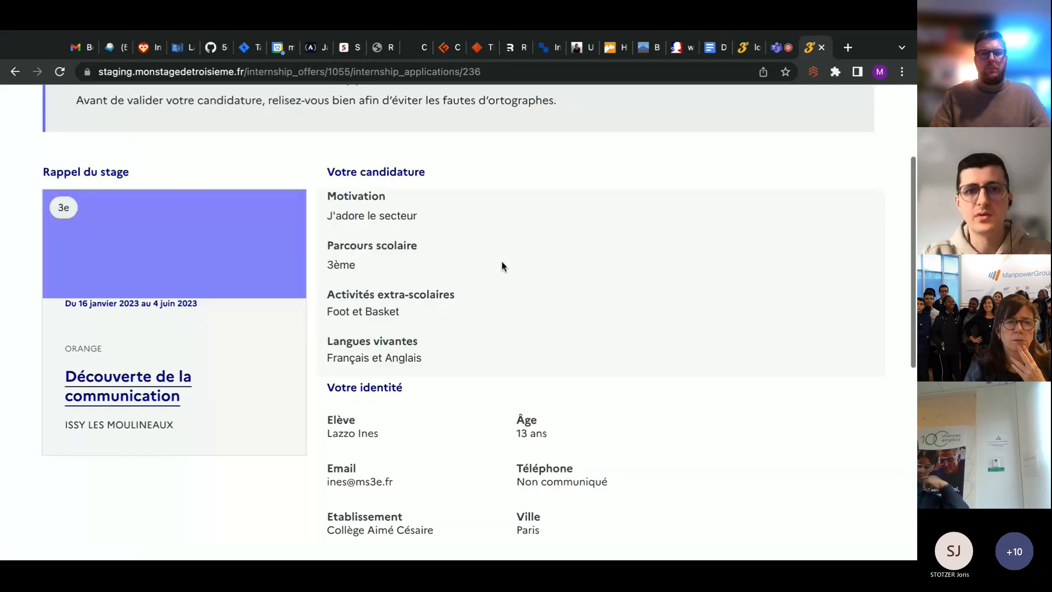
pyautogui.scroll(-5, 501, 261)
pyautogui.click(856, 299)
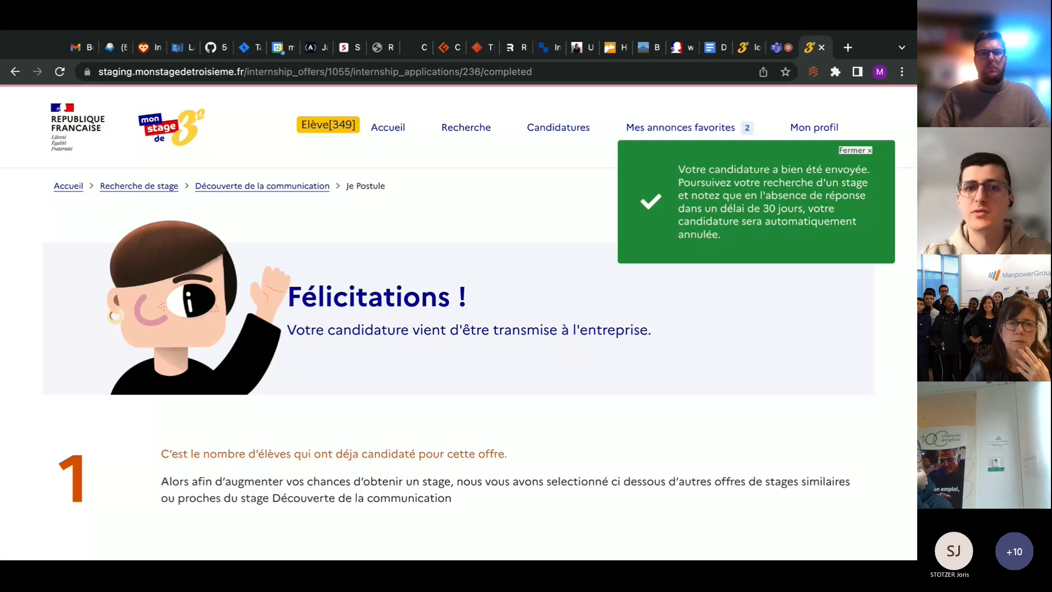
# Log out of the student account from its profile page and open the sign-in form
pyautogui.scroll(-1, 534, 312)
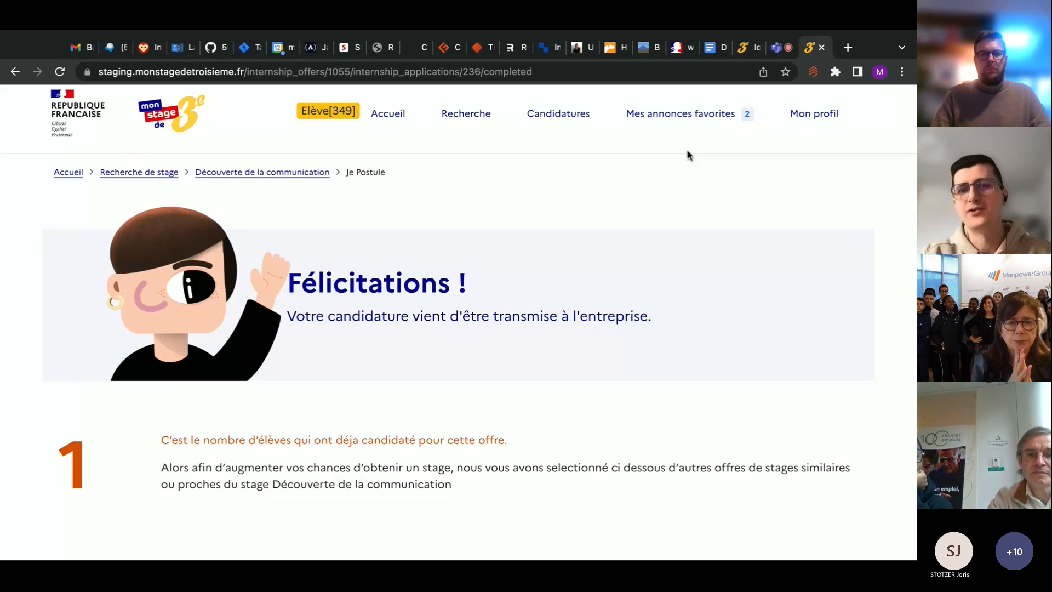
pyautogui.scroll(1, 816, 135)
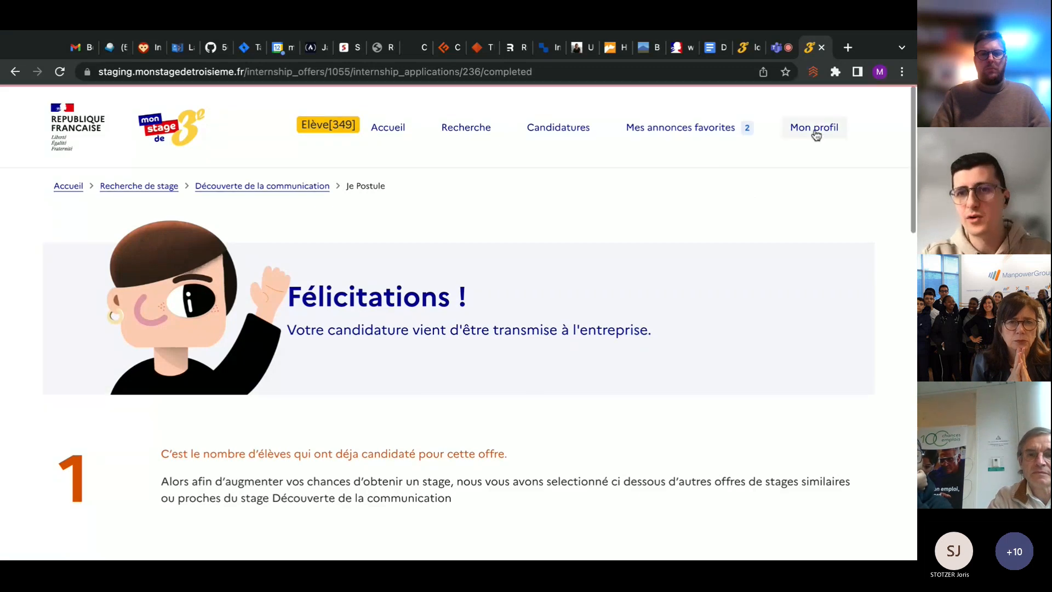
pyautogui.click(815, 129)
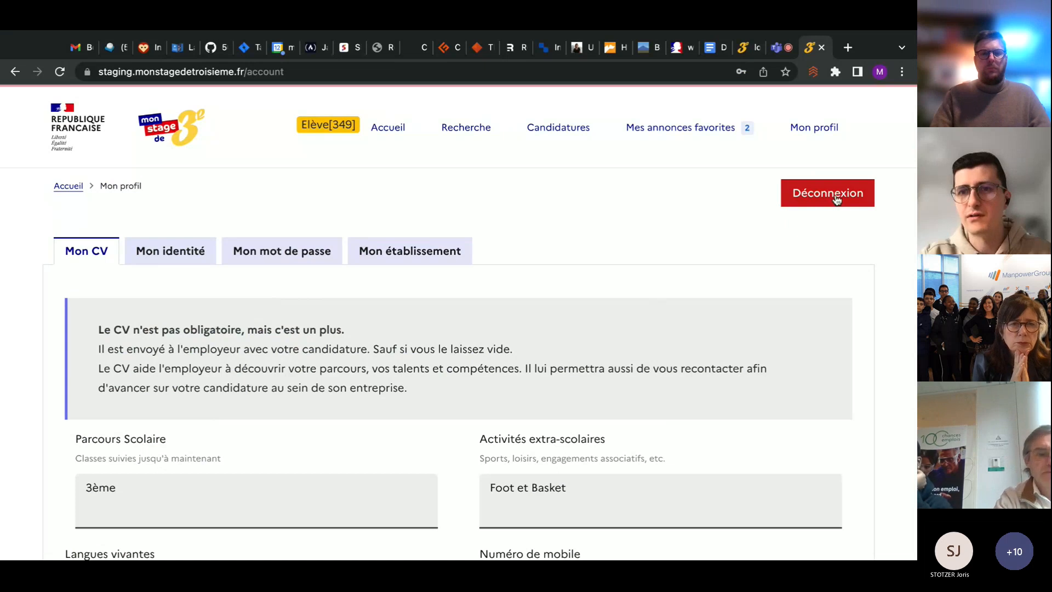
pyautogui.click(832, 198)
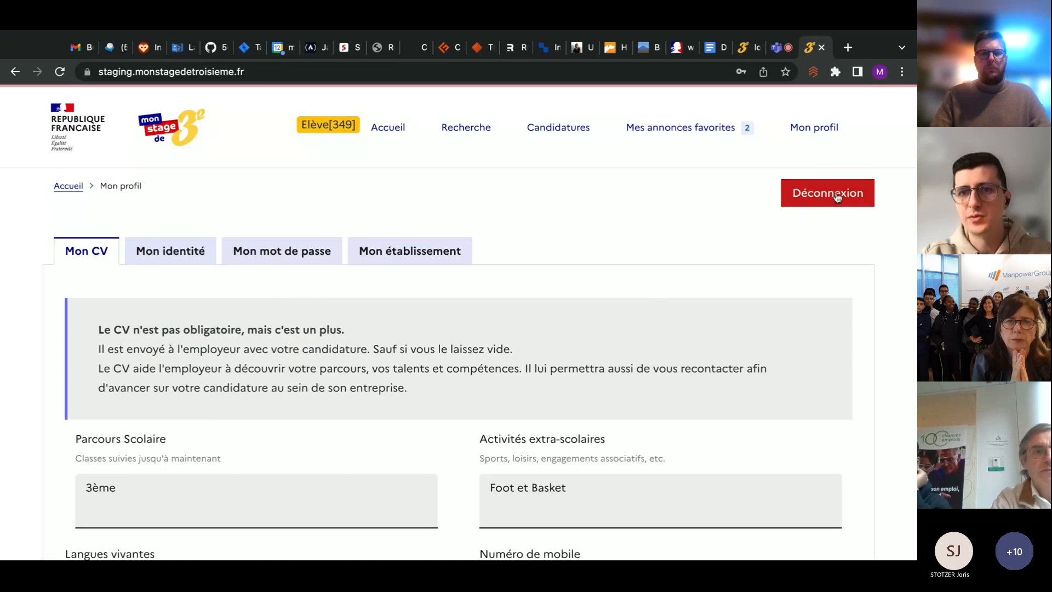
pyautogui.click(700, 127)
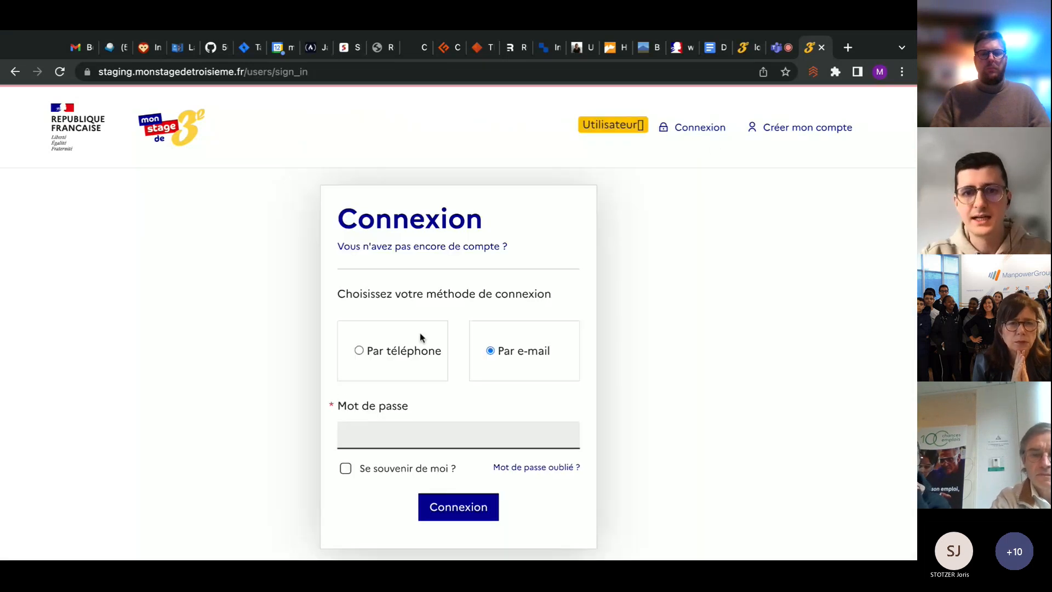
# Enter the employer account's e-mail address in the e-mail sign-in form
pyautogui.scroll(-2, 417, 423)
pyautogui.click(472, 357)
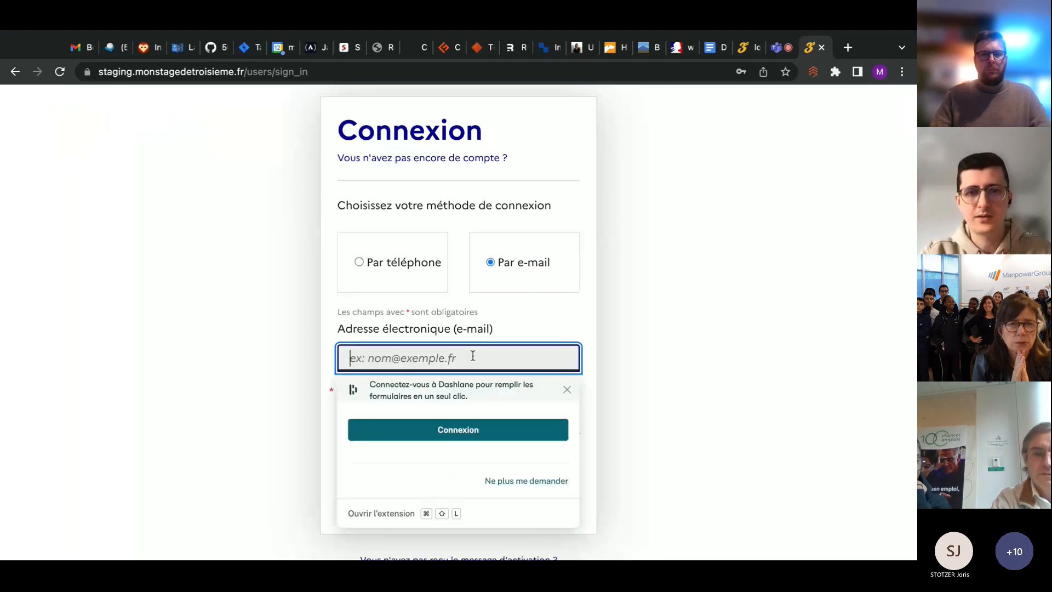
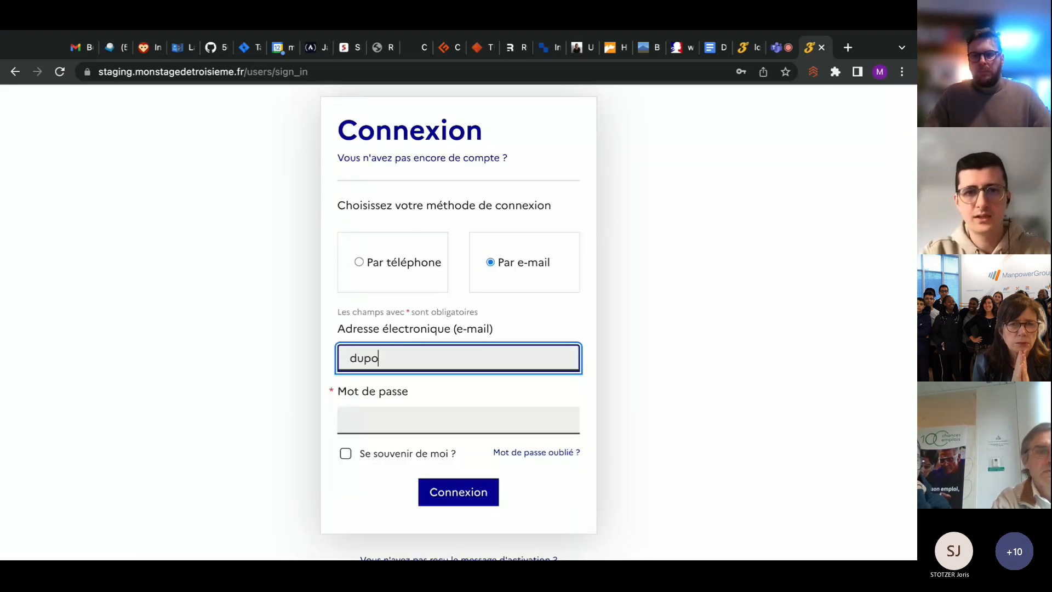
pyautogui.press('Tab')
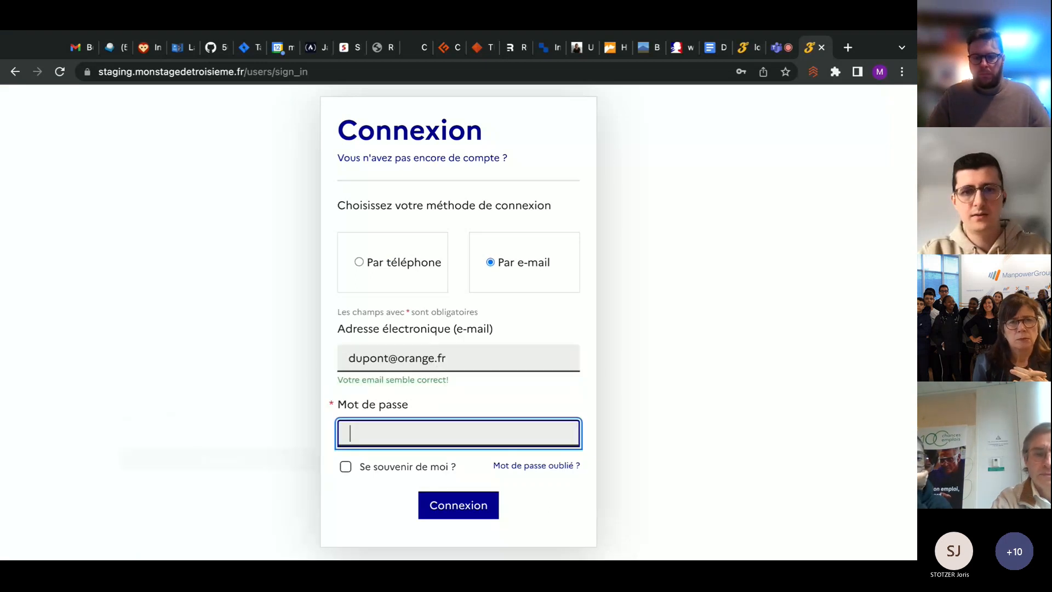
# Enter the employer account's password, sign in, and bring the published offers' application figures into view
pyautogui.write('••••••')
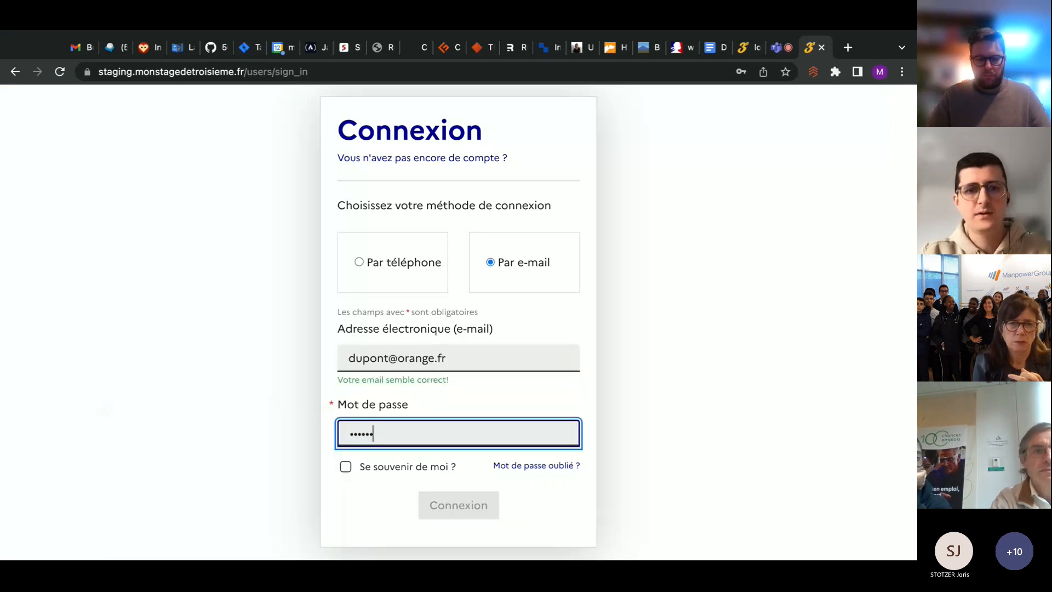
pyautogui.press('Return')
pyautogui.scroll(-3, 484, 285)
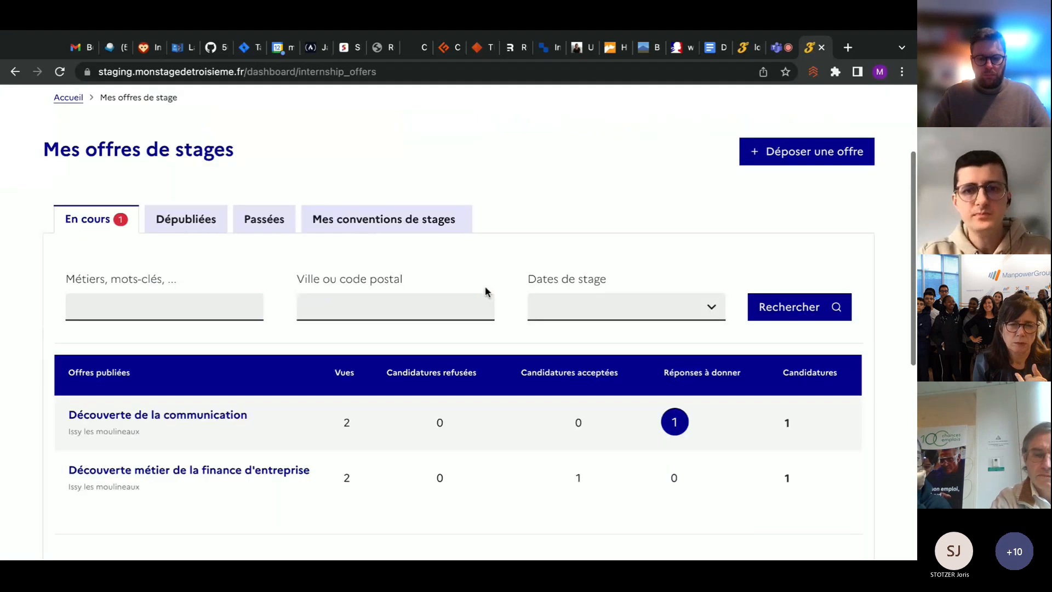
pyautogui.scroll(-2, 485, 284)
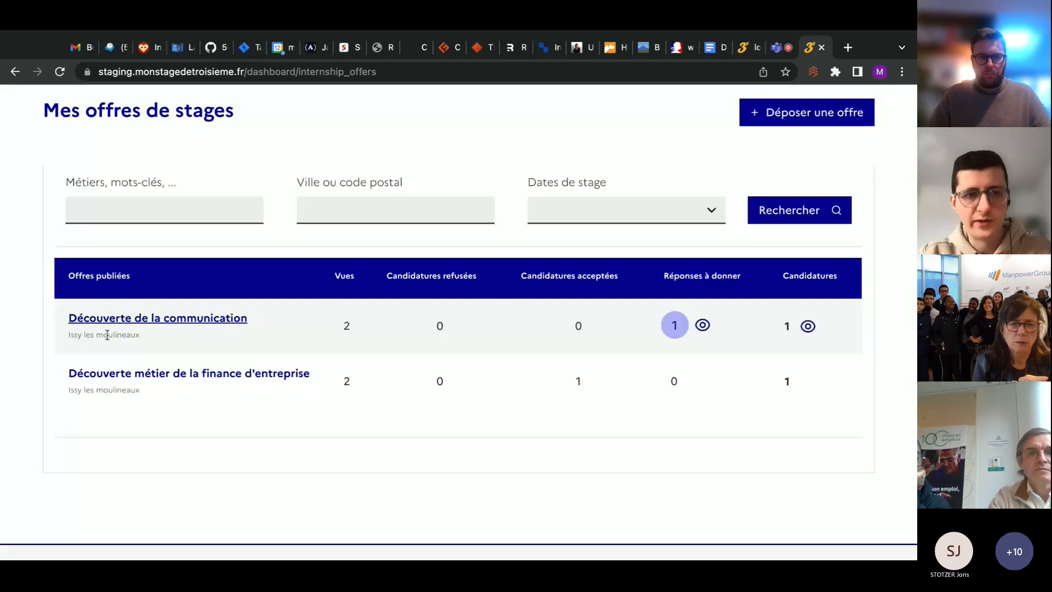
# Open the applications received for the Découverte de la communication offer and expand the student's full application
pyautogui.click(808, 327)
pyautogui.scroll(-1, 532, 335)
pyautogui.scroll(1, 531, 335)
pyautogui.scroll(-1, 531, 335)
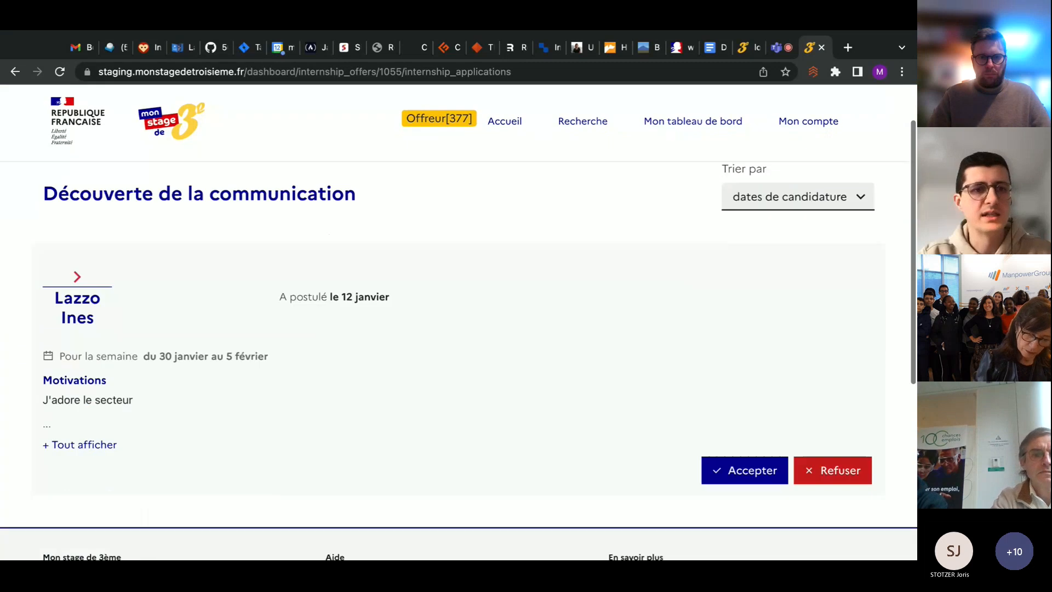
pyautogui.scroll(-1, 59, 300)
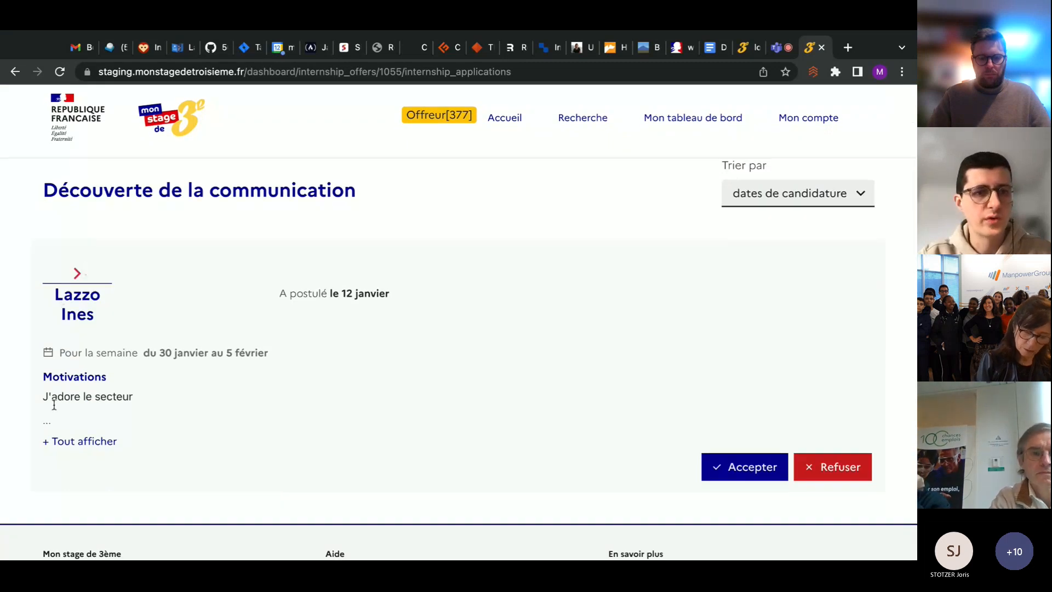
pyautogui.click(71, 442)
pyautogui.scroll(-3, 175, 399)
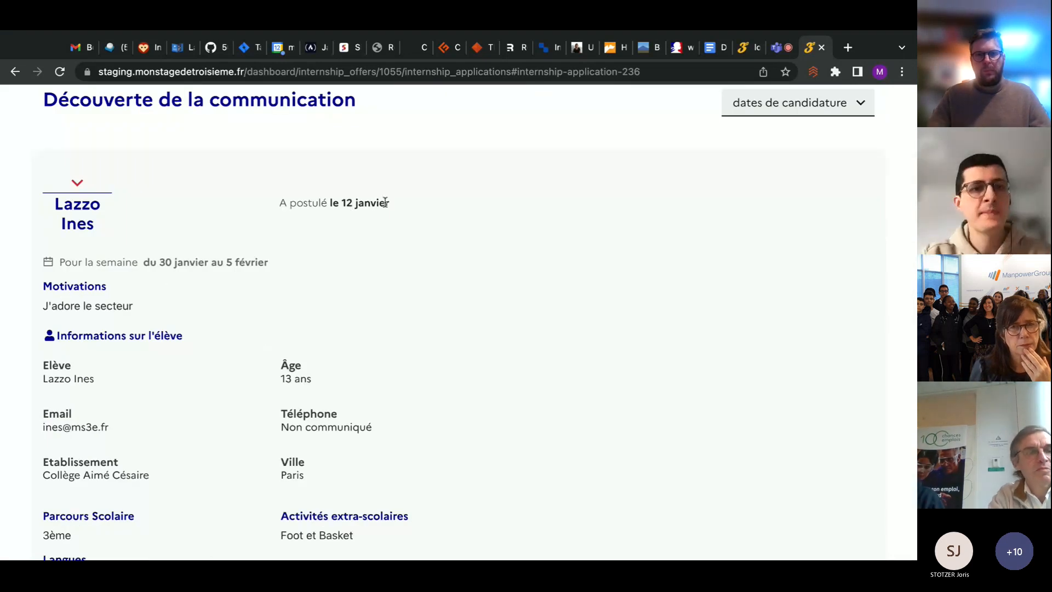
# Read the application details: requested week, motivation, student information, schooling, extracurricular activities and languages
pyautogui.scroll(-2, 220, 262)
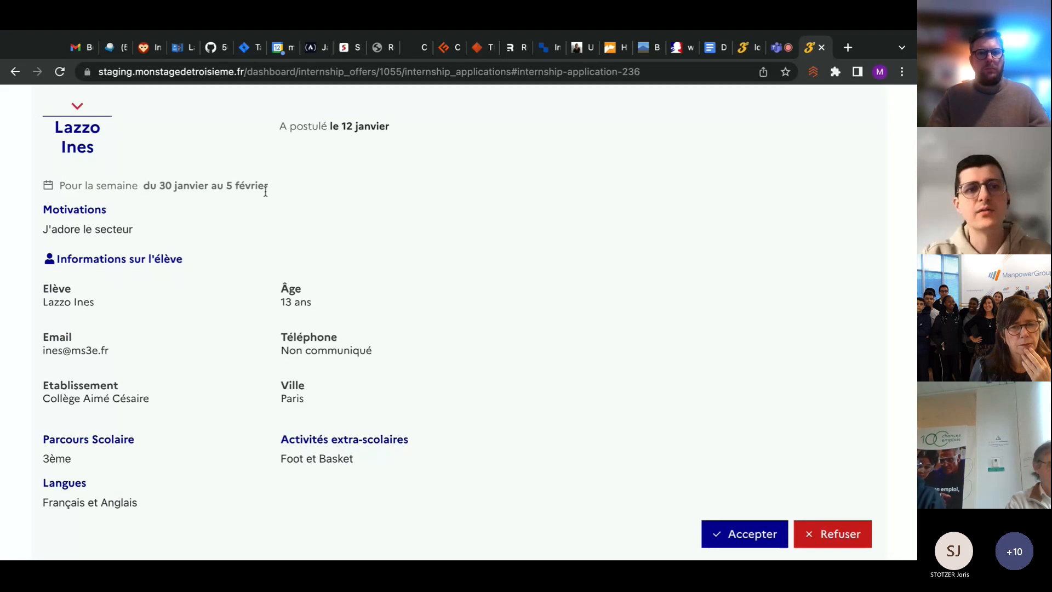
pyautogui.moveTo(43, 229); pyautogui.dragTo(176, 244)
pyautogui.scroll(-1, 176, 244)
pyautogui.scroll(-1, 175, 244)
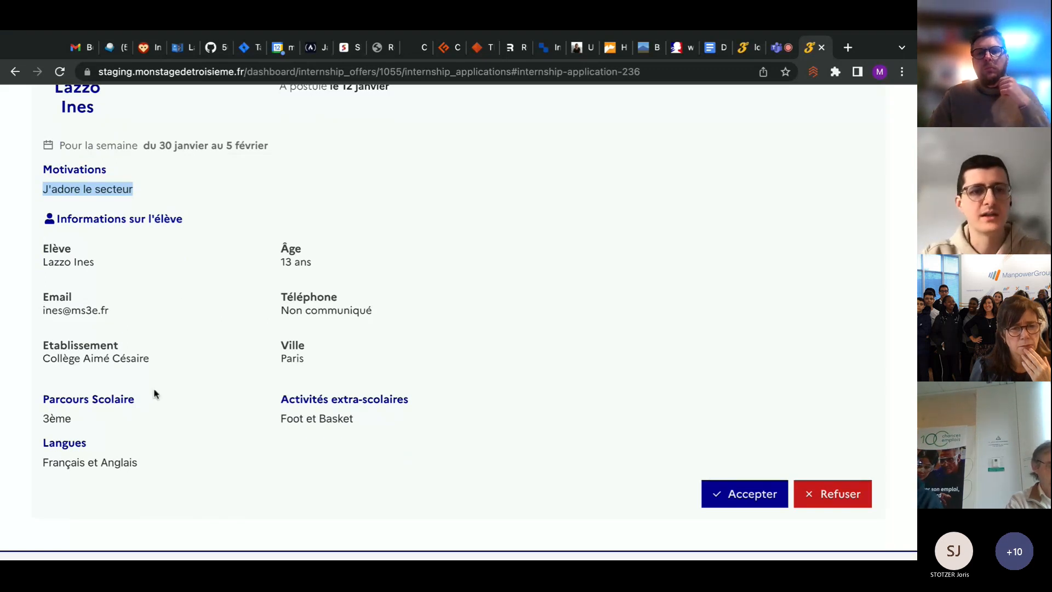
pyautogui.scroll(-1, 230, 395)
pyautogui.scroll(-1, 230, 395)
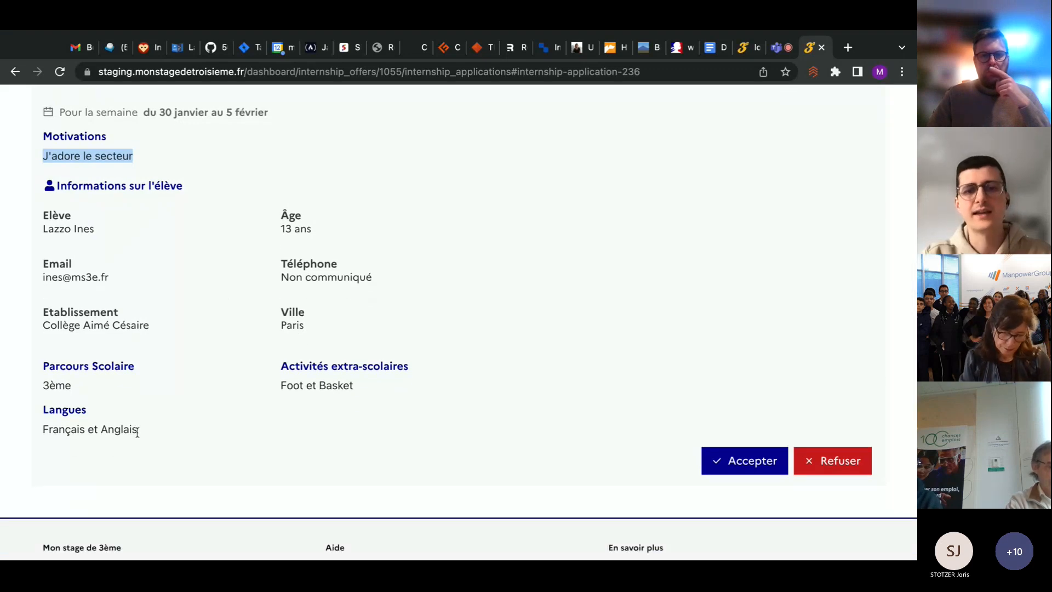
pyautogui.scroll(3, 292, 417)
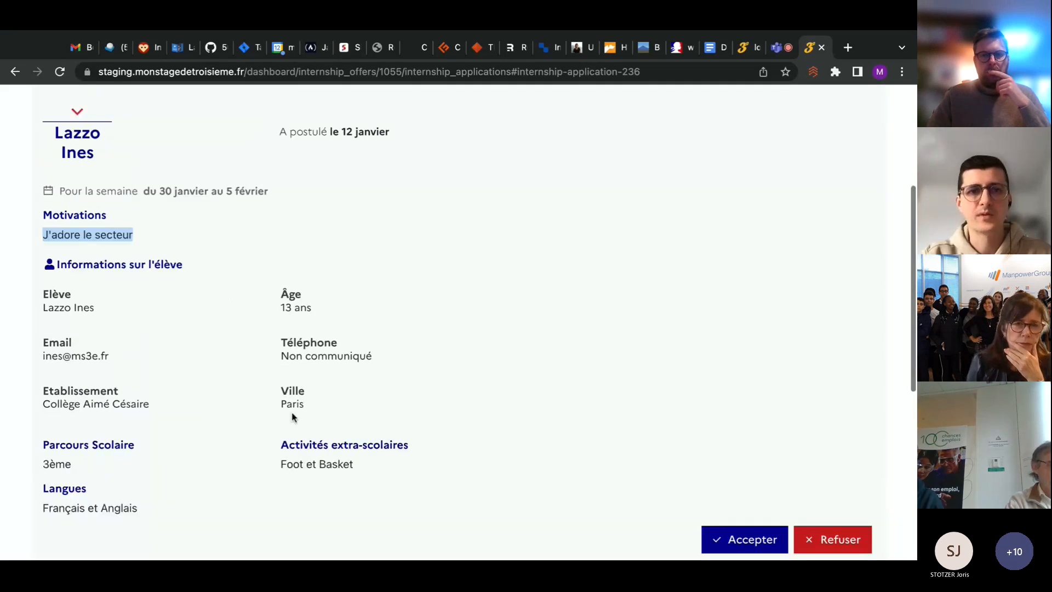
pyautogui.scroll(-5, 292, 417)
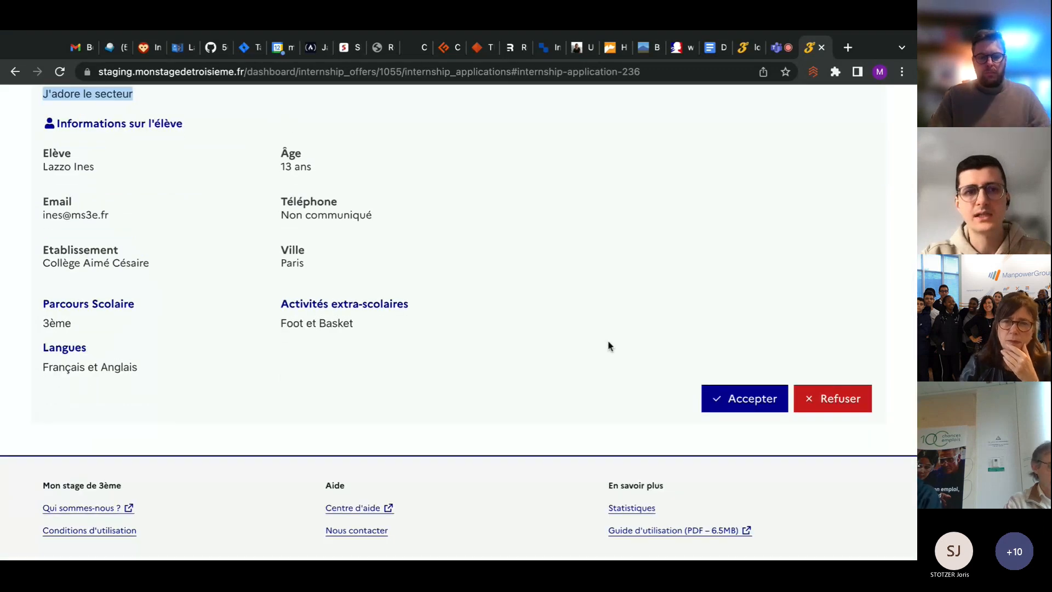
pyautogui.scroll(4, 607, 345)
pyautogui.scroll(-1, 607, 345)
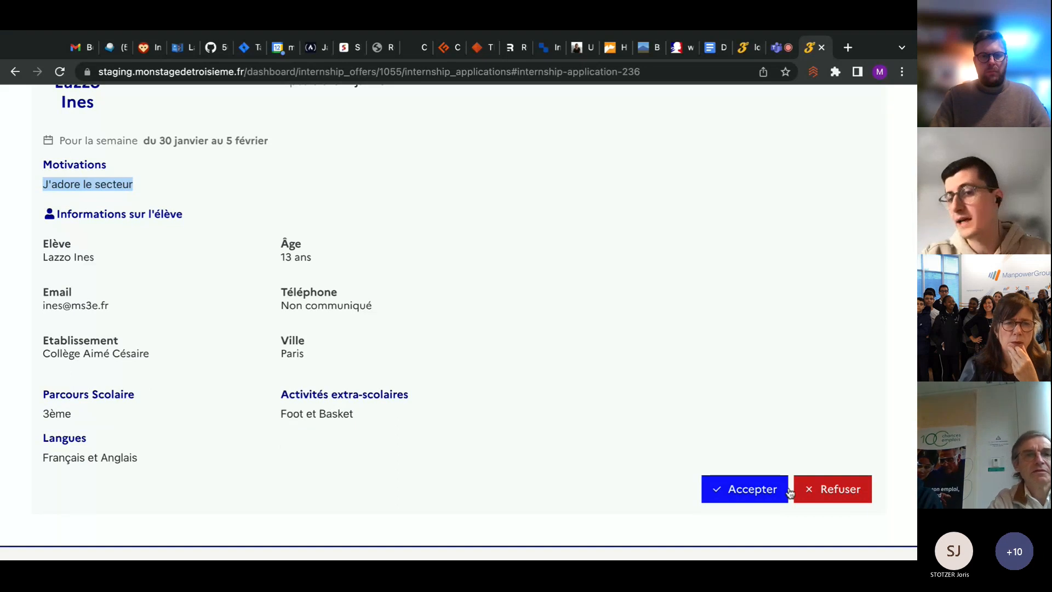
# Accept the student's application with confirmation, check its acceptance status, and open the related internship agreement
pyautogui.click(755, 488)
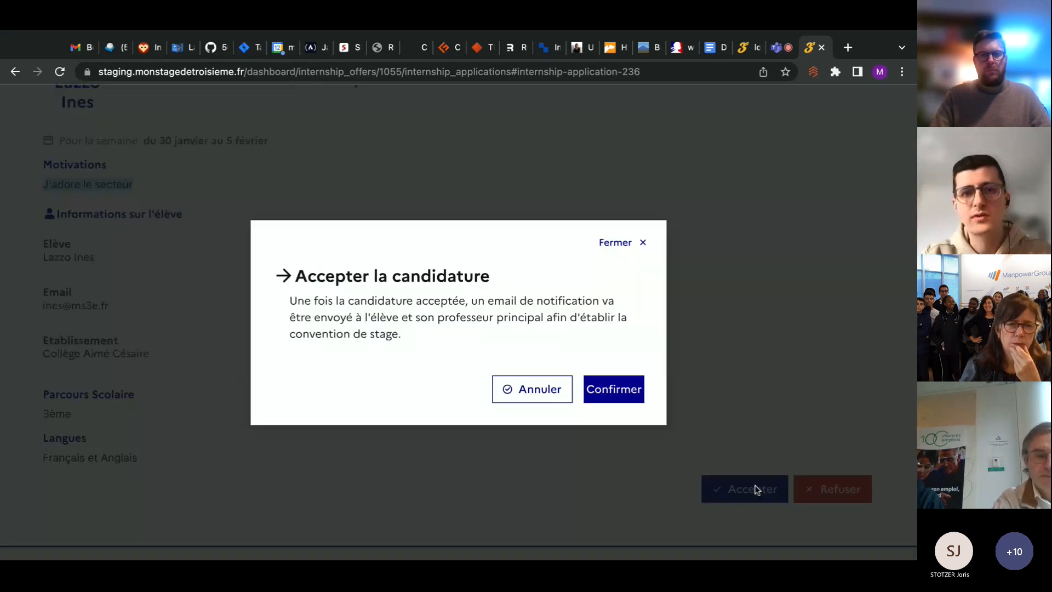
pyautogui.click(610, 402)
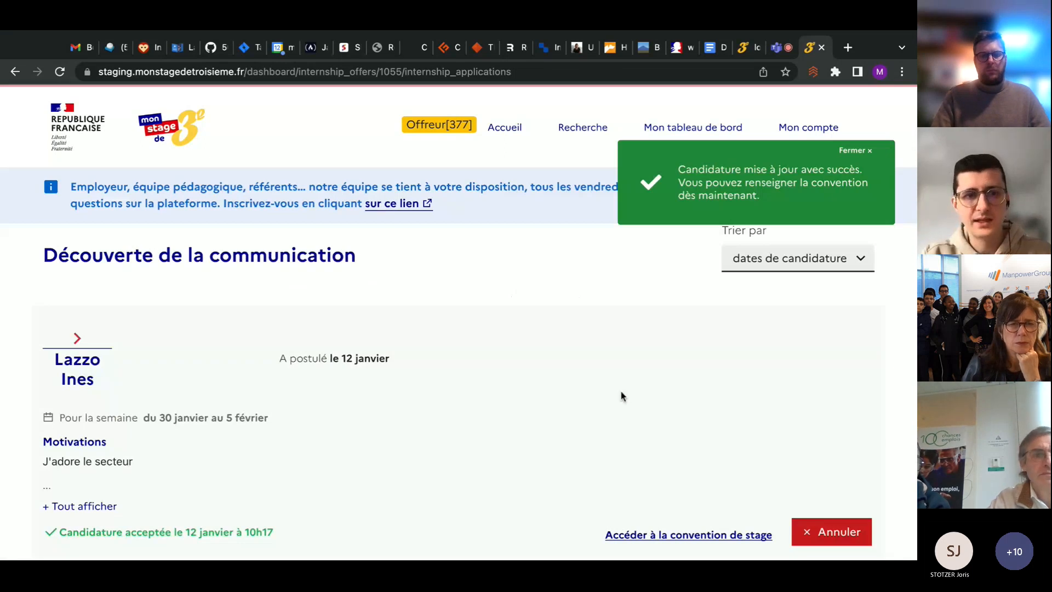
pyautogui.scroll(-1, 623, 396)
pyautogui.moveTo(62, 463); pyautogui.dragTo(263, 463)
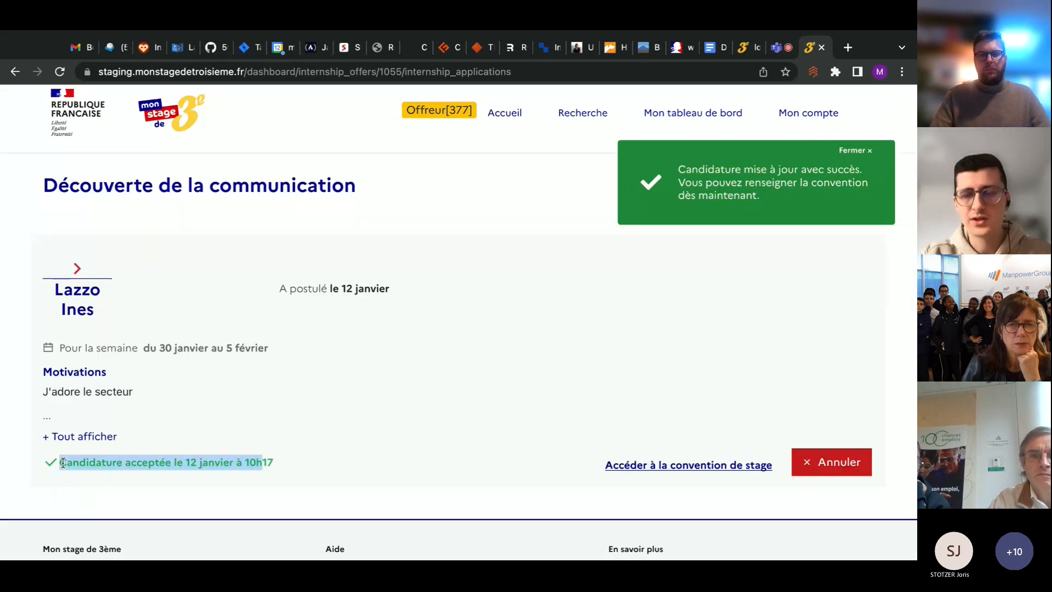
pyautogui.moveTo(63, 463); pyautogui.dragTo(274, 462)
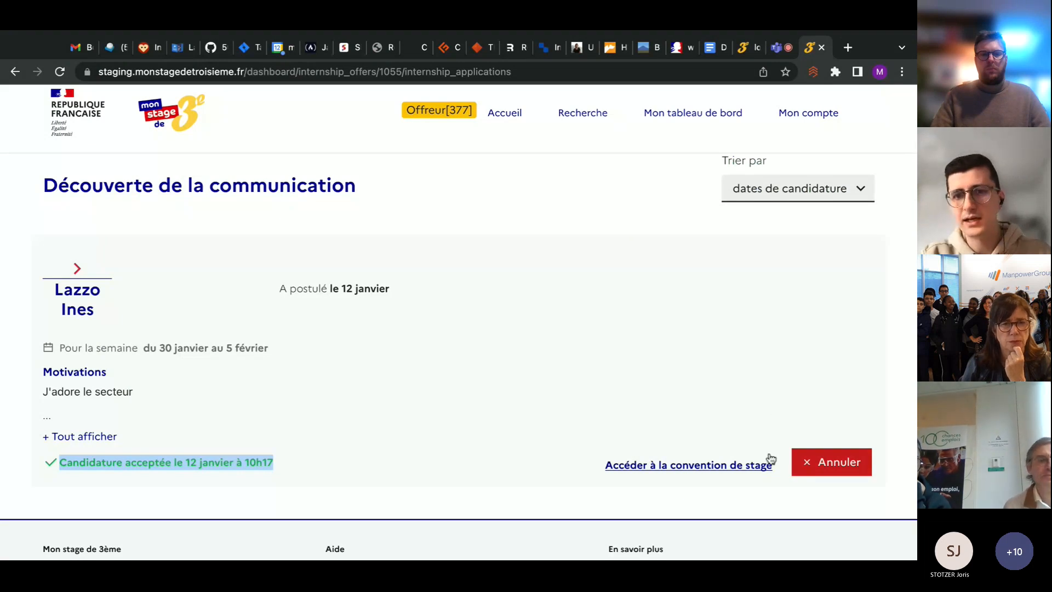
pyautogui.click(721, 466)
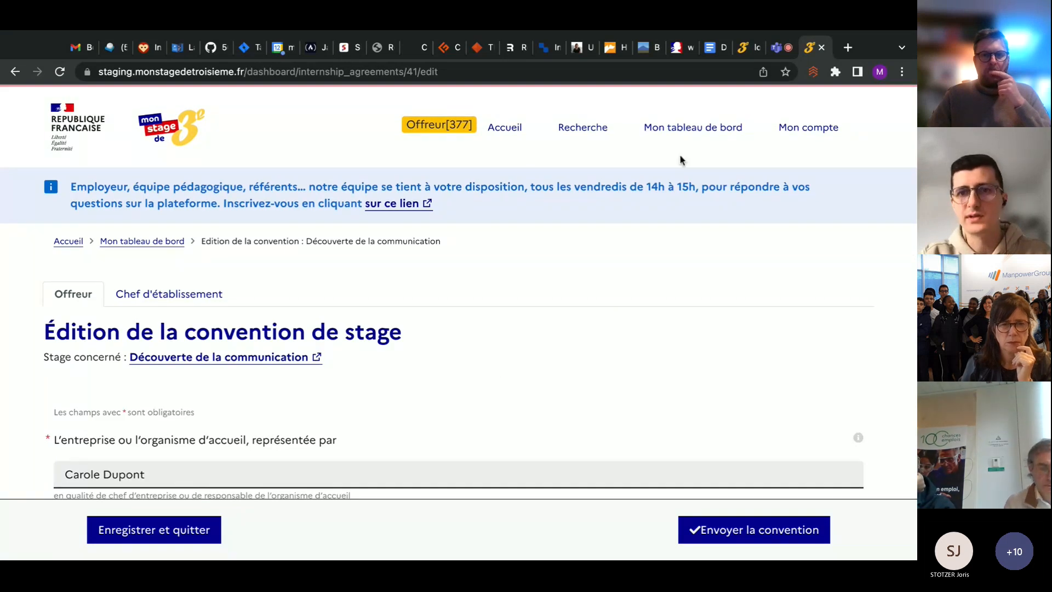
# From the employer dashboard, go to the internship agreements list and open the Découverte de la communication agreement for completion
pyautogui.click(708, 128)
pyautogui.scroll(-4, 431, 270)
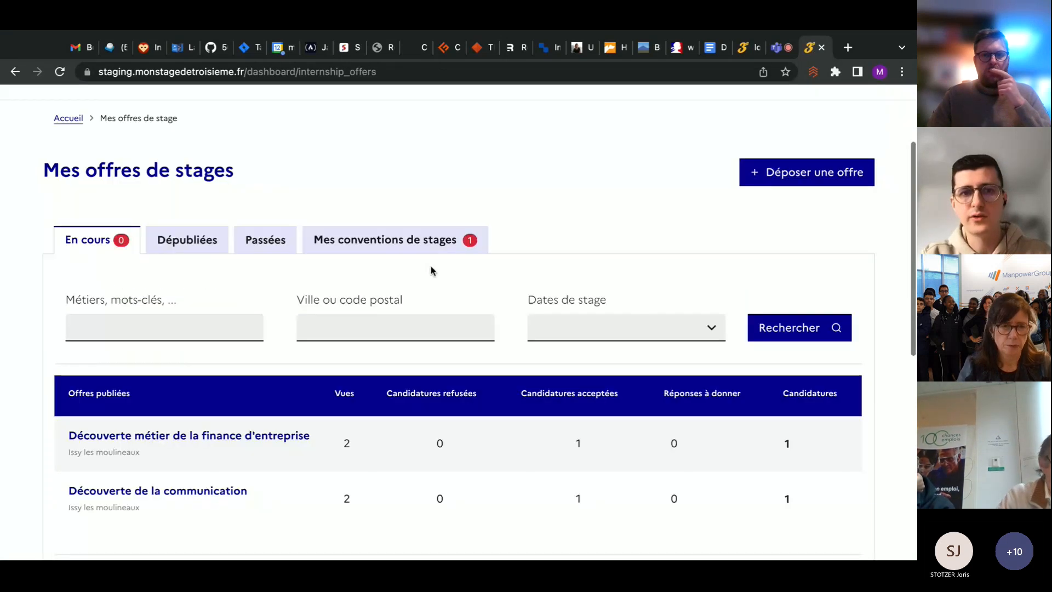
pyautogui.scroll(1, 407, 246)
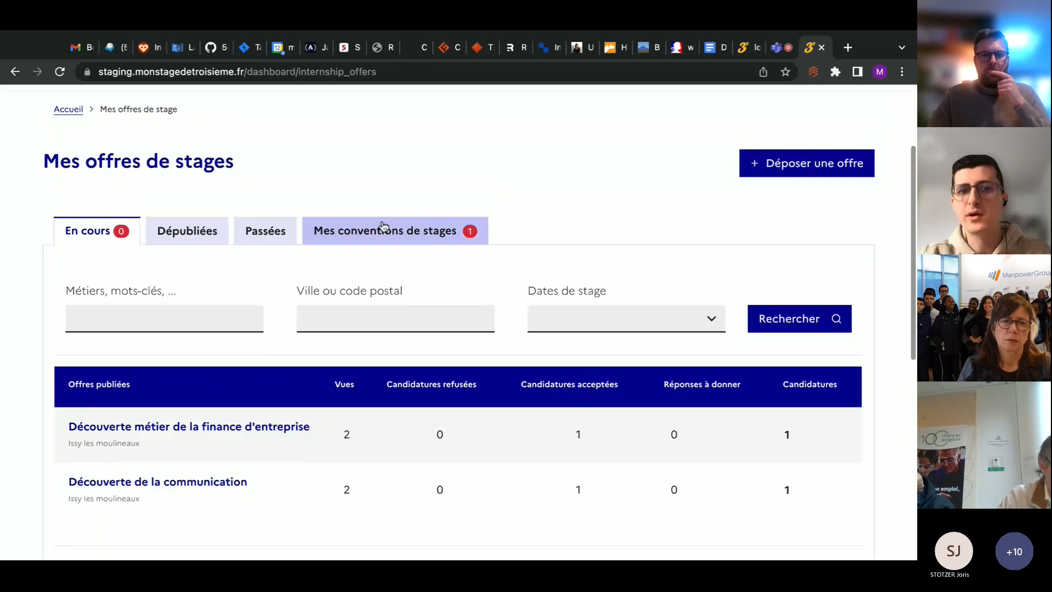
pyautogui.click(312, 234)
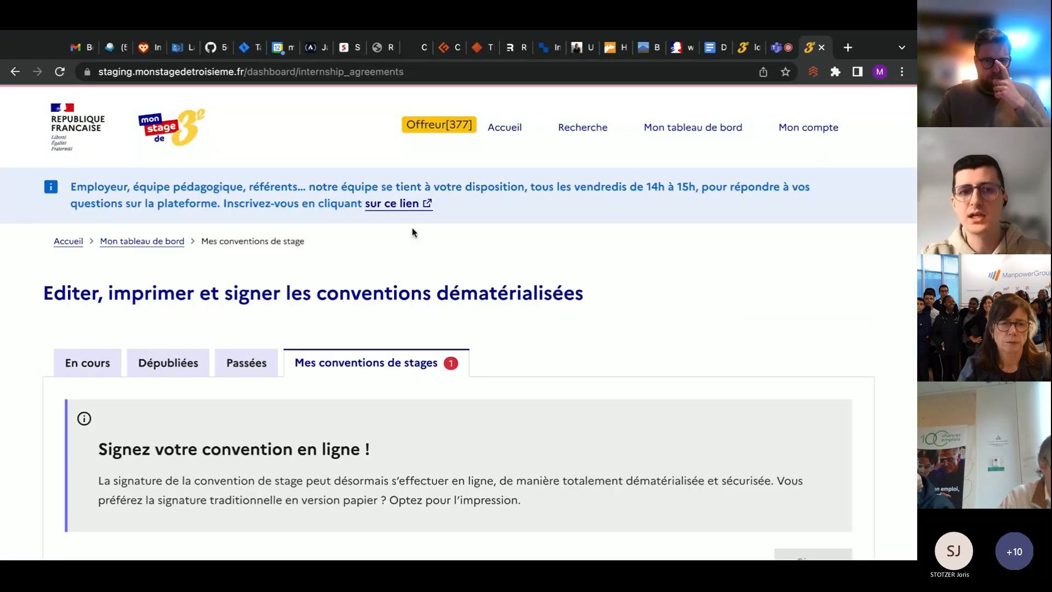
pyautogui.scroll(-7, 531, 364)
pyautogui.scroll(1, 530, 363)
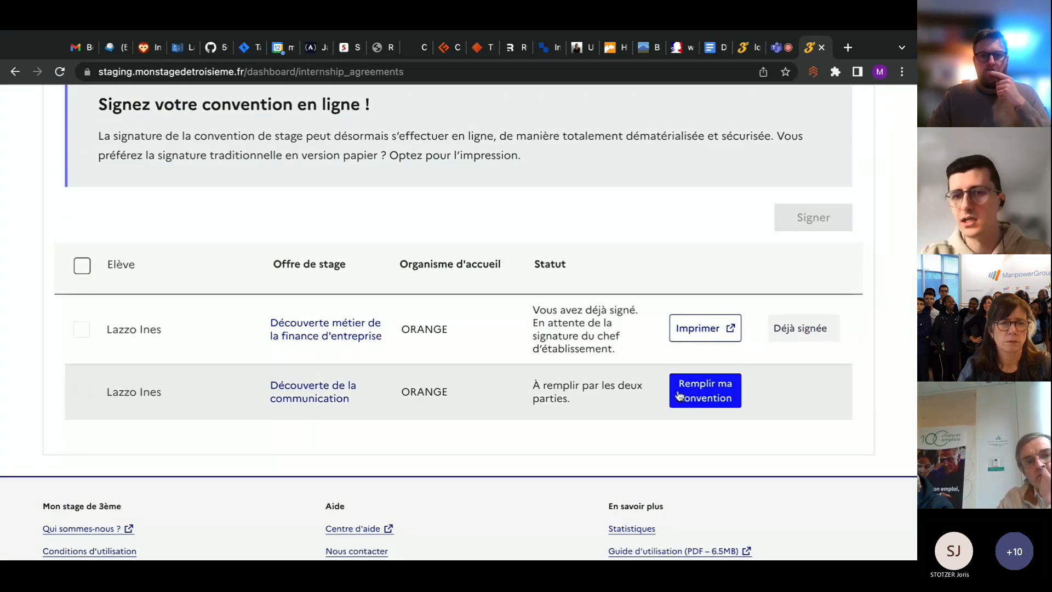
pyautogui.click(707, 398)
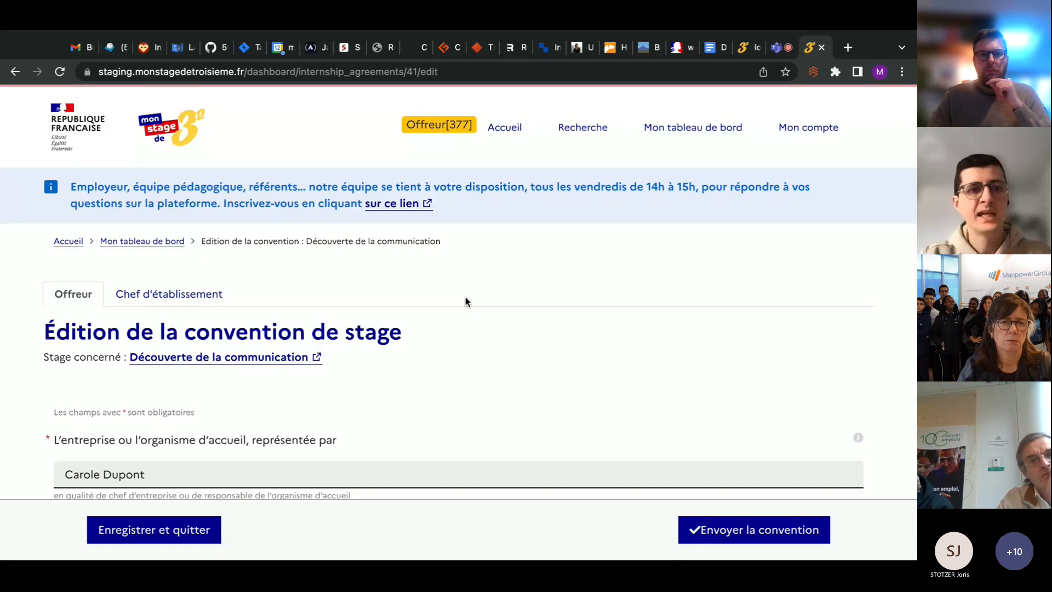
# Examine the agreement's Chef d'établissement section, including the school, referring teacher and student fields
pyautogui.scroll(1, 465, 302)
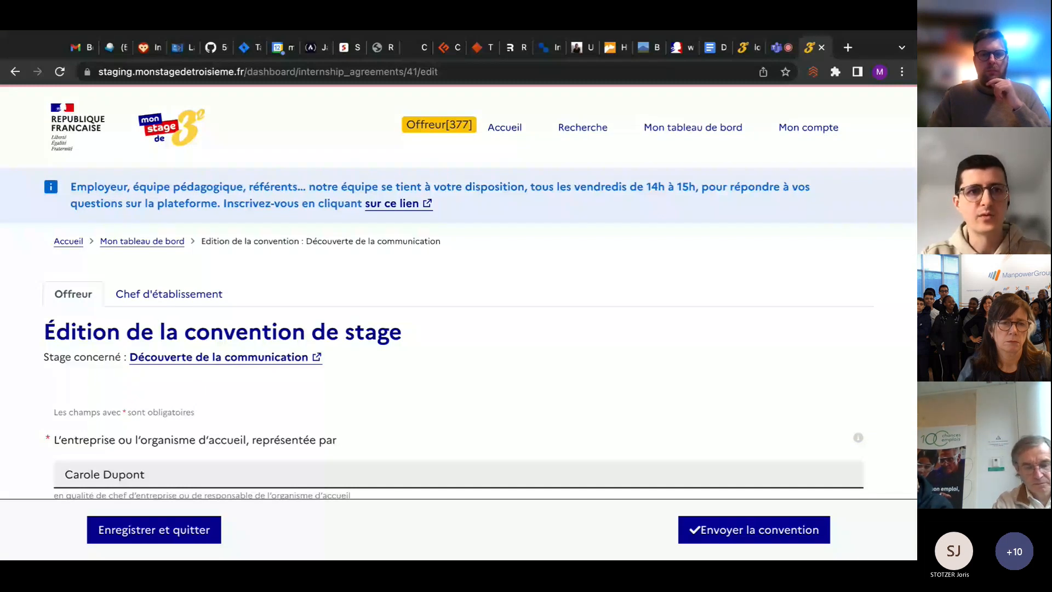
pyautogui.scroll(-3, 93, 168)
pyautogui.scroll(1, 93, 168)
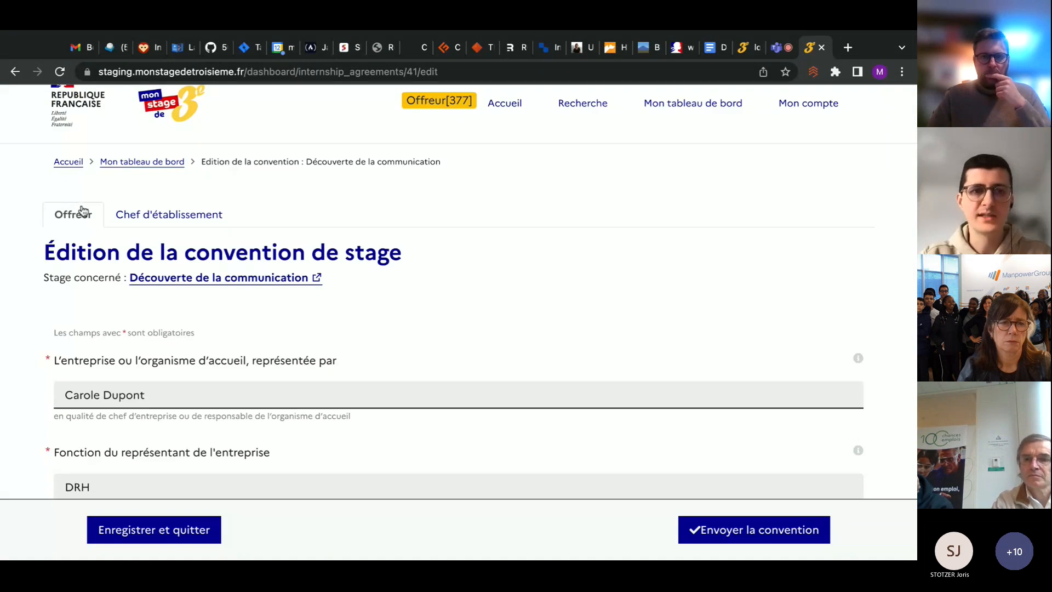
pyautogui.click(187, 218)
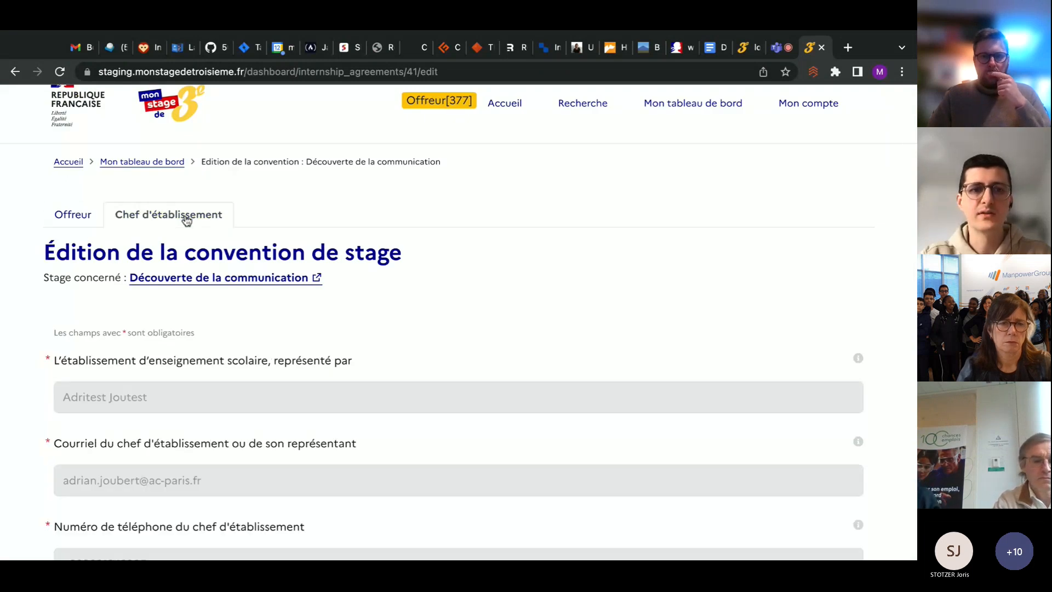
pyautogui.scroll(-1, 288, 331)
pyautogui.scroll(-15, 289, 333)
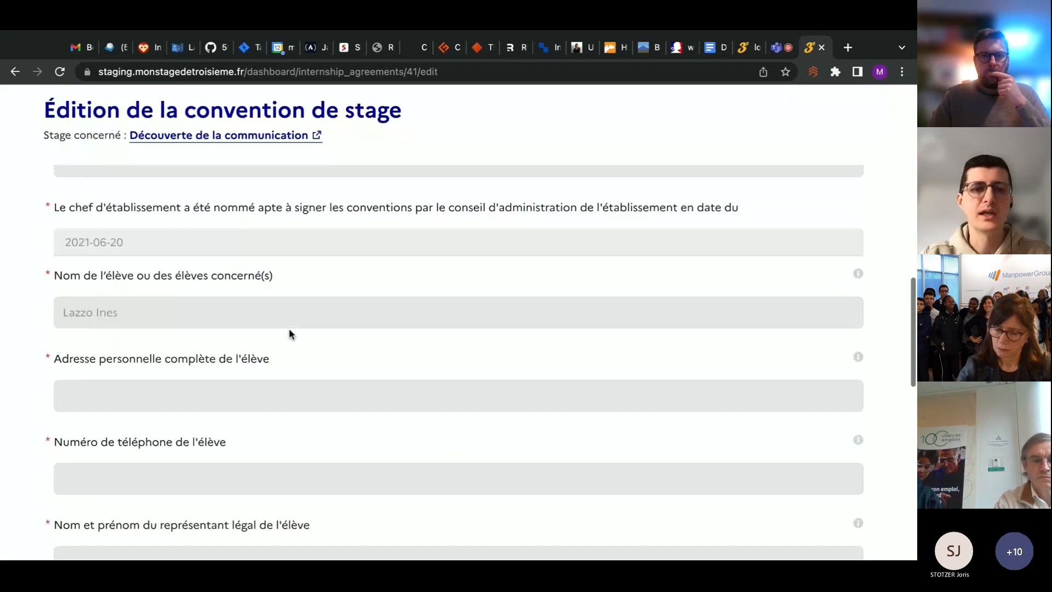
pyautogui.scroll(15, 459, 323)
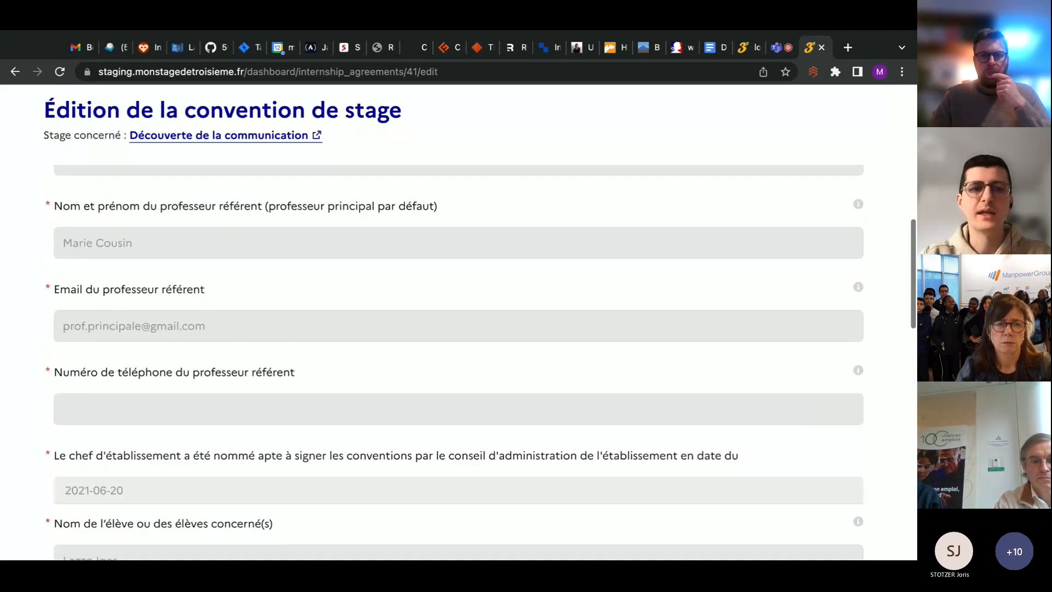
pyautogui.scroll(5, 458, 323)
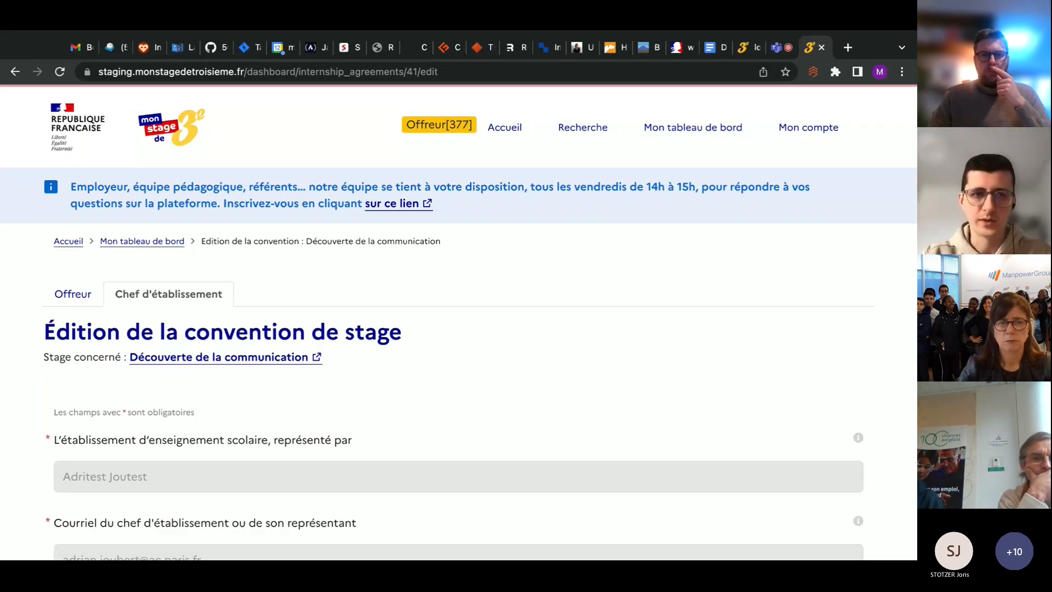
# Examine the agreement's Offreur section, including the company representative, SIRET, tutor, internship dates, daily hours and lunch break
pyautogui.click(58, 304)
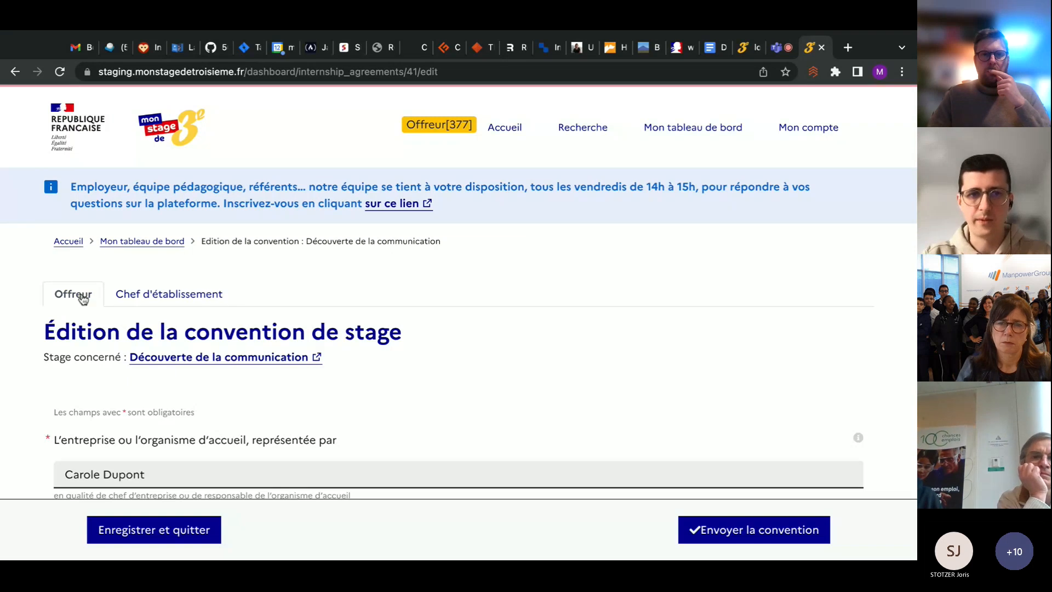
pyautogui.scroll(-2, 232, 262)
pyautogui.scroll(-2, 232, 262)
pyautogui.scroll(-2, 232, 262)
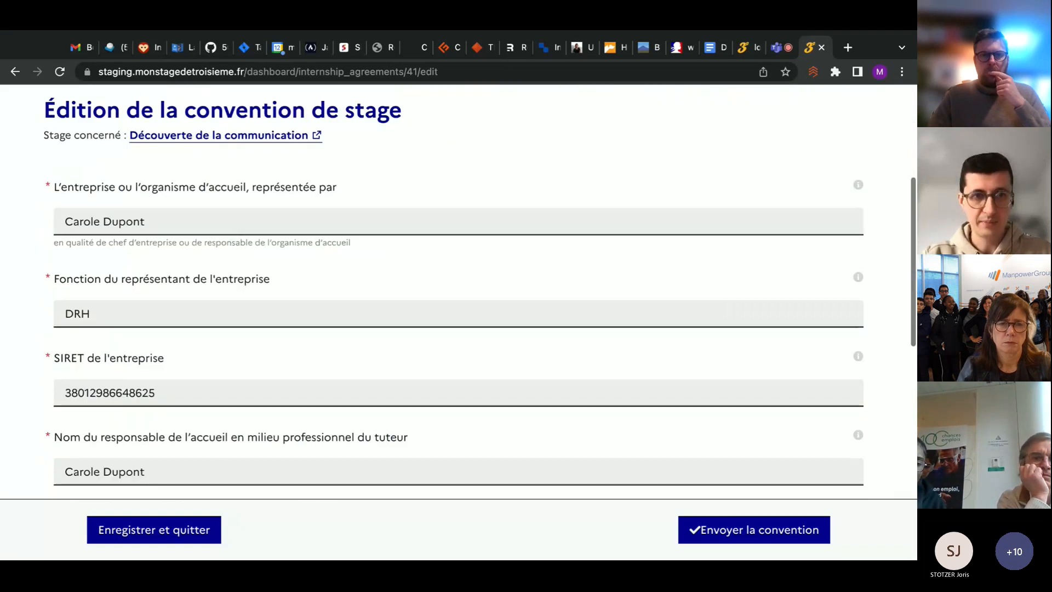
pyautogui.scroll(-7, 458, 291)
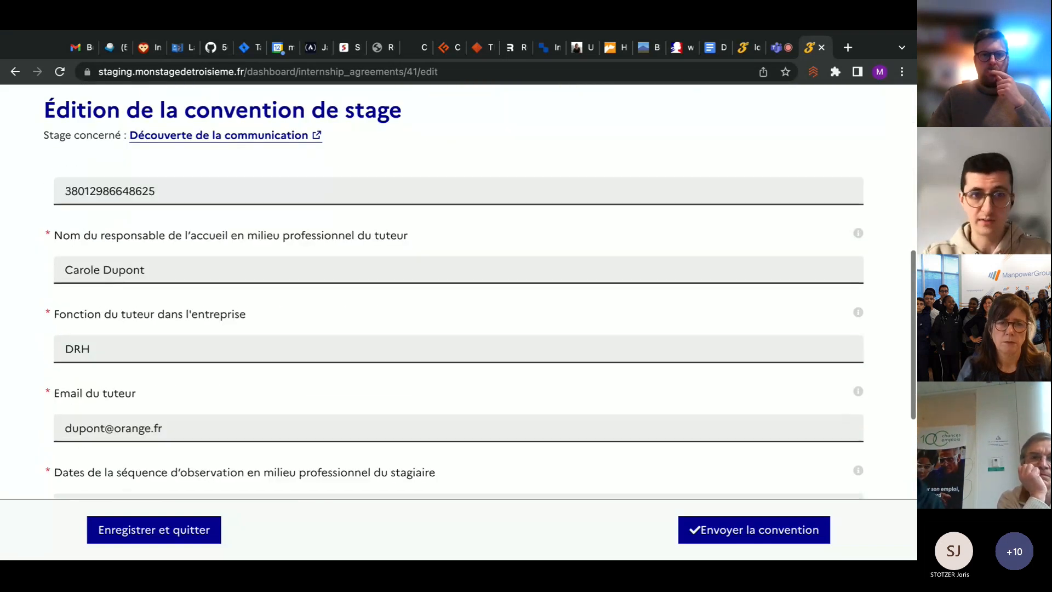
pyautogui.scroll(-1, 511, 339)
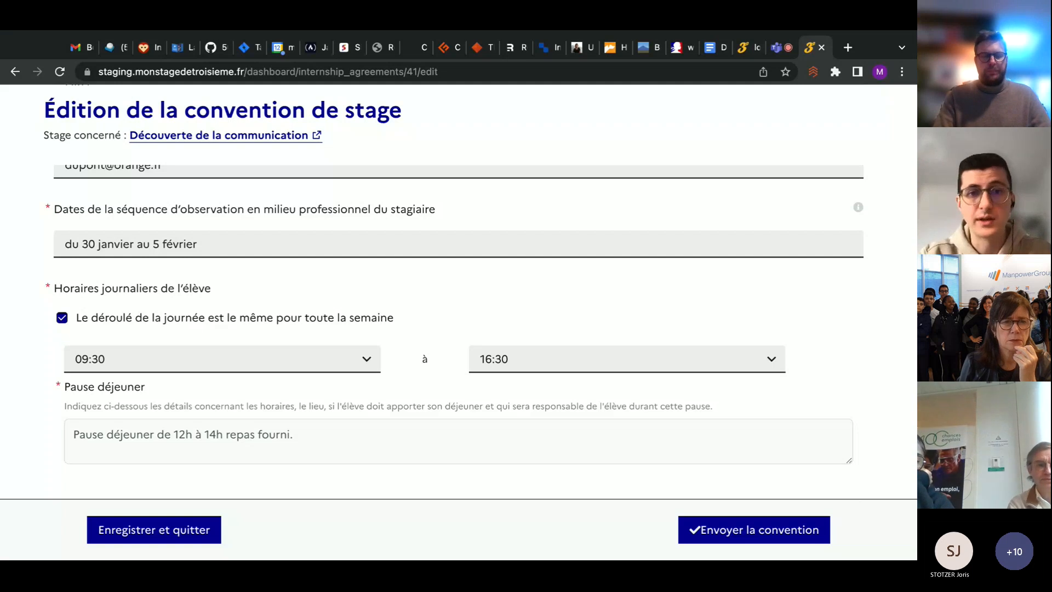
pyautogui.scroll(-1, 422, 277)
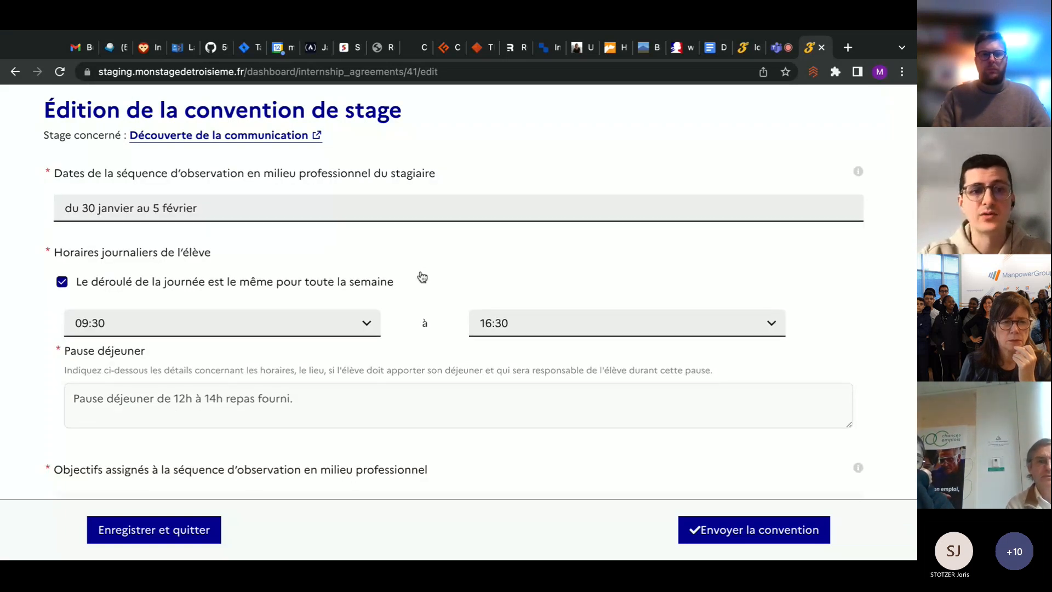
pyautogui.scroll(-3, 422, 277)
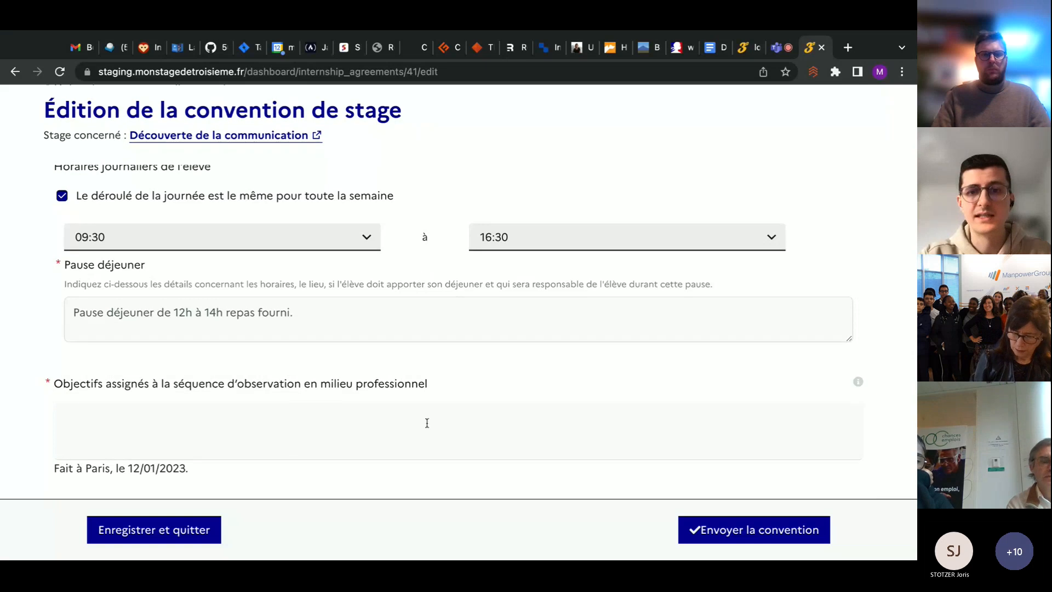
# Enter "Découverte du métier" as the objectives assigned to the professional observation sequence
pyautogui.click(340, 434)
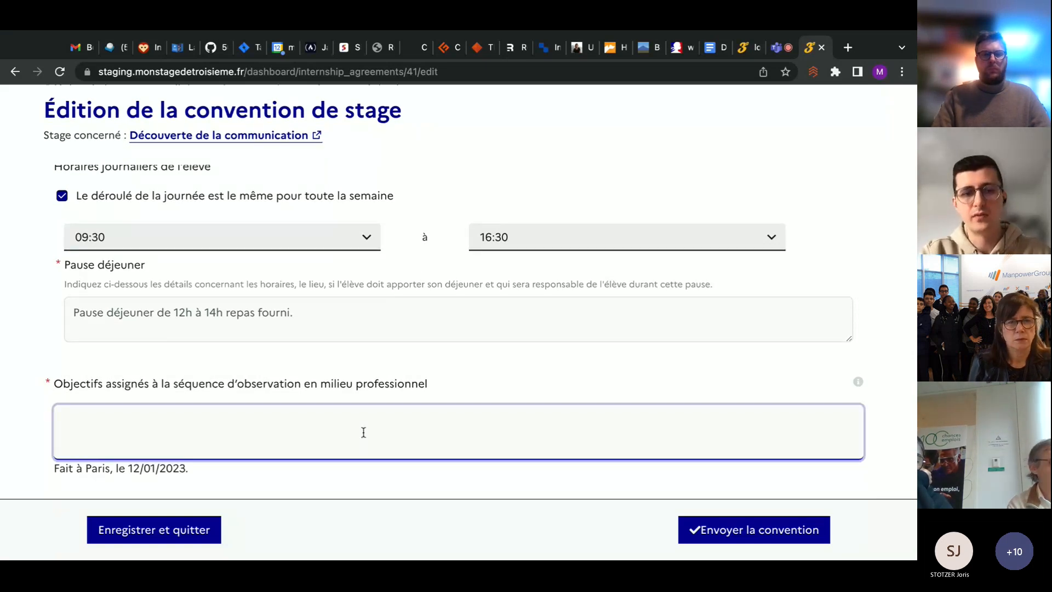
pyautogui.write('Déco')
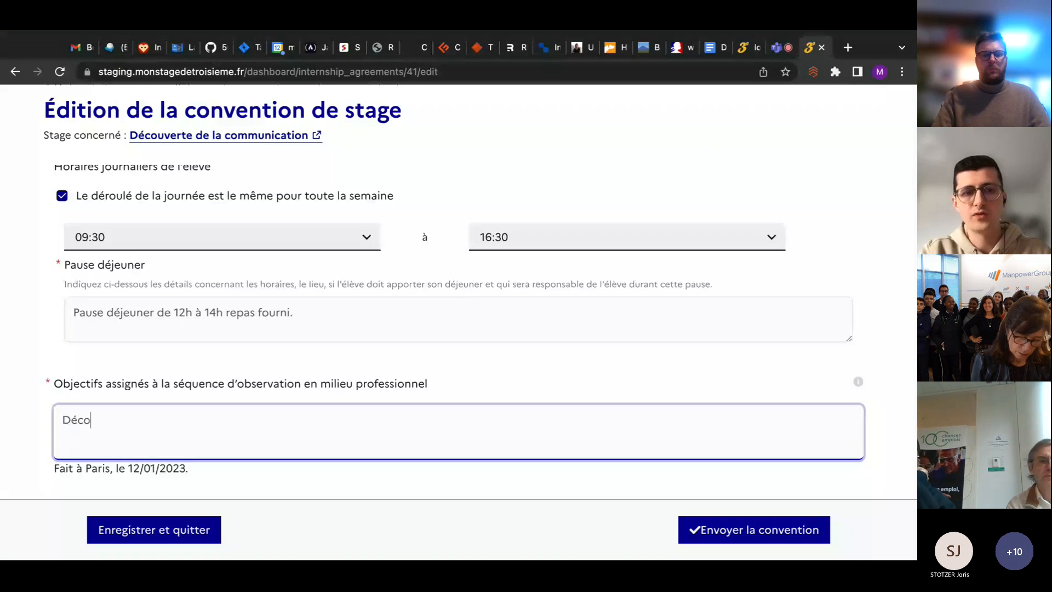
pyautogui.write('uverte')
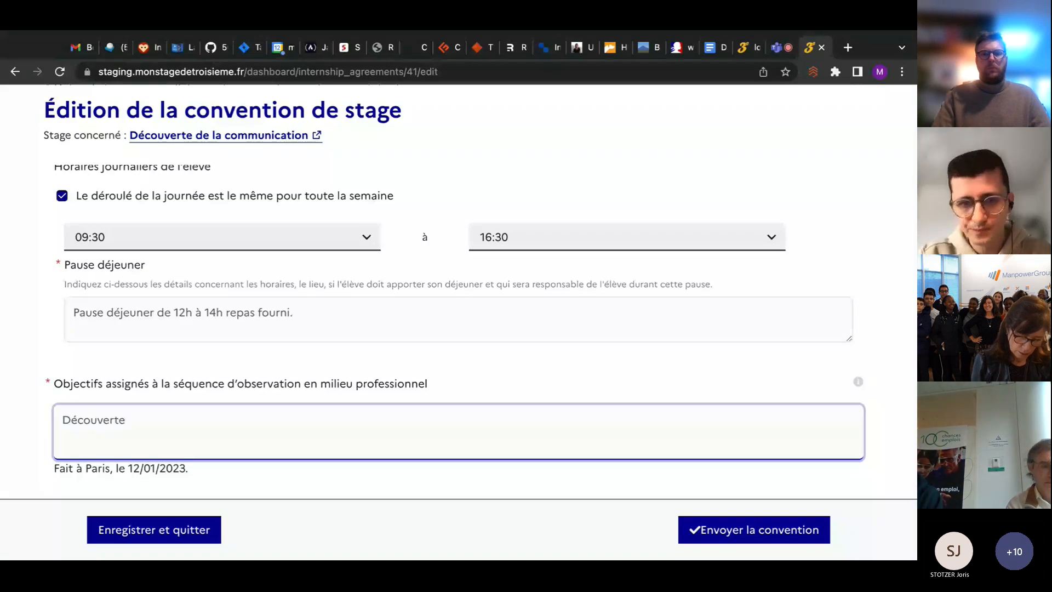
pyautogui.write(' du méti')
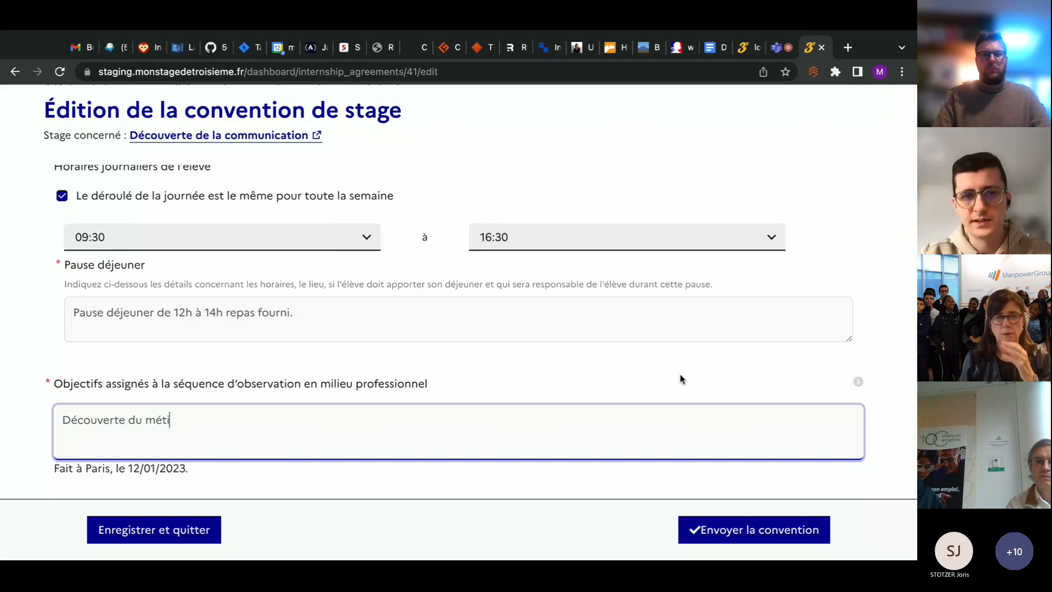
pyautogui.write('er')
pyautogui.click(889, 383)
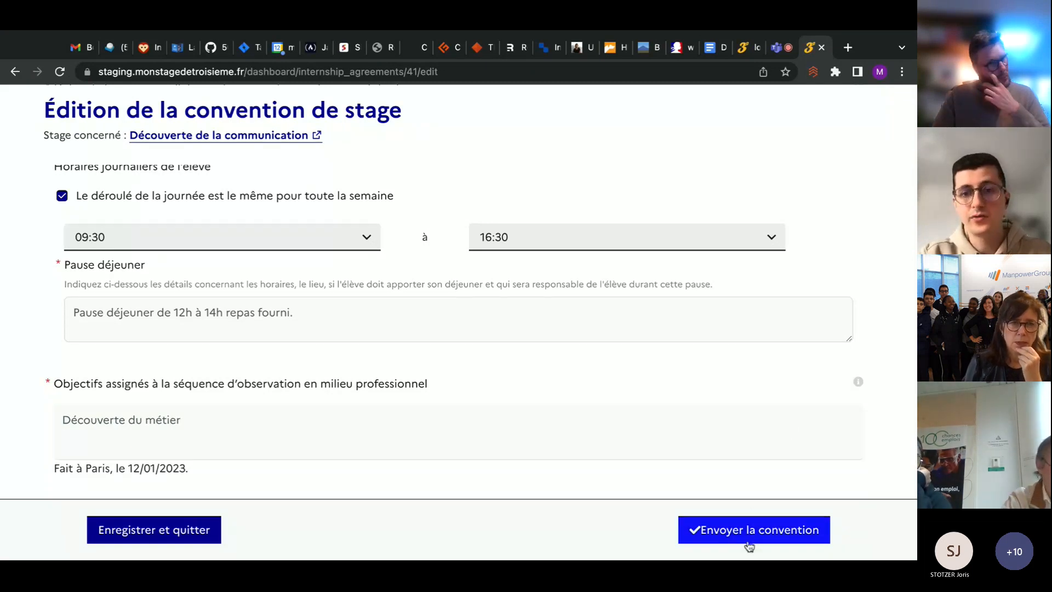
# Send the completed agreement to the school head with confirmation and check its status in the agreements list
pyautogui.click(765, 527)
pyautogui.click(567, 324)
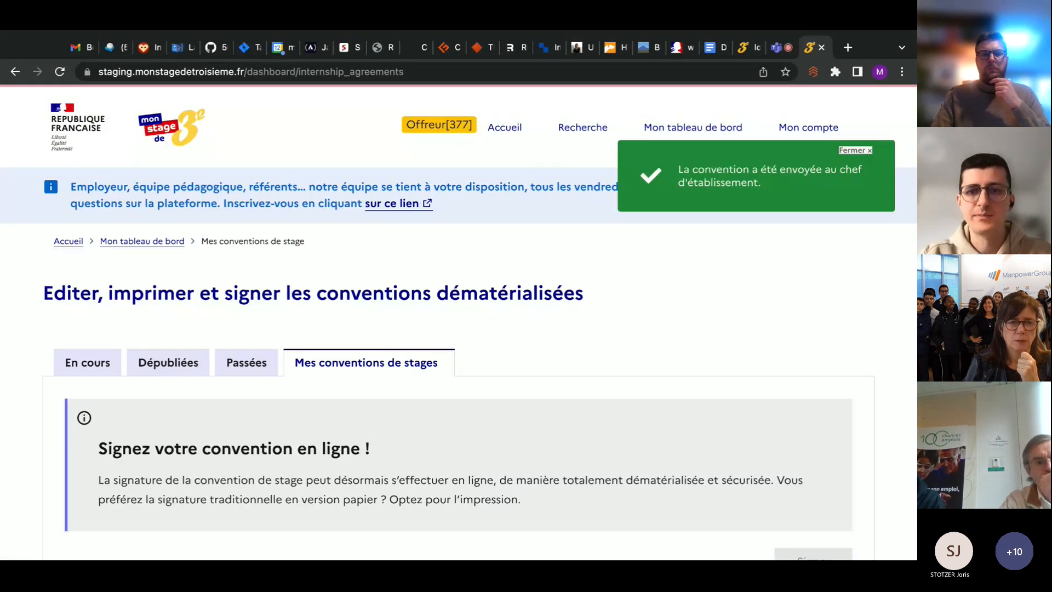
pyautogui.scroll(-4, 657, 331)
pyautogui.scroll(-1, 658, 331)
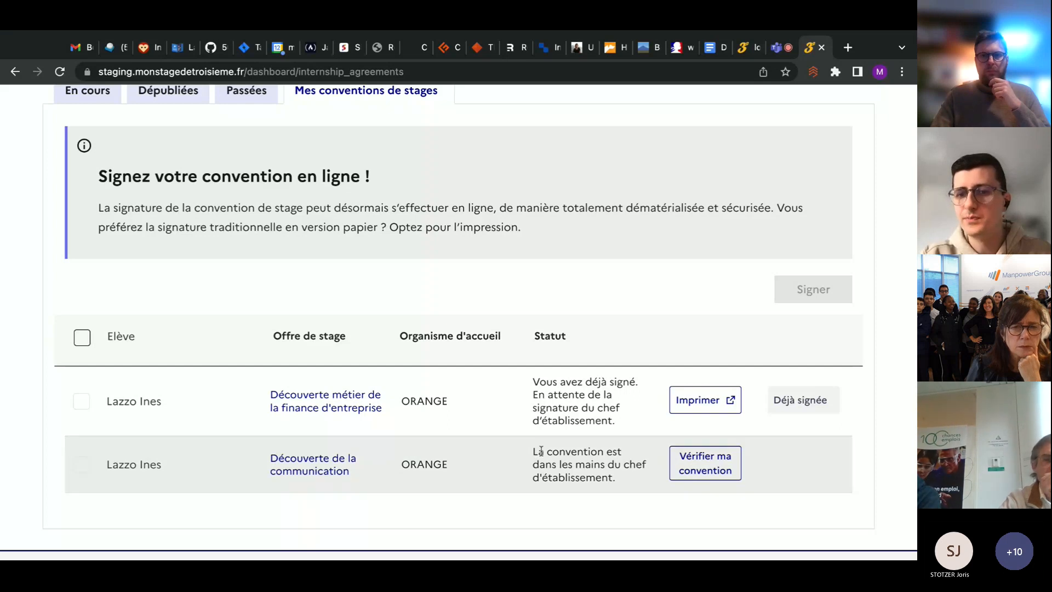
pyautogui.scroll(-1, 759, 515)
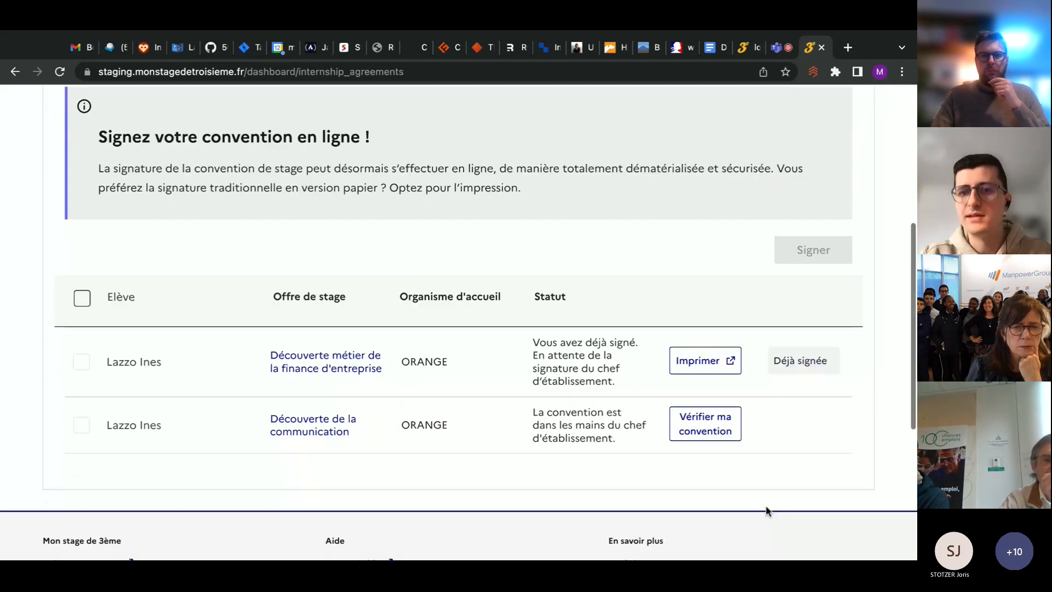
# Check the sent Découverte de la communication agreement by reviewing its employer fields, and return to the agreements list
pyautogui.click(712, 431)
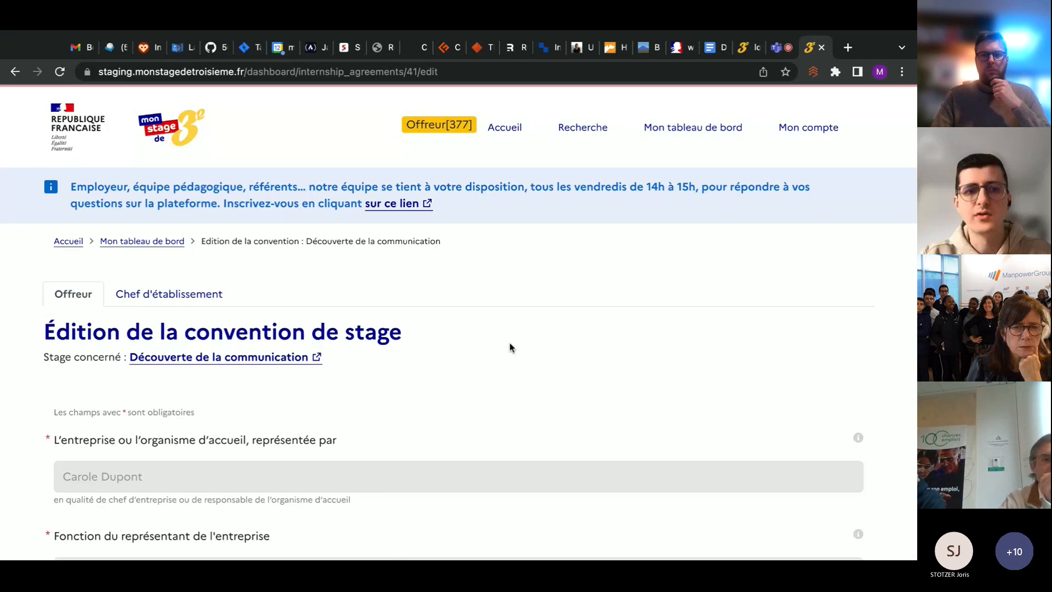
pyautogui.scroll(-4, 509, 347)
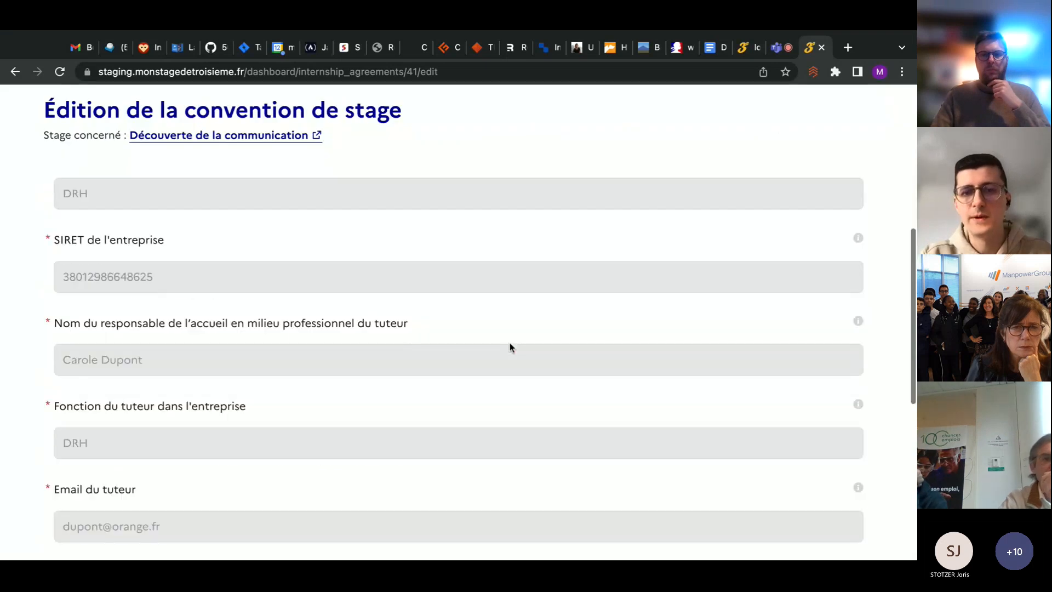
pyautogui.scroll(-8, 510, 347)
pyautogui.scroll(1, 524, 270)
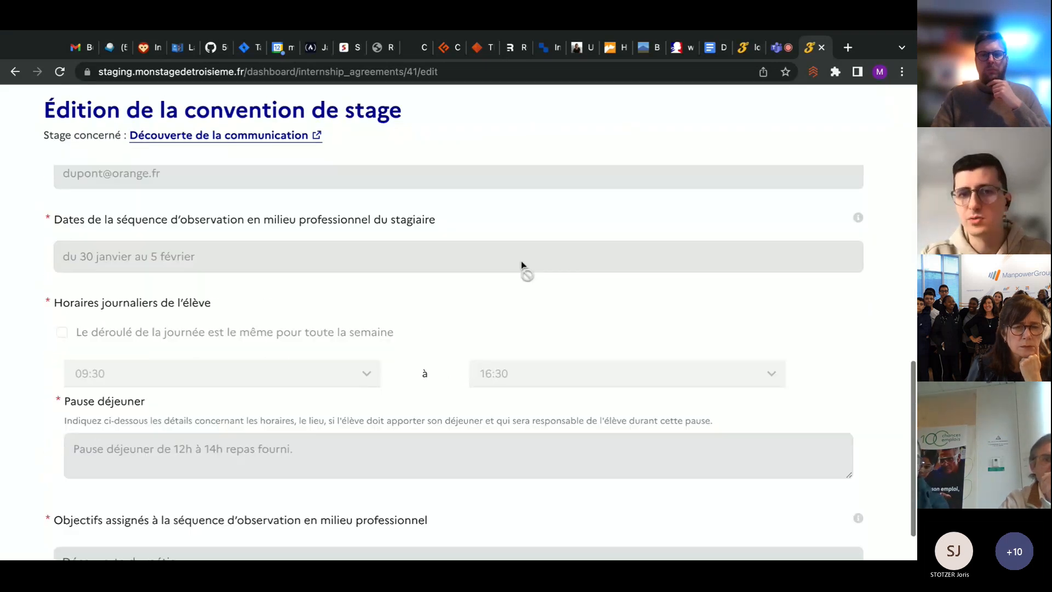
pyautogui.scroll(-2, 524, 270)
pyautogui.scroll(7, 523, 270)
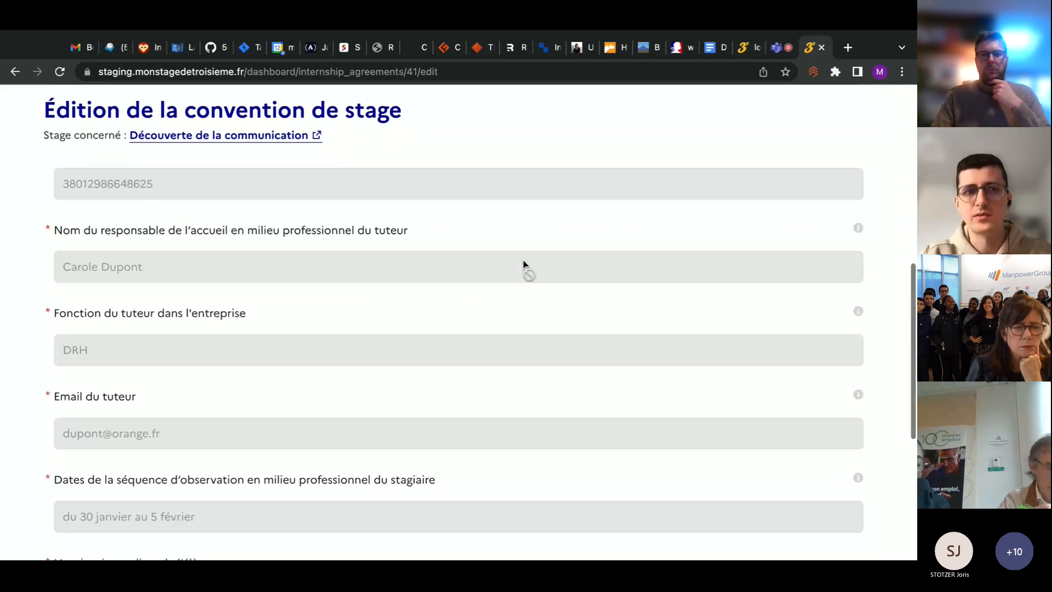
pyautogui.scroll(10, 523, 265)
pyautogui.click(15, 71)
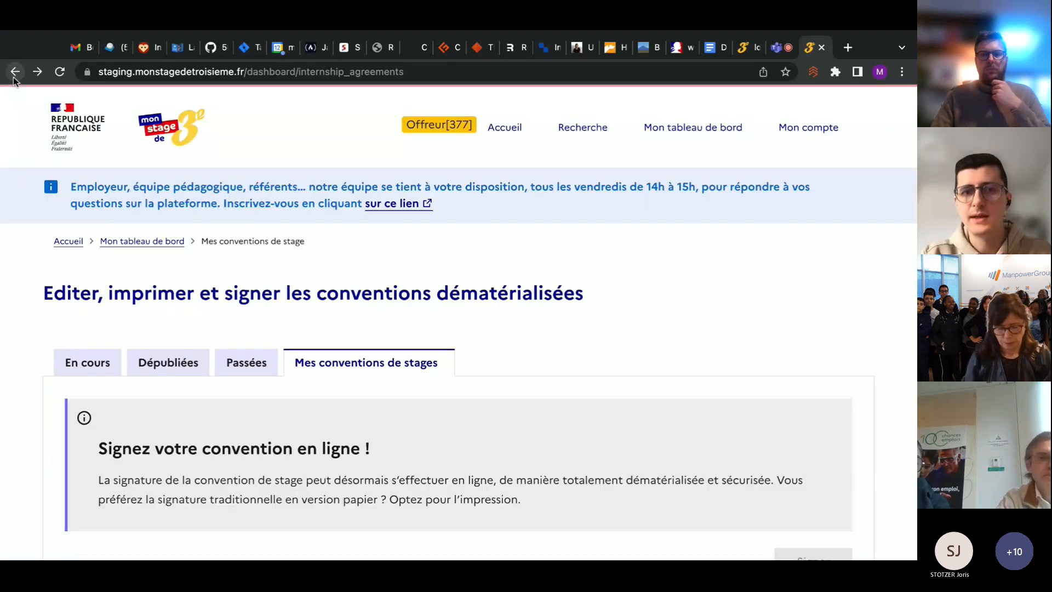
pyautogui.scroll(-7, 521, 338)
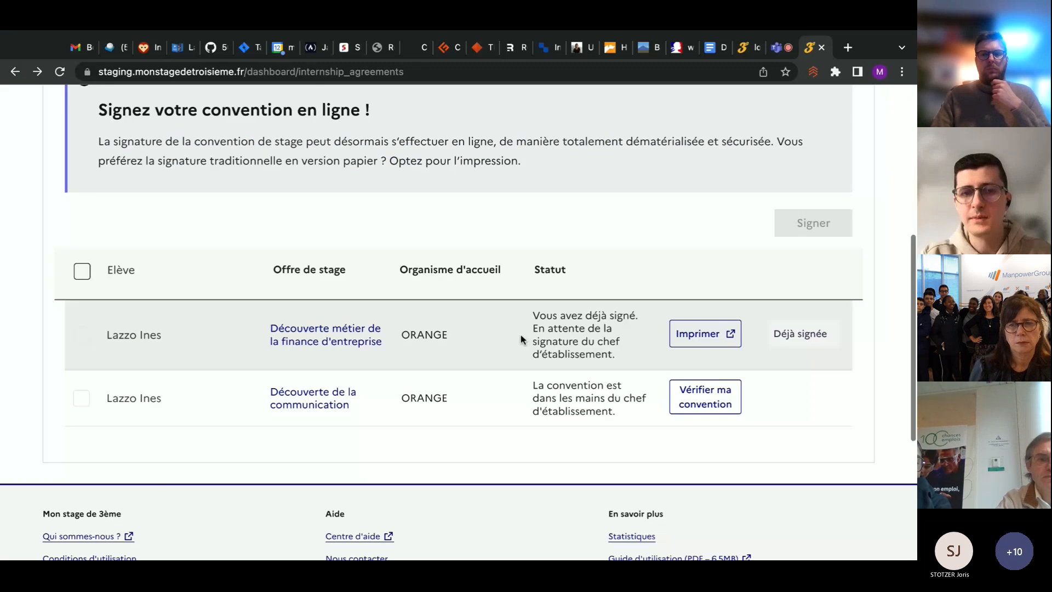
pyautogui.click(699, 404)
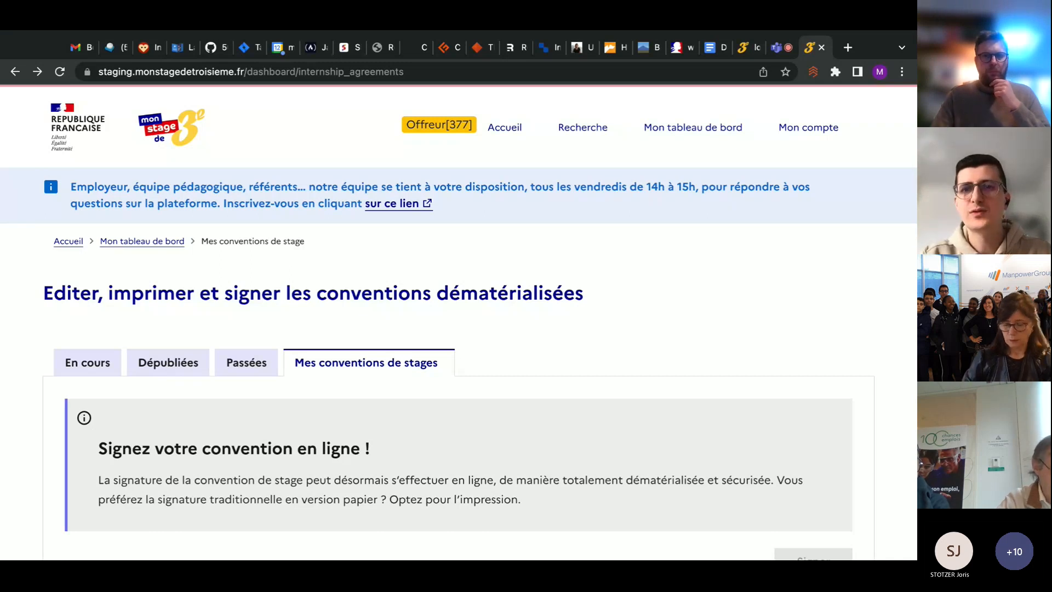
# Log out of the employer account and open the sign-in page
pyautogui.click(821, 132)
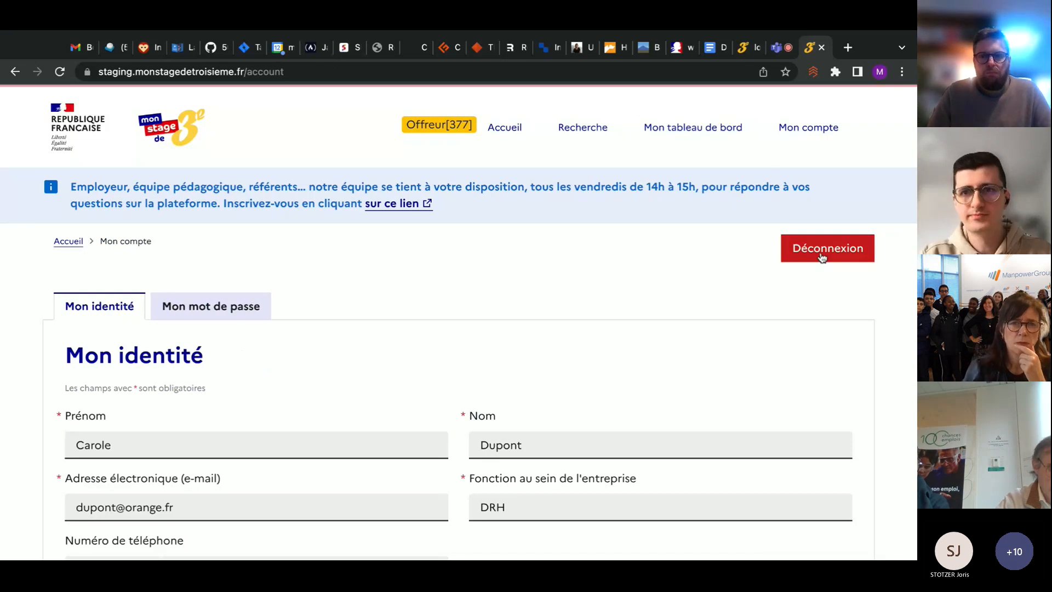
pyautogui.click(838, 256)
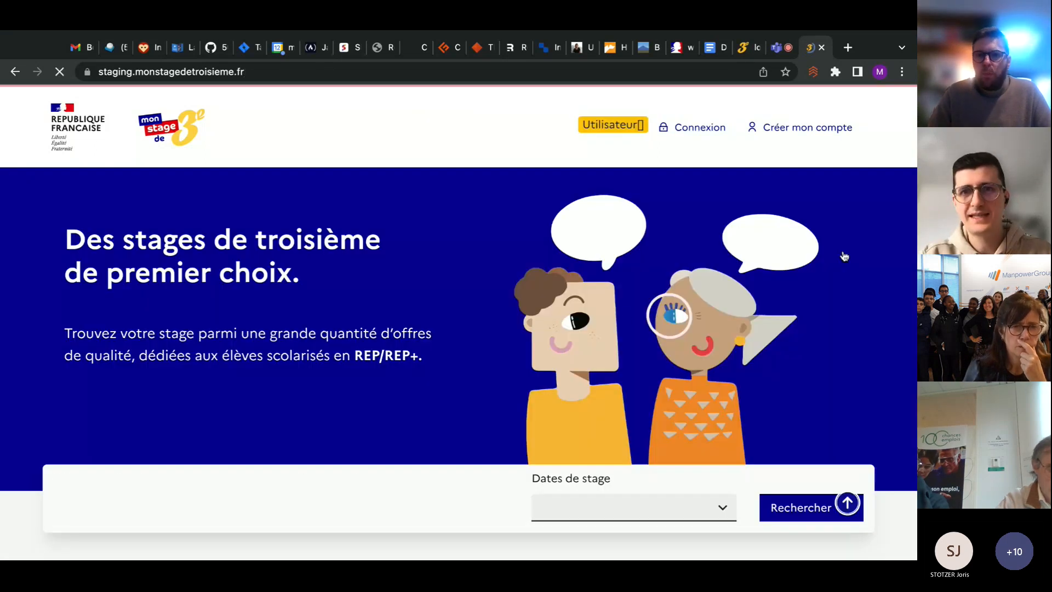
pyautogui.click(712, 132)
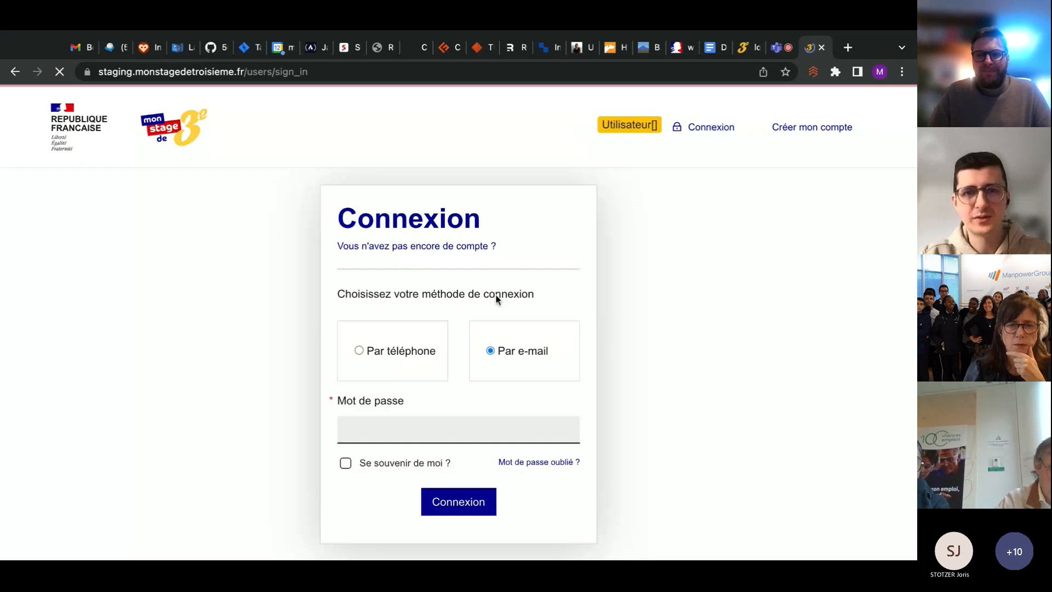
# Sign in by e-mail as the school head, entering the account's e-mail address and password
pyautogui.scroll(-2, 493, 296)
pyautogui.click(431, 357)
pyautogui.write('adira')
pyautogui.press('BackSpace')
pyautogui.press('BackSpace')
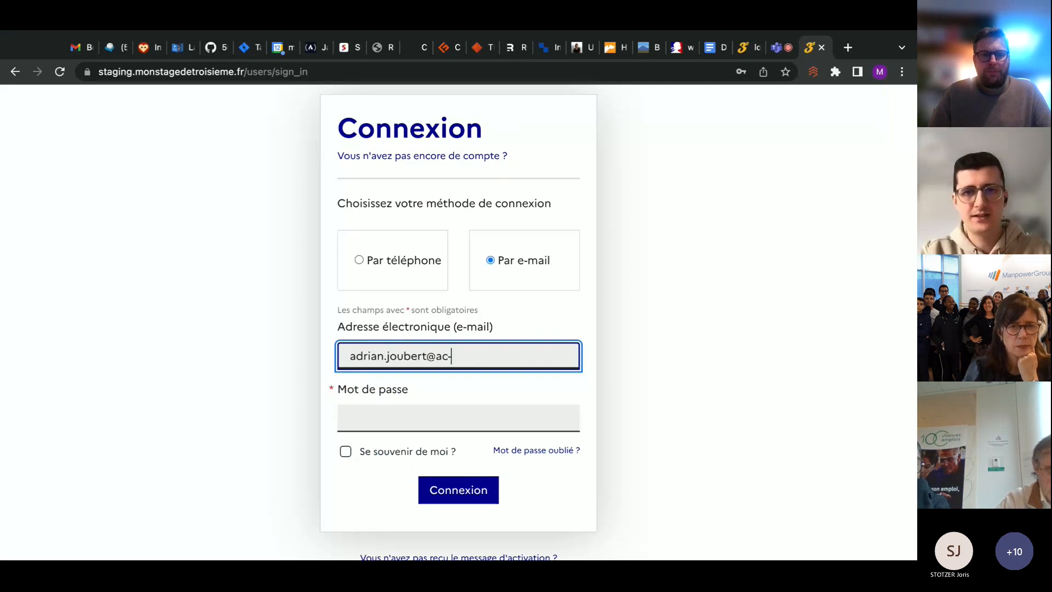
pyautogui.write('ris.f')
pyautogui.press('Tab')
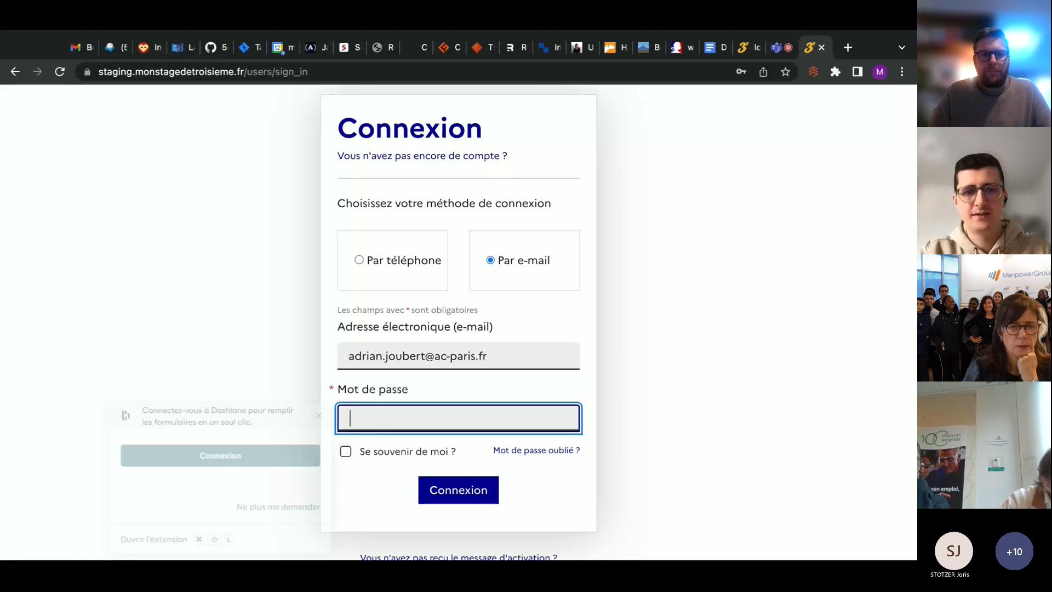
pyautogui.write('••••••')
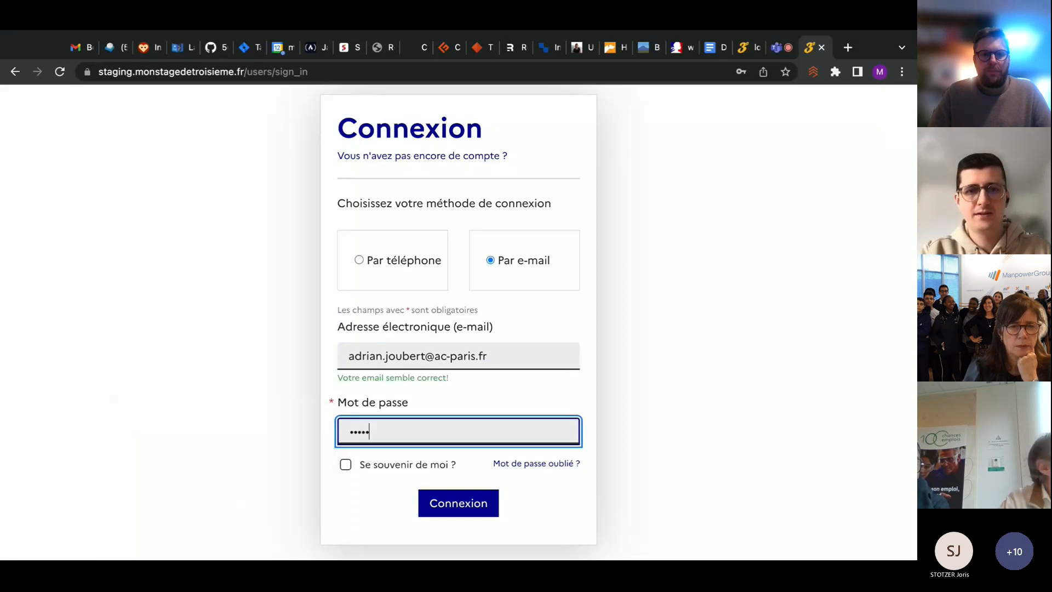
pyautogui.press('Return')
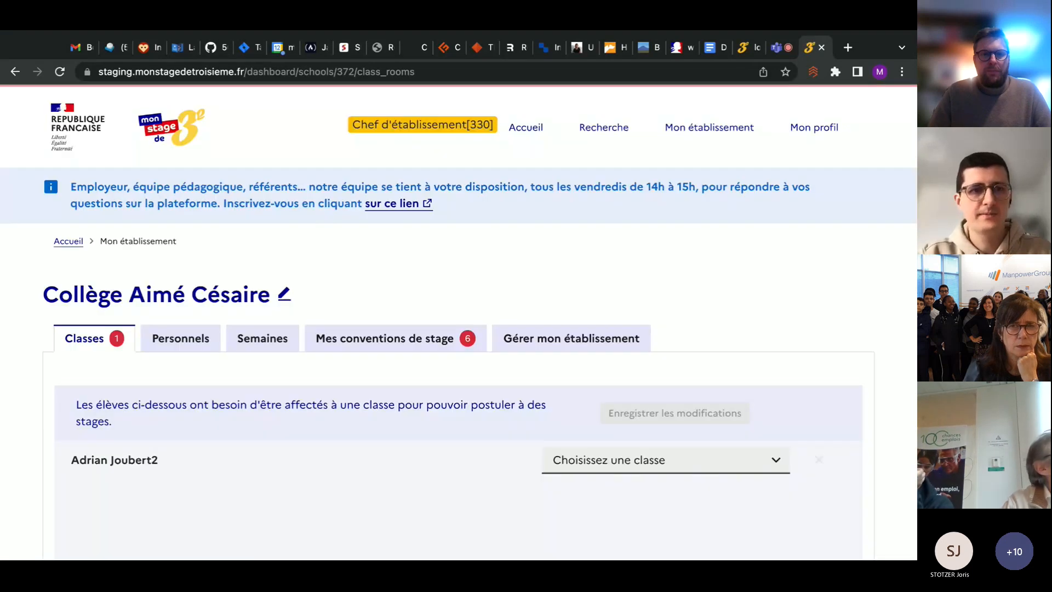
# From the school's internship agreements, open ORANGE's Découverte de la communication agreement to fill it in as school head
pyautogui.scroll(-3, 432, 164)
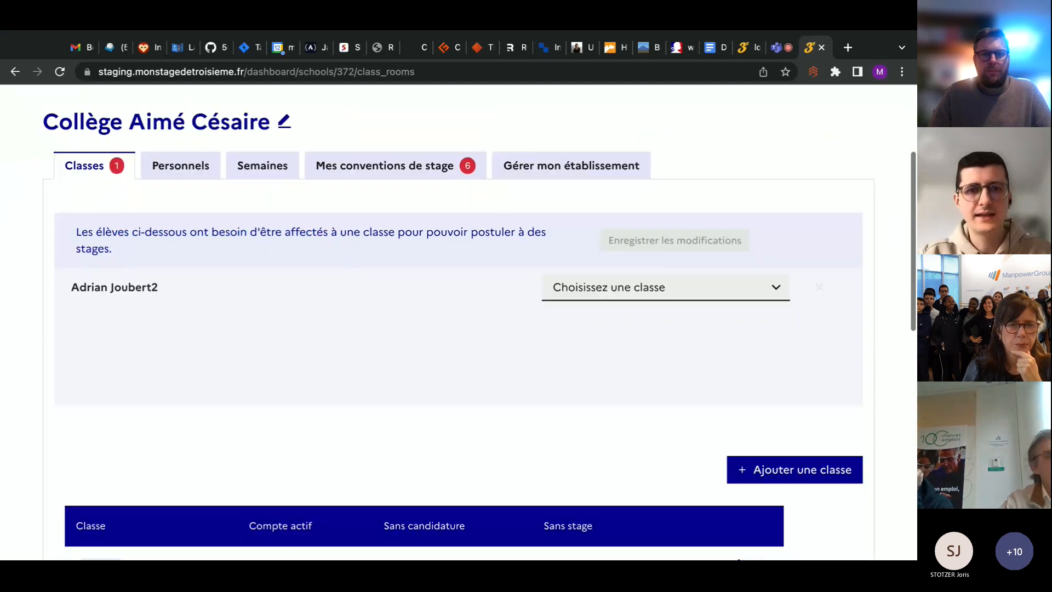
pyautogui.click(432, 164)
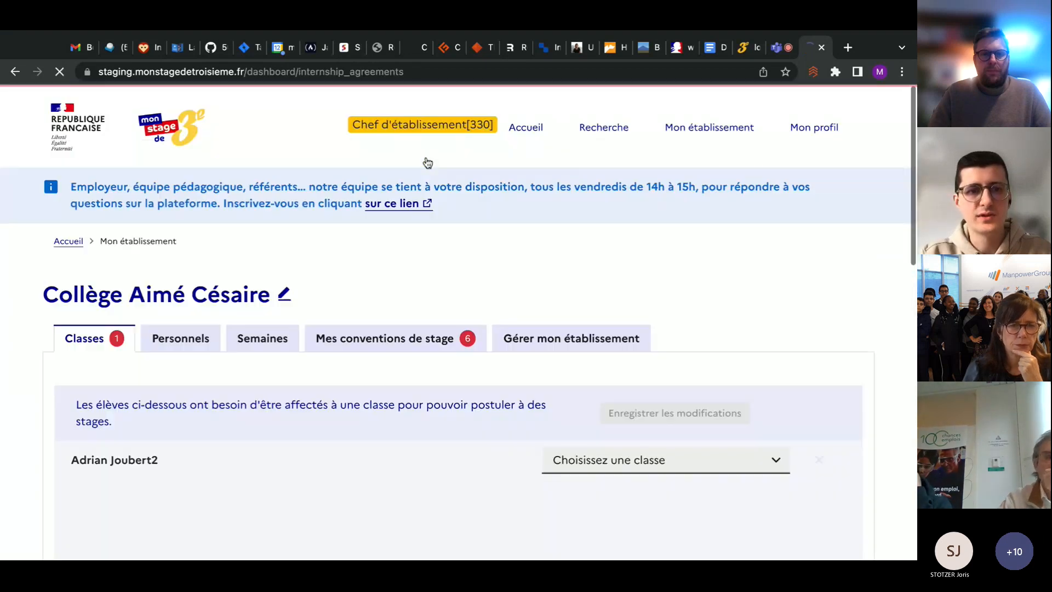
pyautogui.scroll(-6, 402, 284)
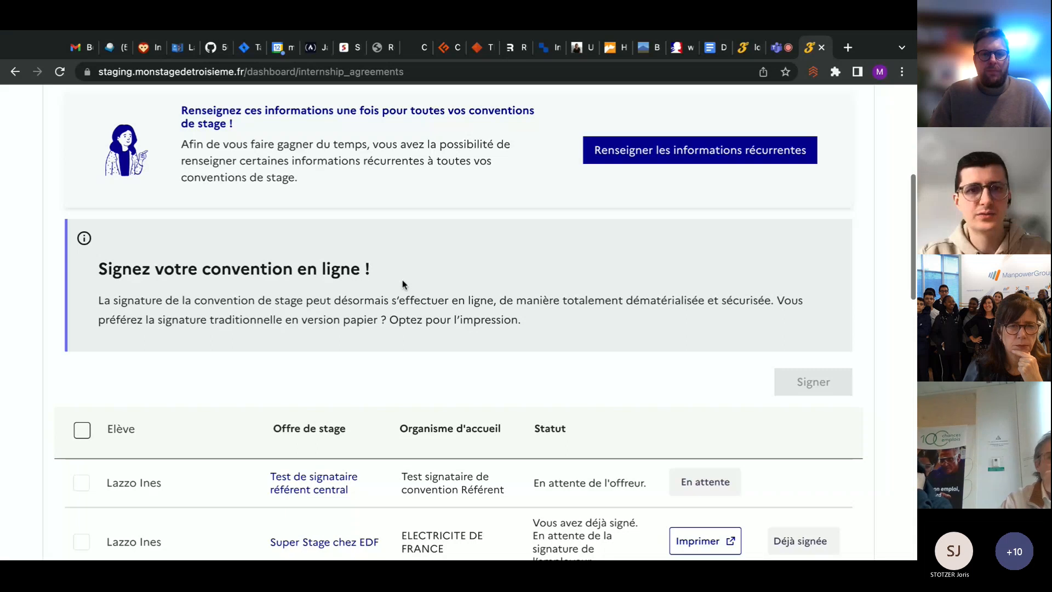
pyautogui.scroll(-5, 403, 280)
pyautogui.scroll(-2, 402, 280)
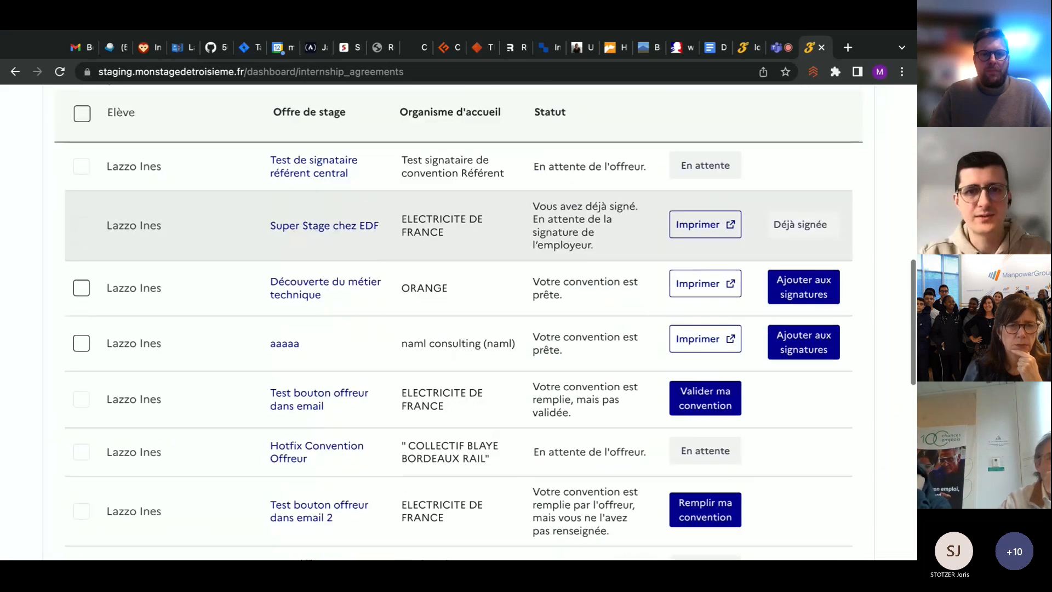
pyautogui.scroll(-5, 403, 235)
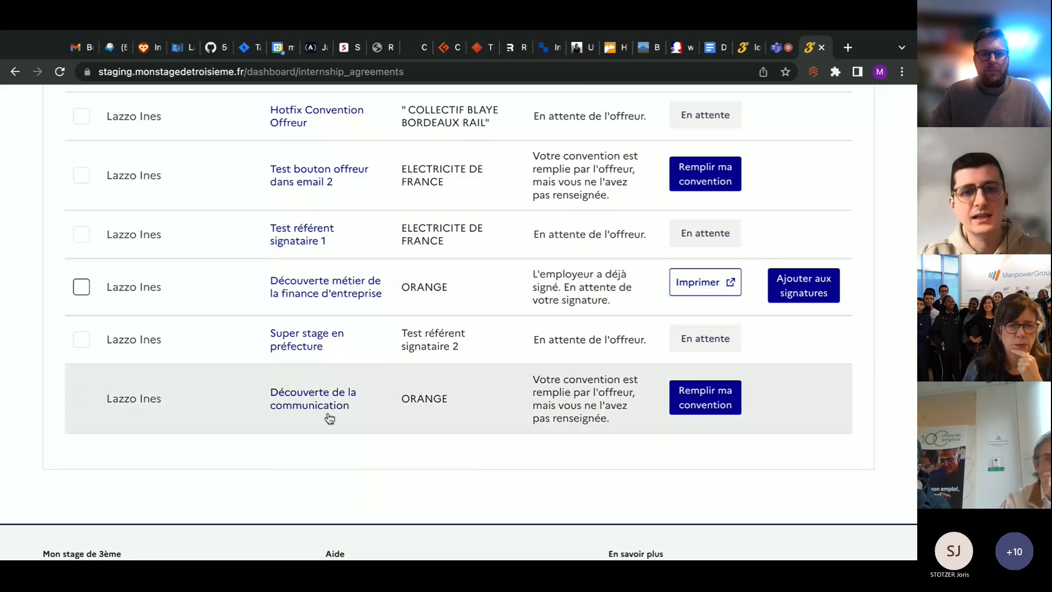
pyautogui.scroll(-1, 370, 402)
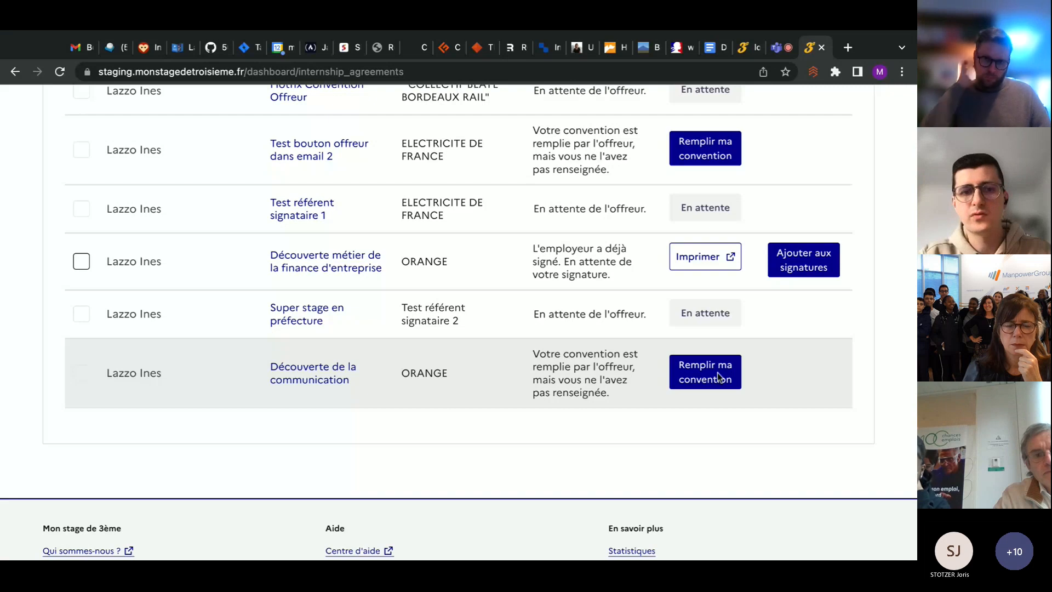
pyautogui.click(710, 390)
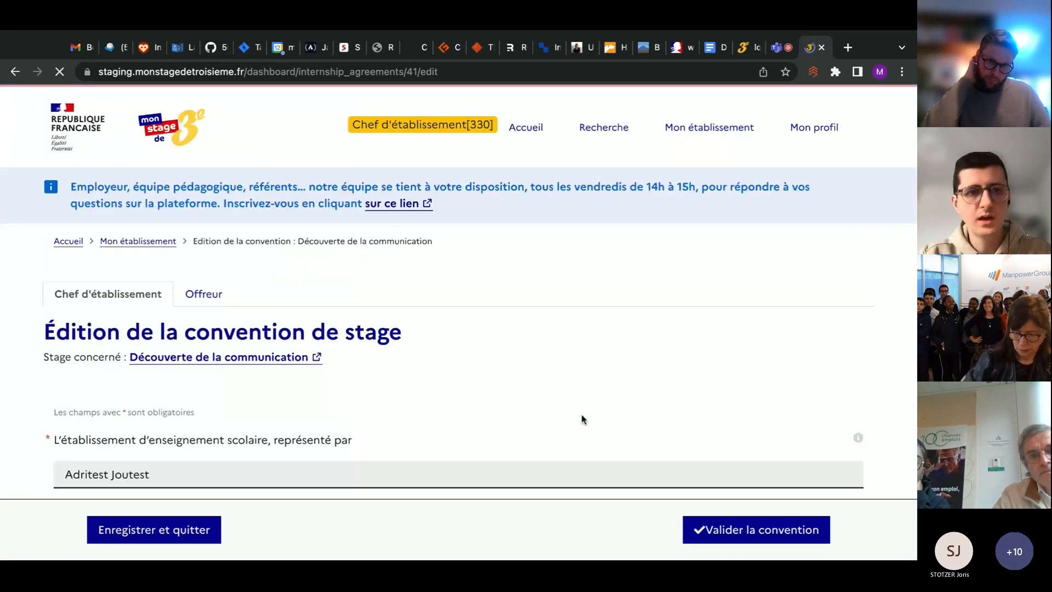
# In the school head's section of the internship agreement, enter the referent teacher's phone number
pyautogui.scroll(-2, 465, 306)
pyautogui.scroll(-4, 478, 232)
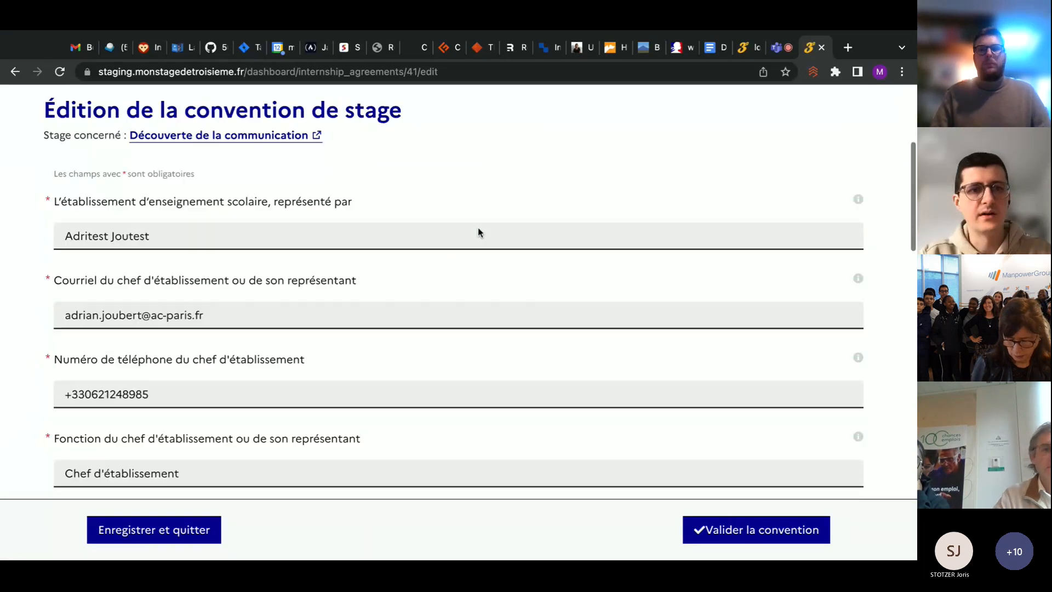
pyautogui.scroll(4, 478, 232)
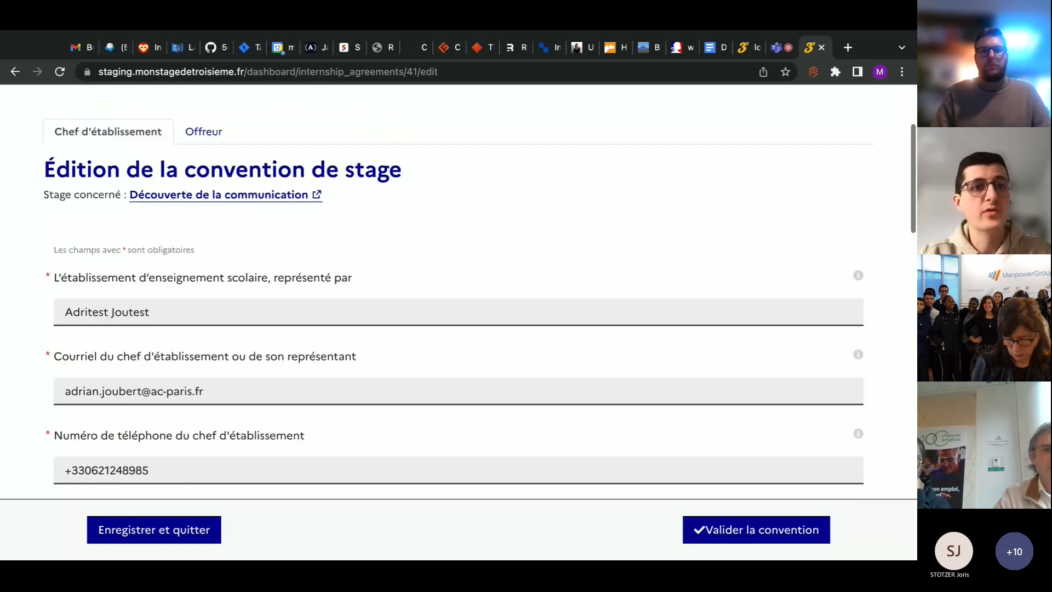
pyautogui.scroll(1, 171, 197)
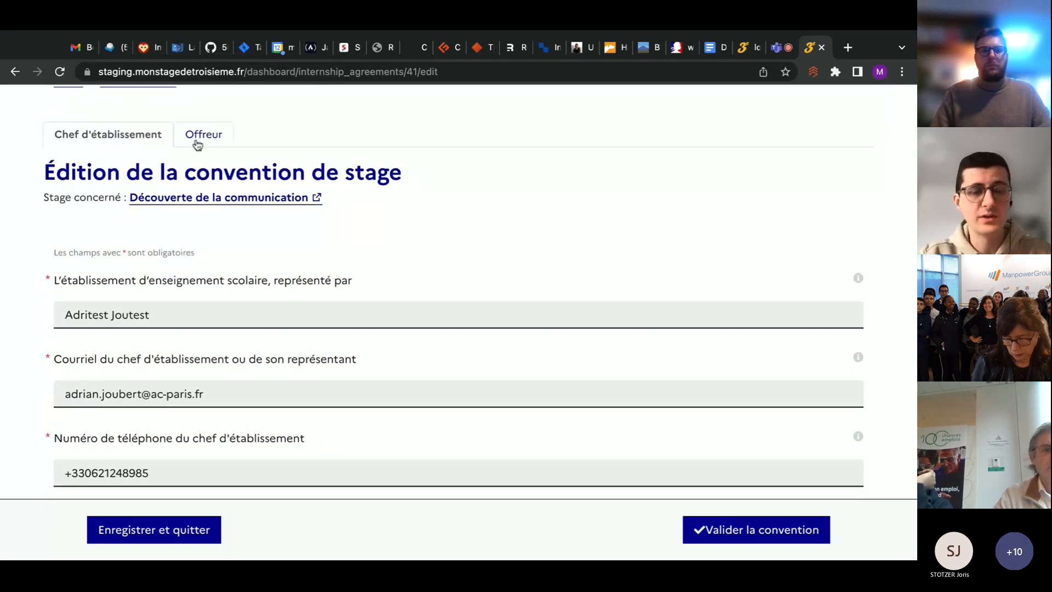
pyautogui.scroll(-5, 356, 303)
pyautogui.scroll(-3, 343, 318)
pyautogui.scroll(-1, 267, 274)
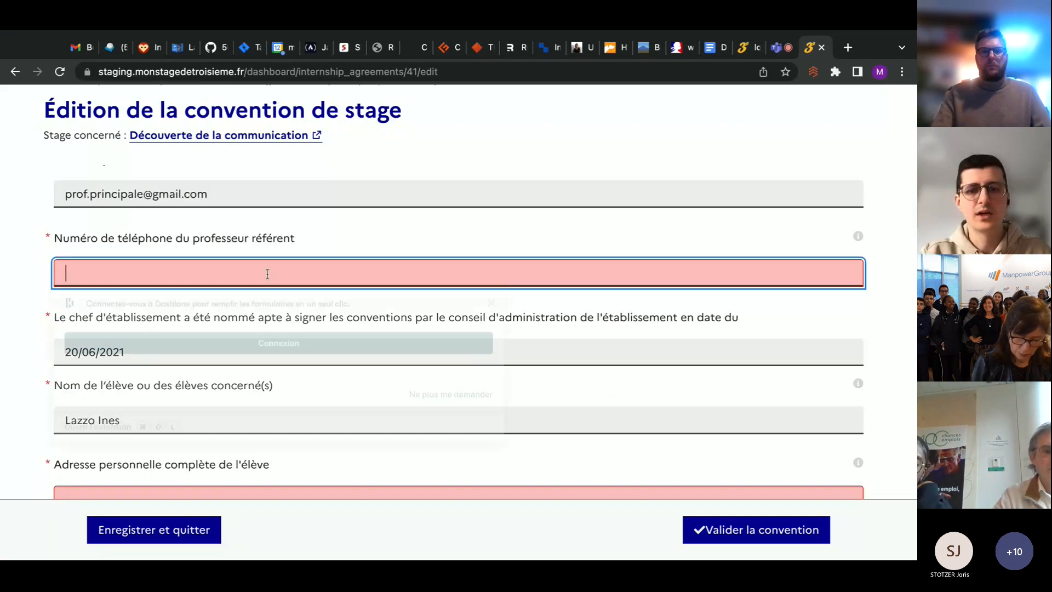
pyautogui.click(268, 272)
pyautogui.write('010203')
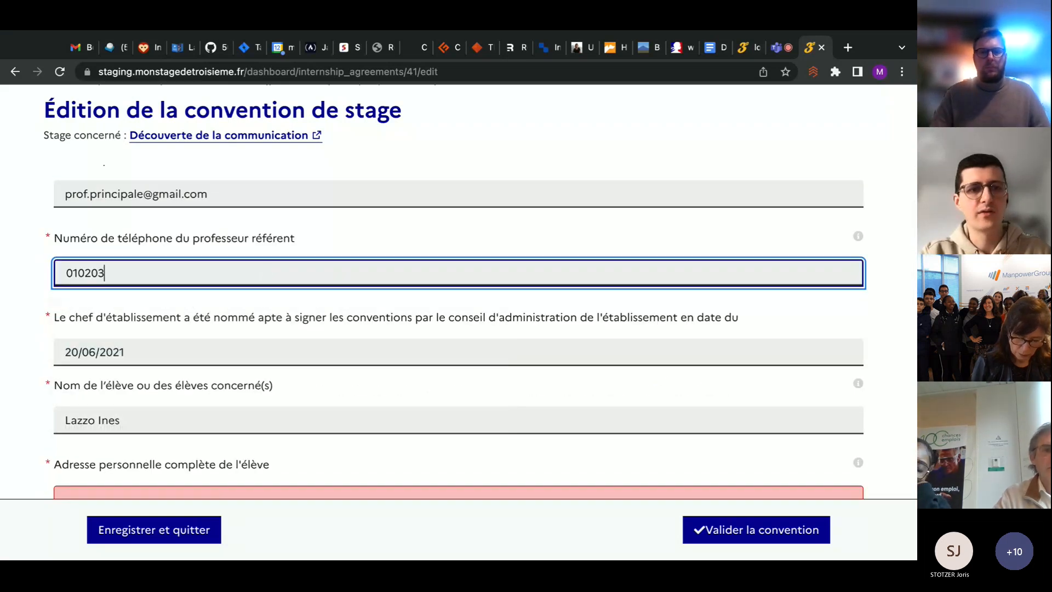
pyautogui.write('0405')
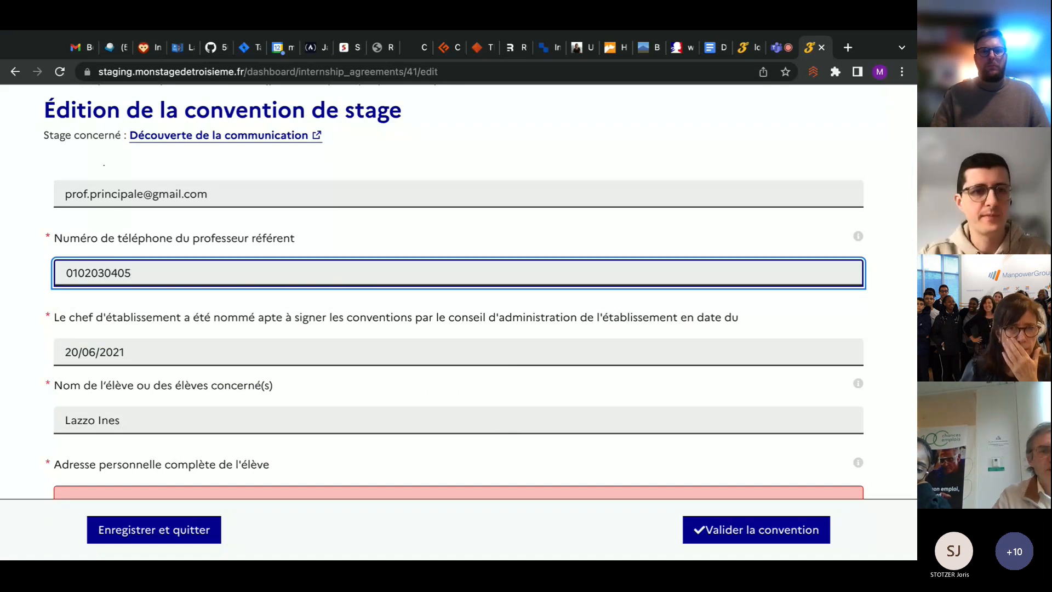
# Fill in the student's full home address, and reuse the referent teacher's phone number as the student's phone number
pyautogui.doubleClick(100, 263)
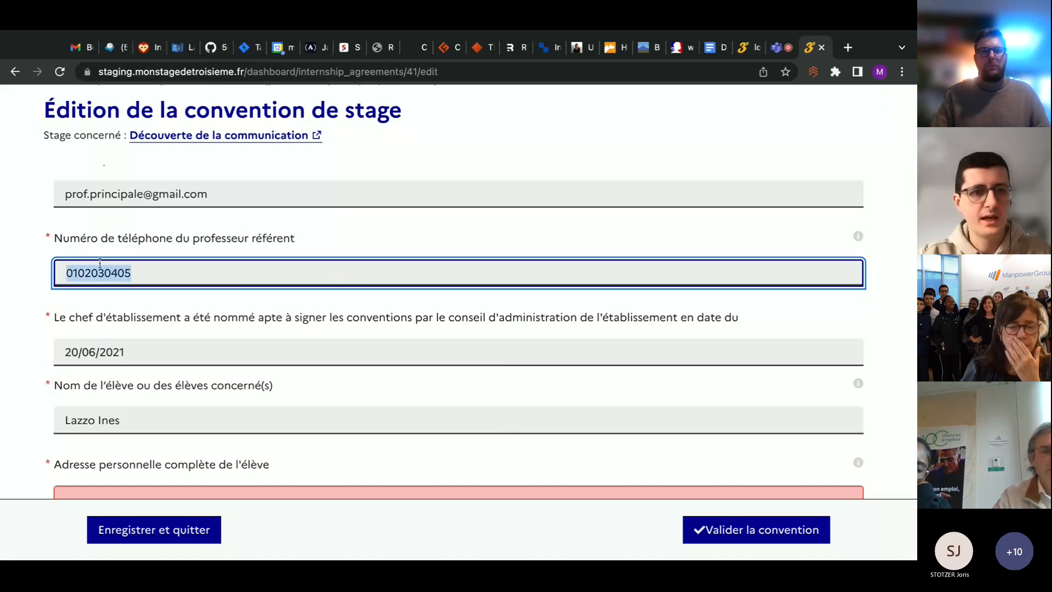
pyautogui.scroll(-4, 86, 276)
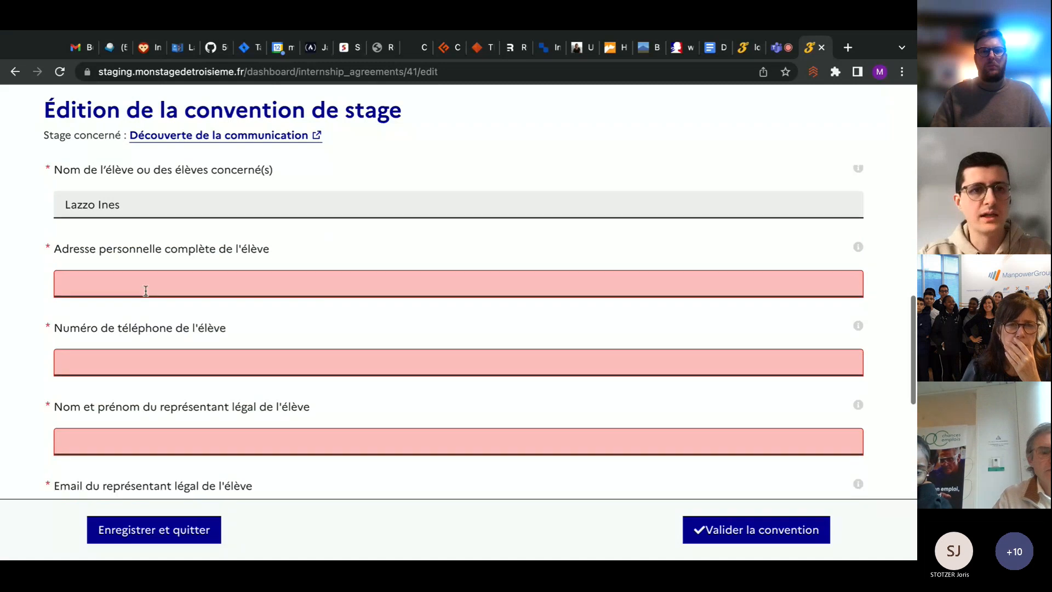
pyautogui.click(147, 290)
pyautogui.press('Escape')
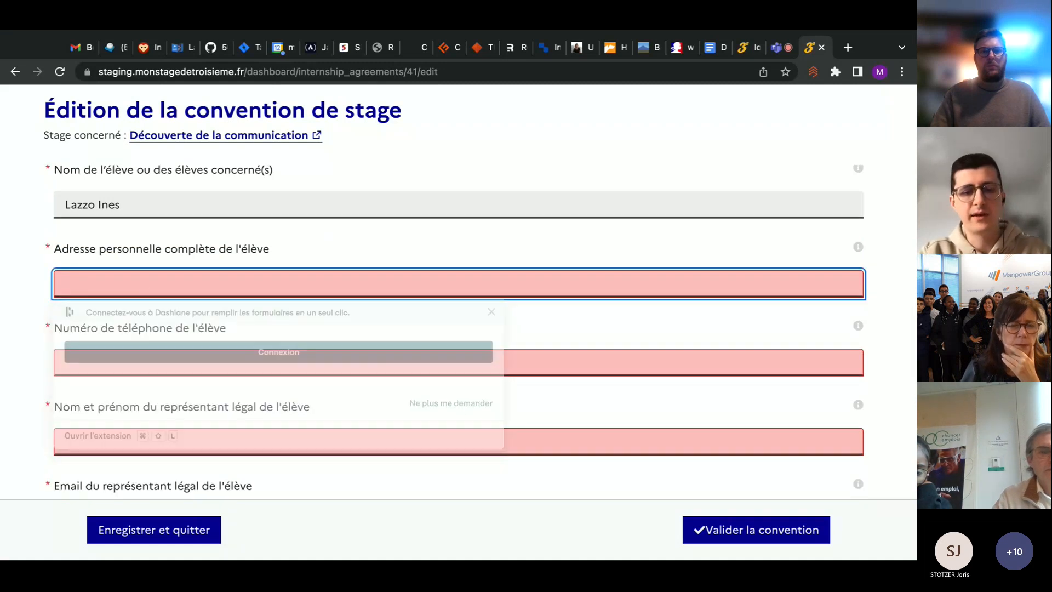
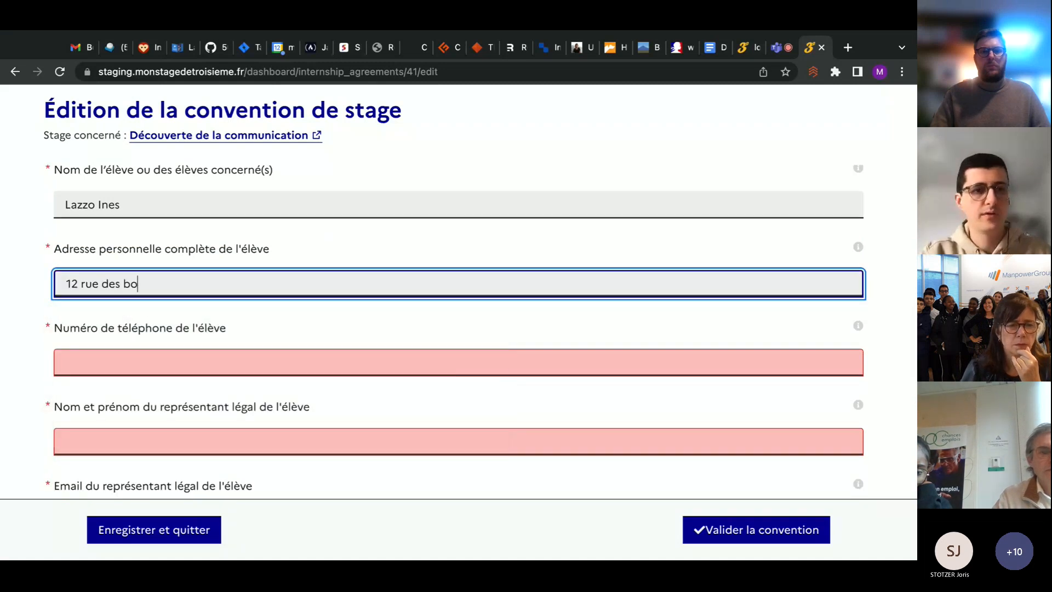
pyautogui.press('Tab')
pyautogui.write('0102030405')
pyautogui.scroll(-3, 131, 343)
# Enter the name of the student's legal representative in the agreement
pyautogui.click(175, 269)
pyautogui.write('M ')
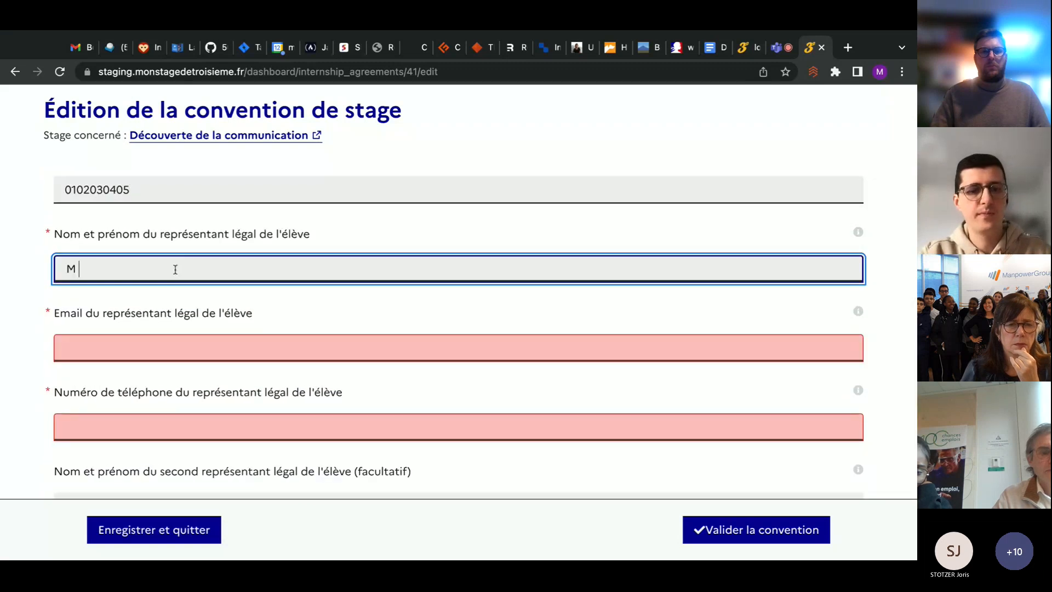
pyautogui.write('Lazzo')
pyautogui.press('Tab')
# Fill in the legal representative's e-mail address and phone number
pyautogui.scroll(-2, 176, 269)
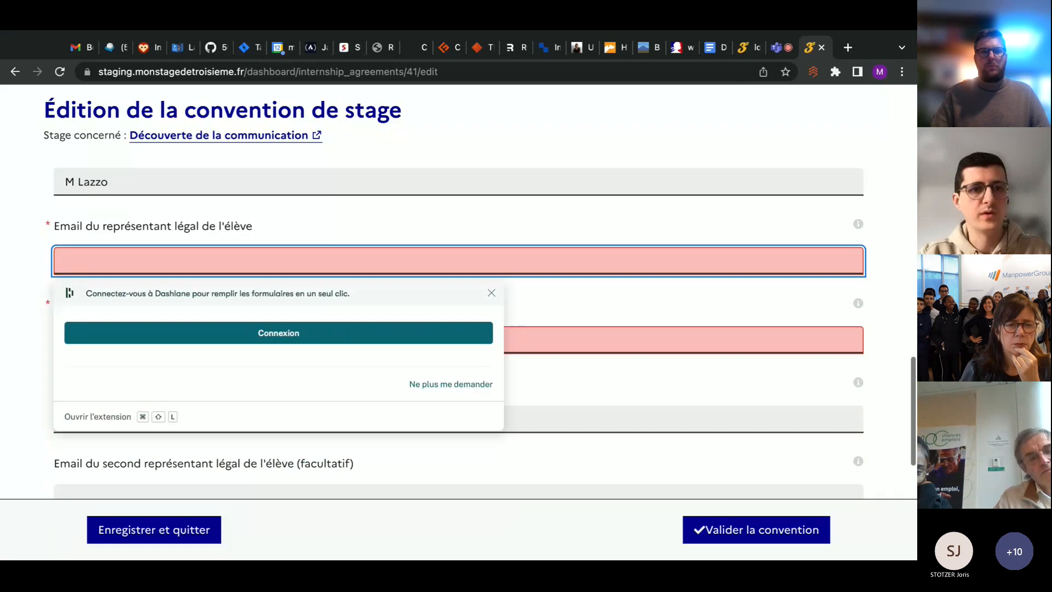
pyautogui.scroll(-1, 131, 274)
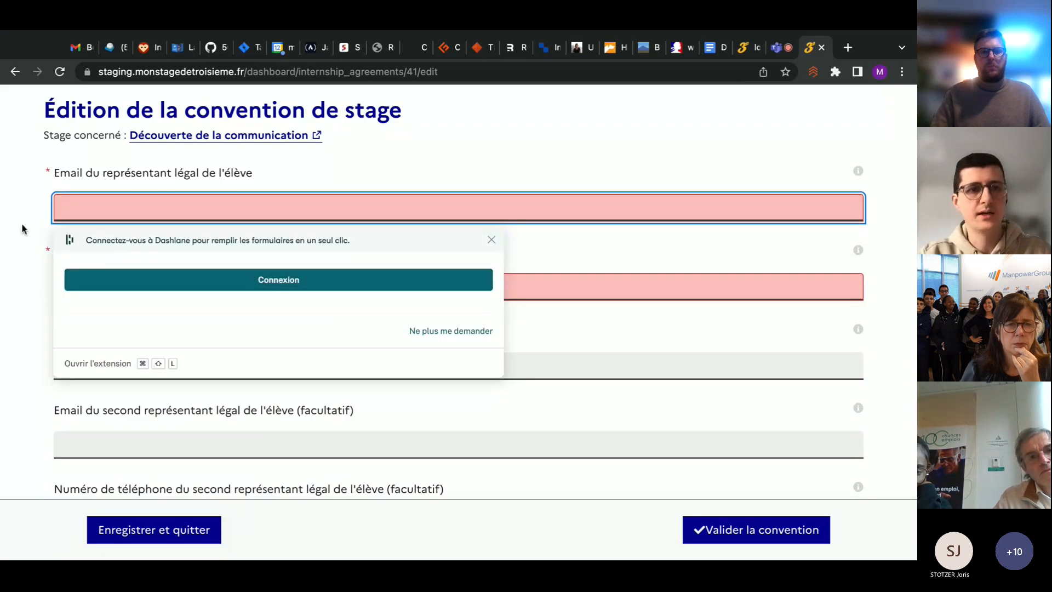
pyautogui.click(137, 227)
pyautogui.click(138, 205)
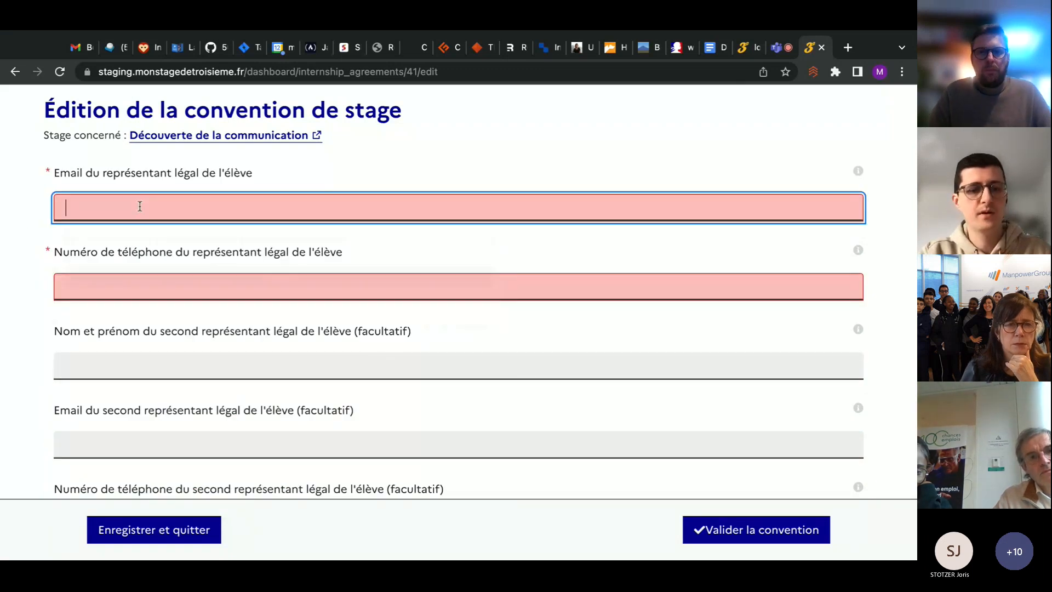
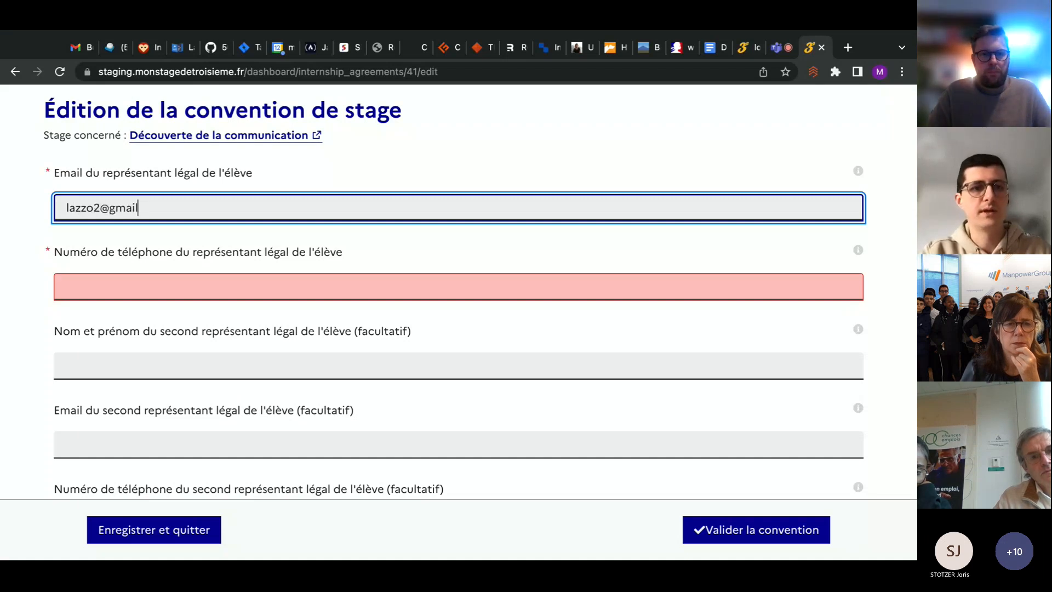
pyautogui.click(146, 280)
pyautogui.click(126, 327)
pyautogui.click(26, 323)
# Go to the end of the agreement form, leave the evaluation methods blank, and validate the agreement, confirming the validation
pyautogui.scroll(-3, 35, 338)
pyautogui.scroll(-4, 35, 337)
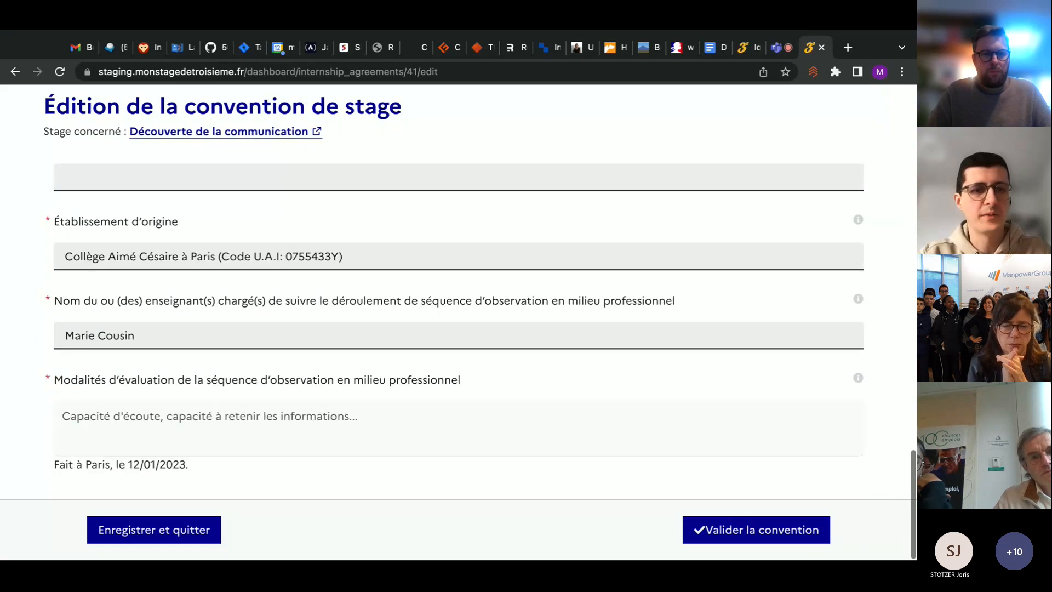
pyautogui.click(151, 444)
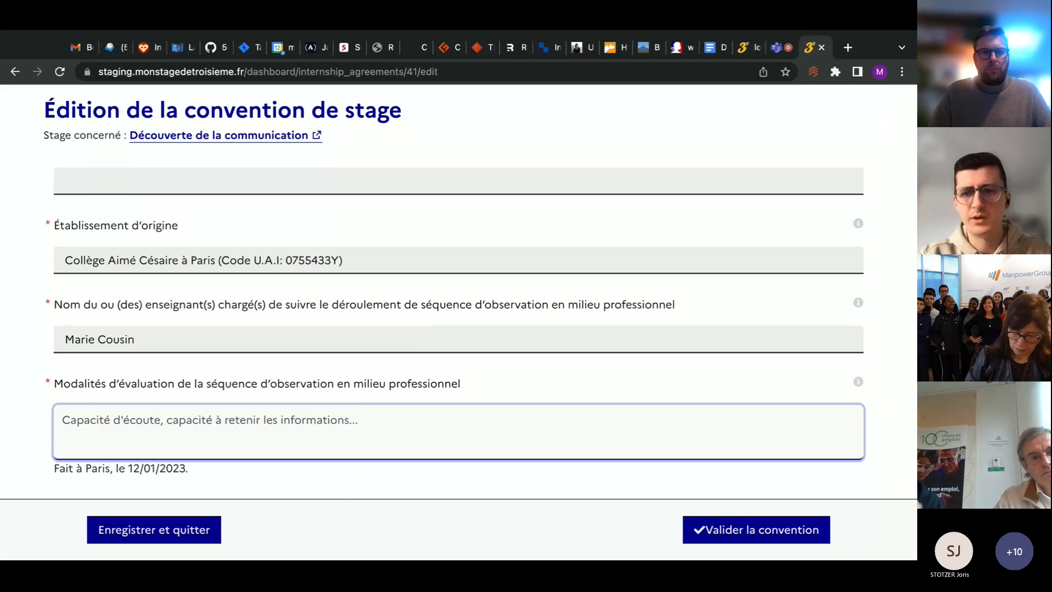
pyautogui.click(810, 520)
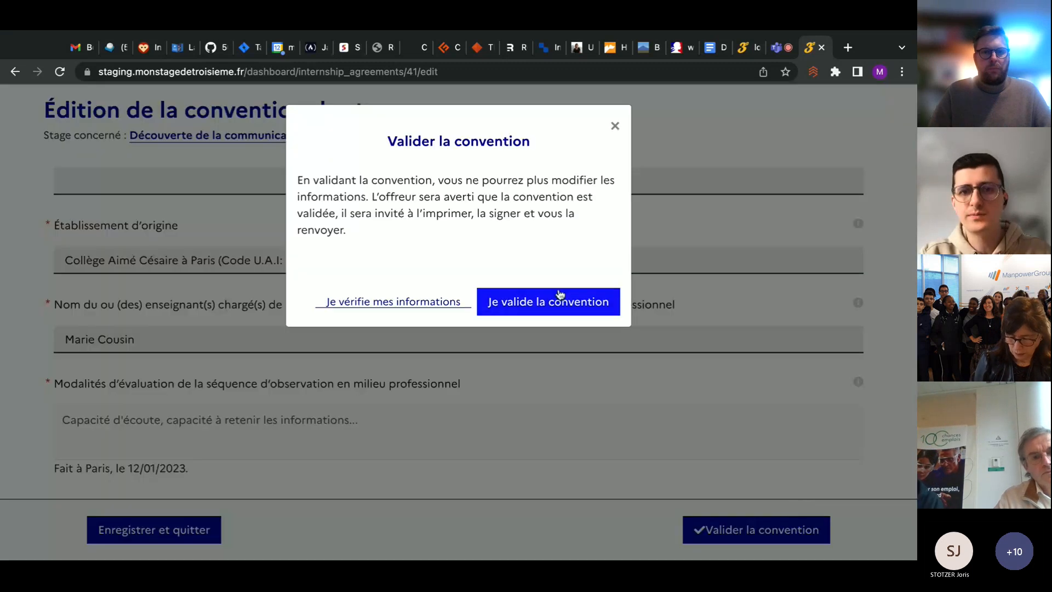
pyautogui.click(575, 303)
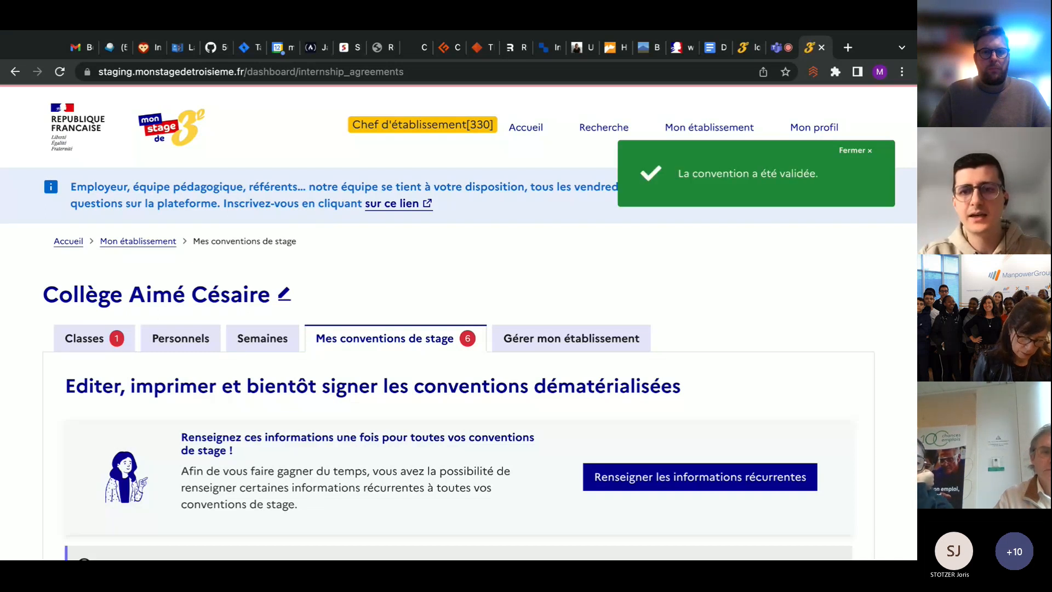
# Check the Découverte de la communication agreement's status in the school's list, and log out of the school head account
pyautogui.scroll(-7, 458, 323)
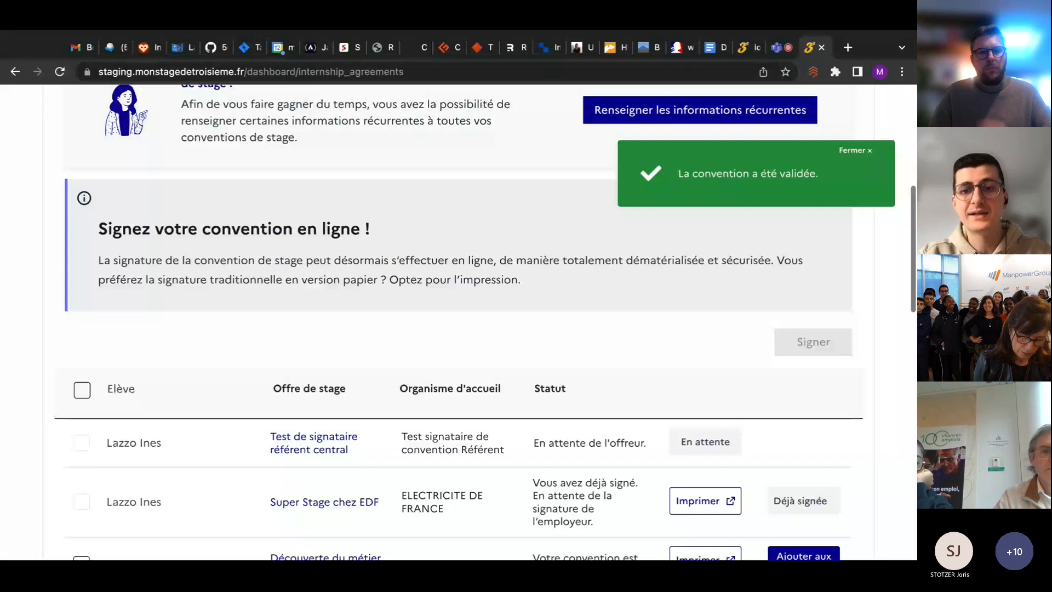
pyautogui.scroll(-7, 458, 324)
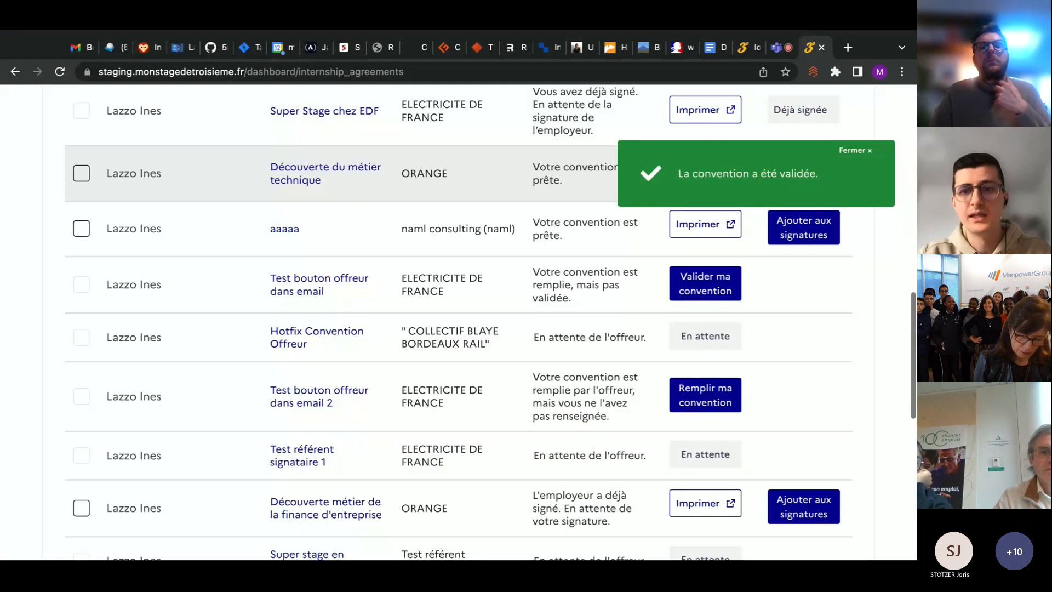
pyautogui.scroll(-5, 688, 494)
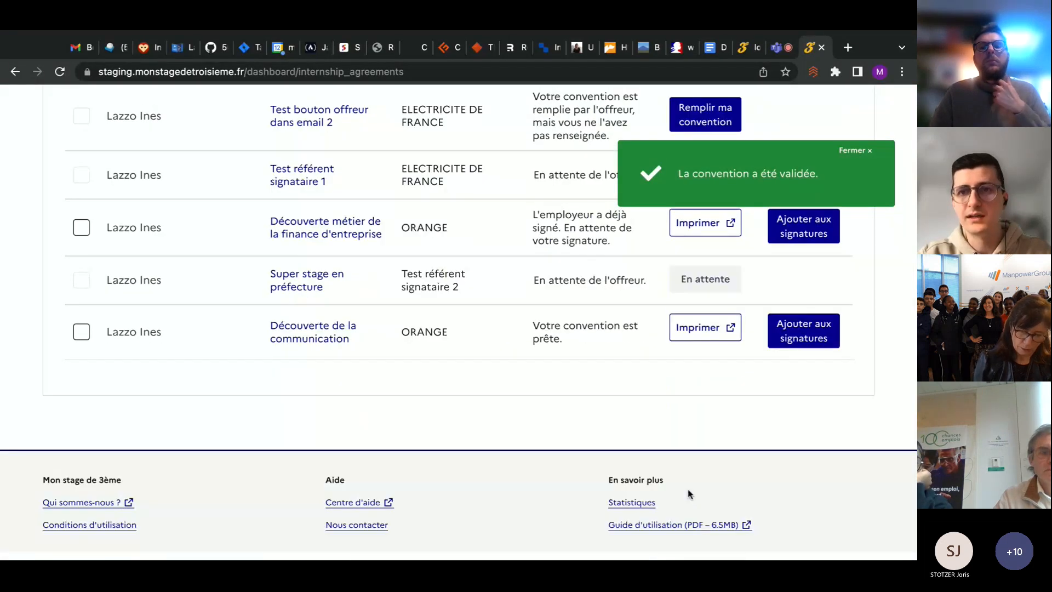
pyautogui.scroll(20, 687, 494)
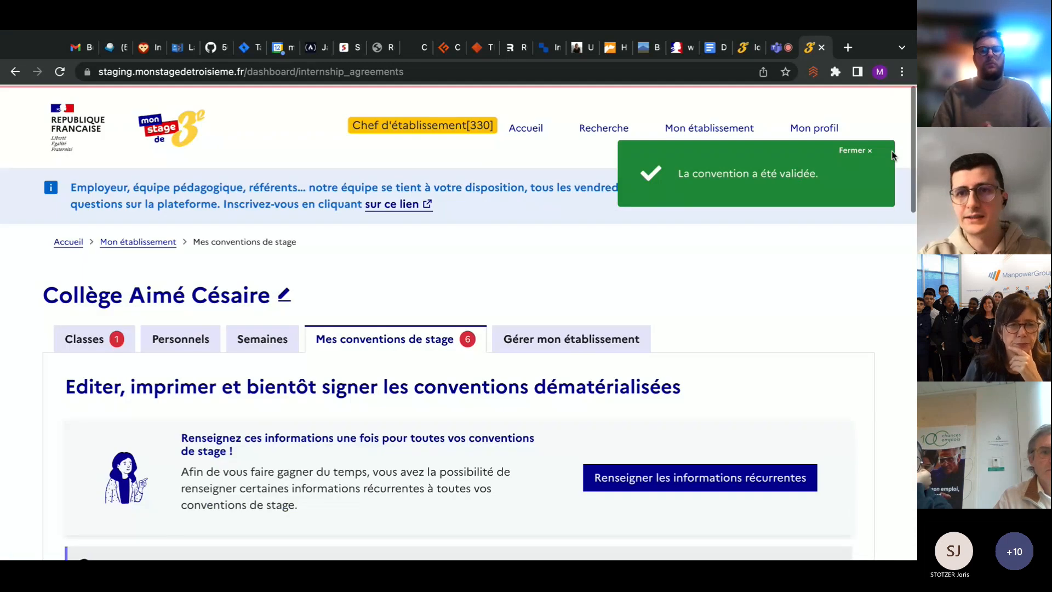
pyautogui.click(814, 128)
pyautogui.click(840, 247)
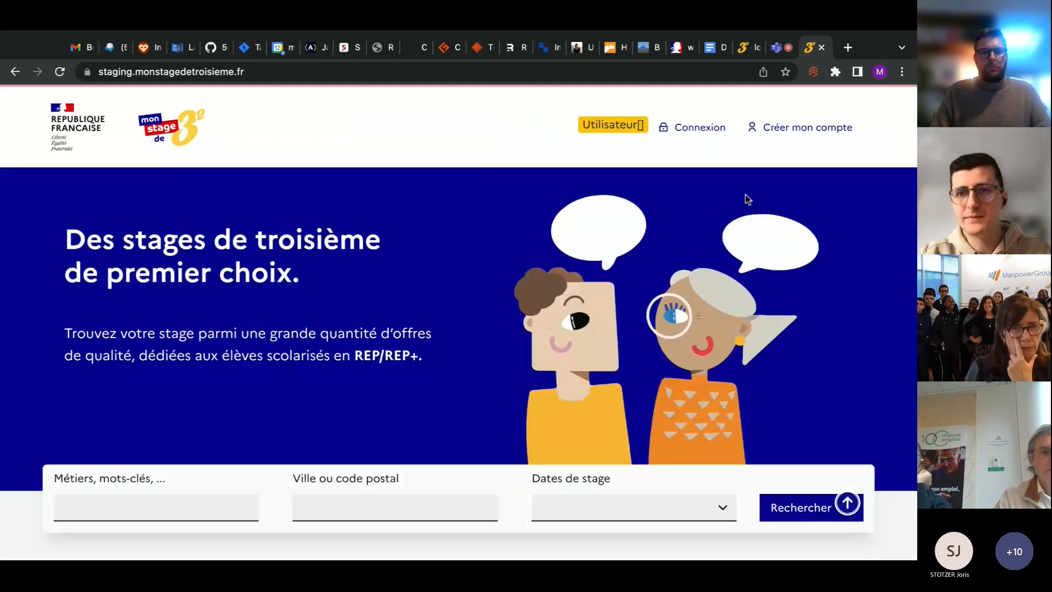
# Sign in by e-mail as the Orange employer, entering the account's e-mail address and password
pyautogui.click(713, 132)
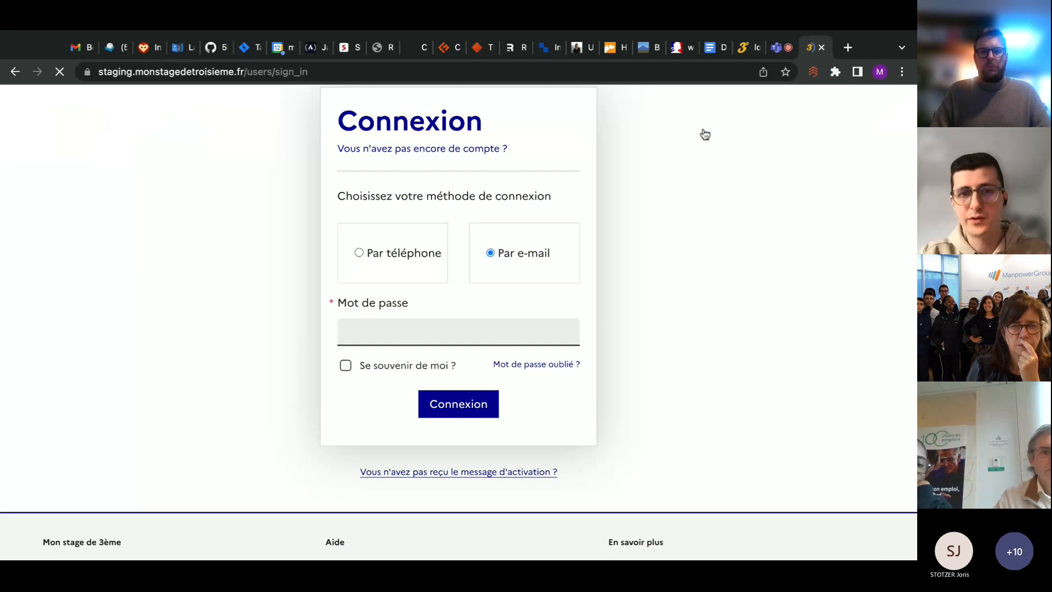
pyautogui.click(431, 349)
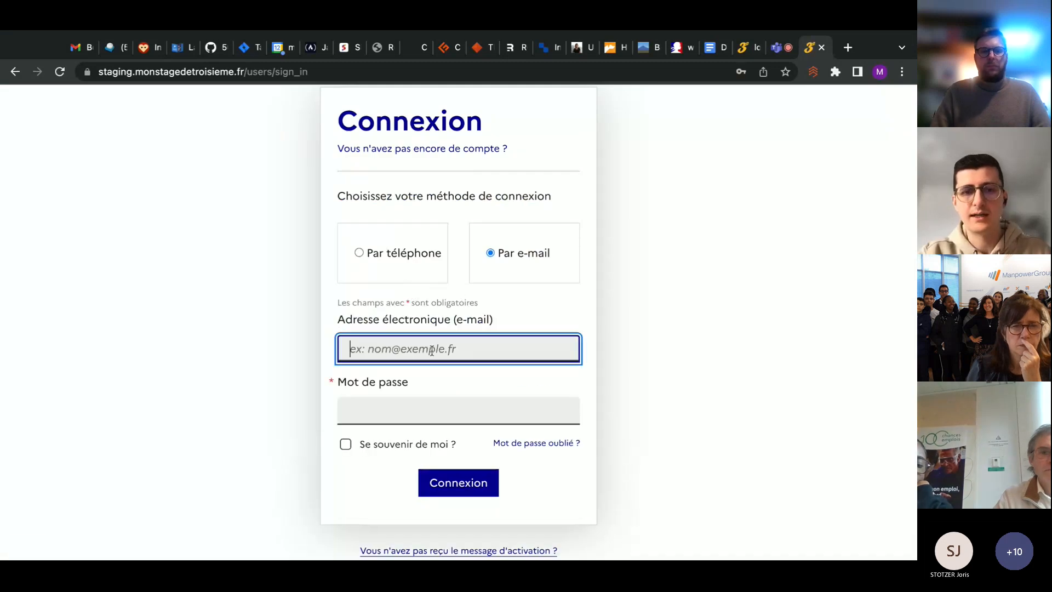
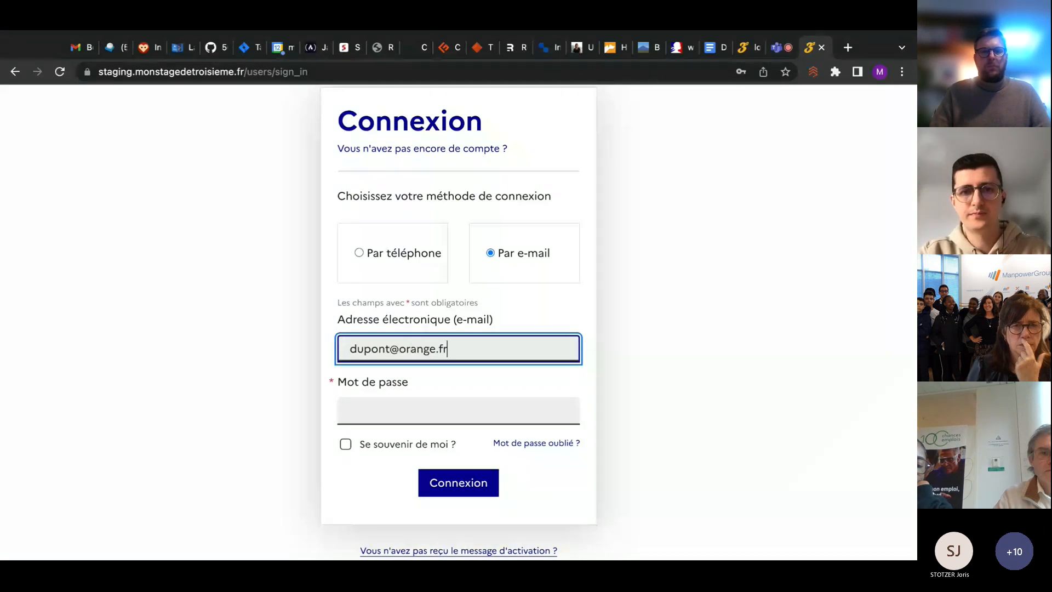
pyautogui.press('Tab')
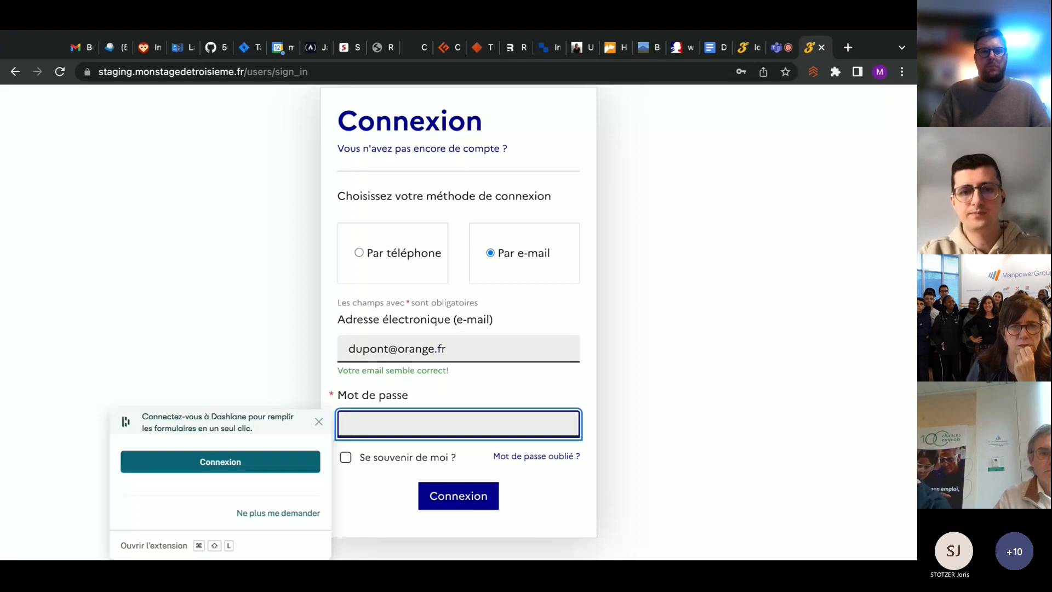
pyautogui.write('••••••')
pyautogui.press('Return')
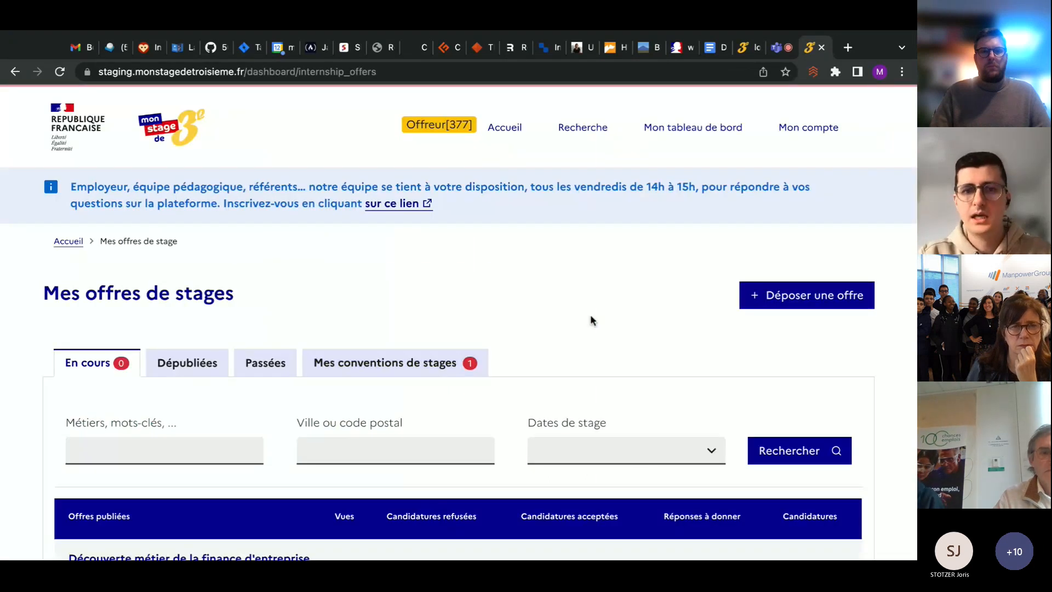
# From the employer's internship agreements, open the printable PDF of the Découverte de la communication agreement
pyautogui.scroll(-3, 453, 244)
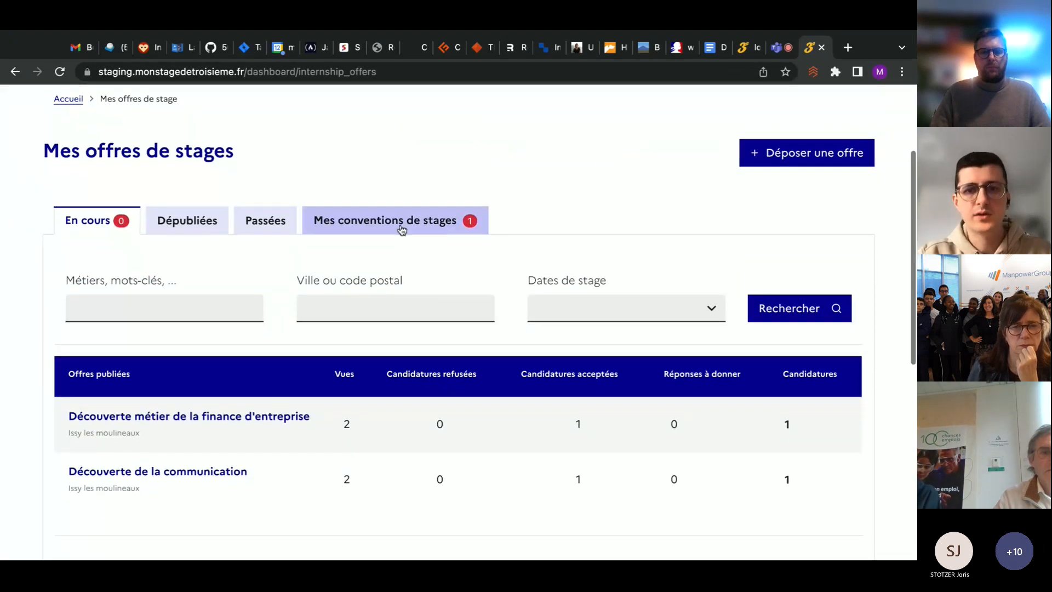
pyautogui.click(412, 207)
pyautogui.scroll(-3, 308, 309)
pyautogui.scroll(-3, 306, 305)
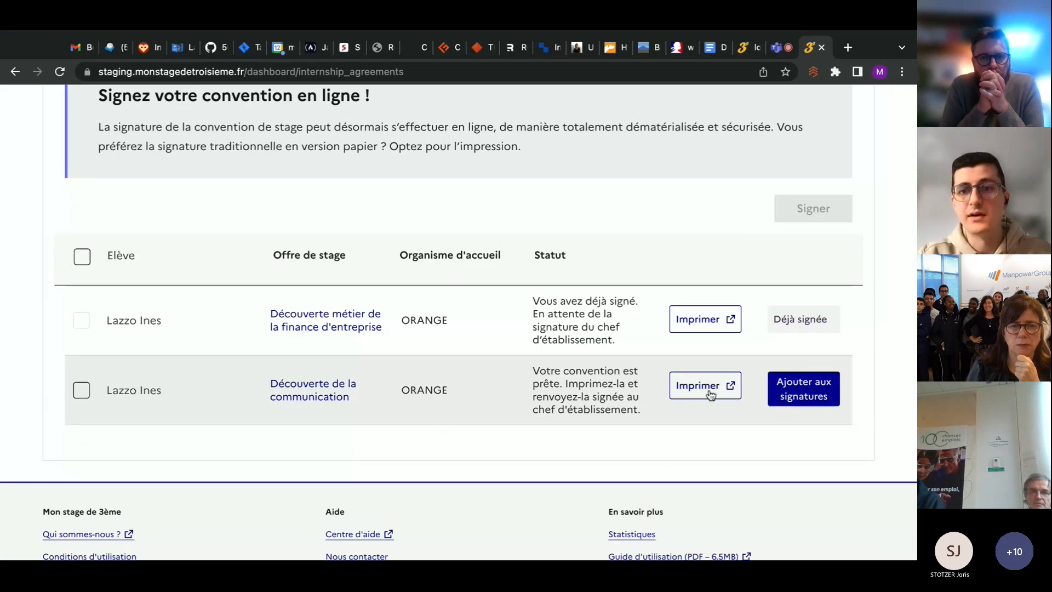
pyautogui.click(712, 386)
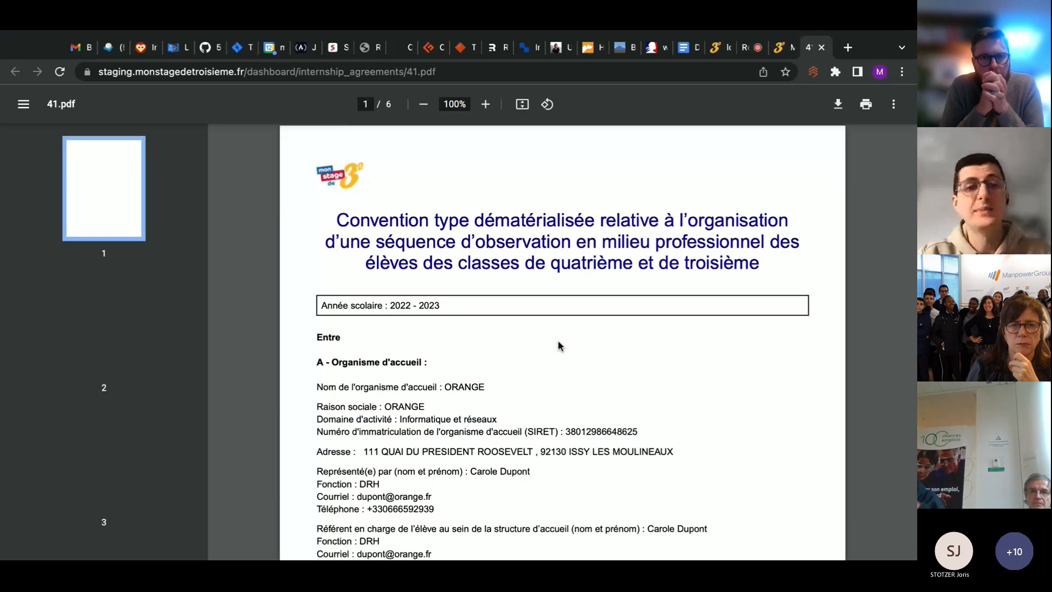
pyautogui.scroll(-1, 558, 345)
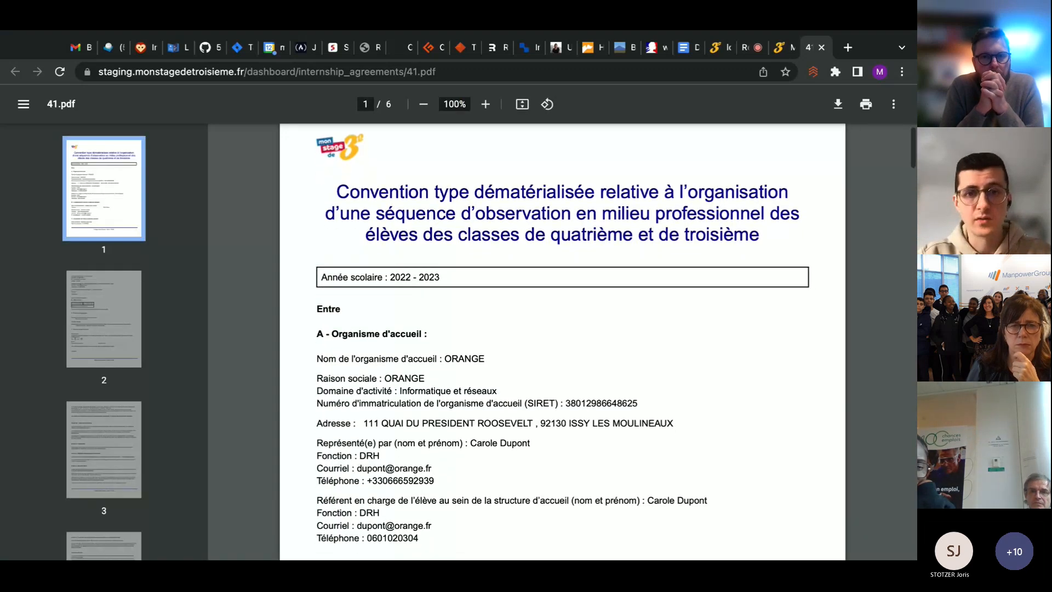
# Examine the agreement PDF's first two pages, covering the parties, internship dates, educational aims and financial coverage
pyautogui.scroll(-2, 562, 342)
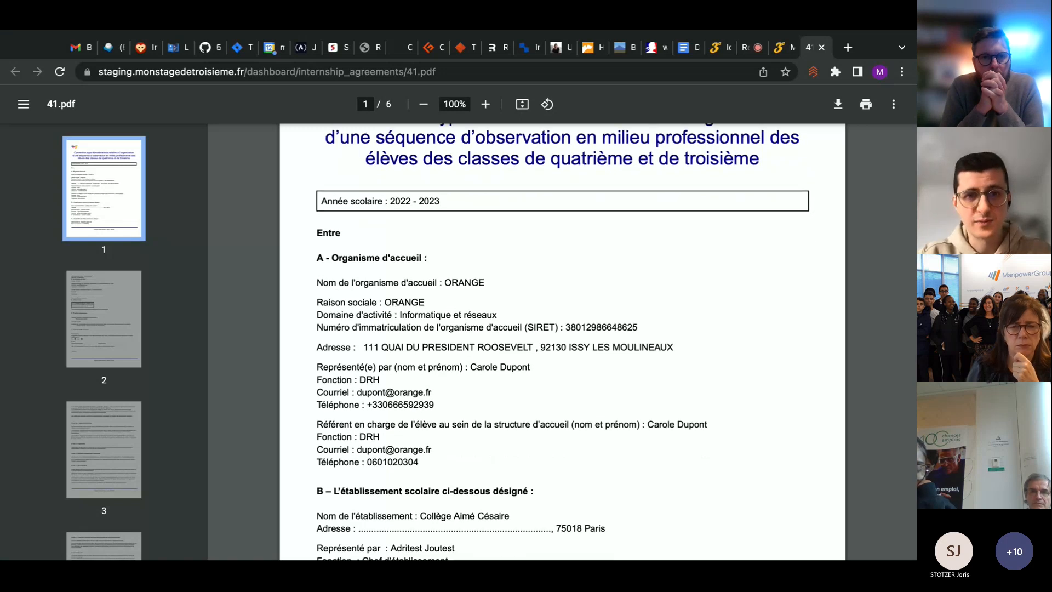
pyautogui.scroll(-3, 427, 455)
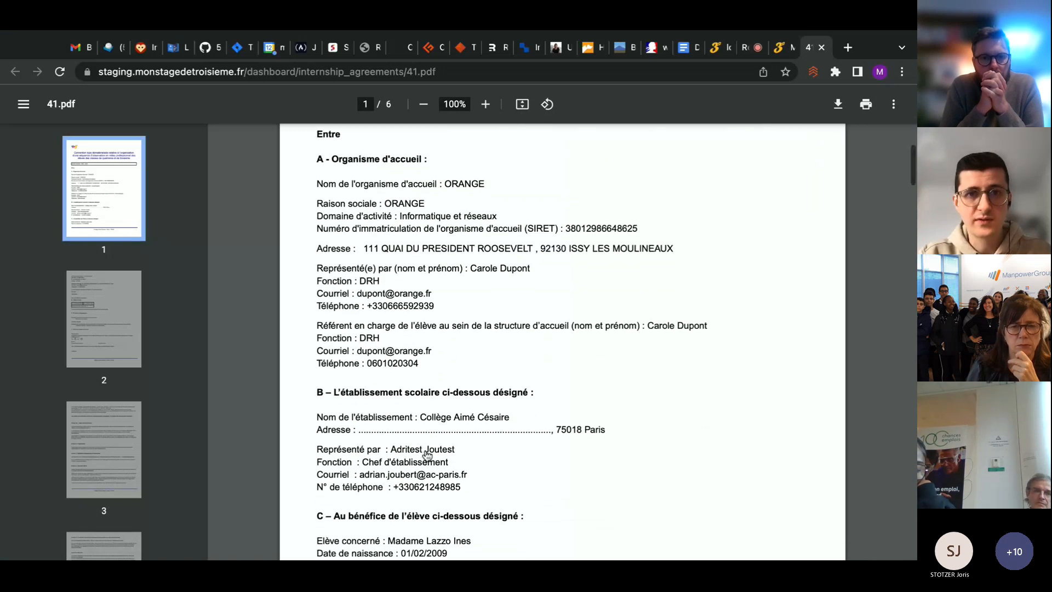
pyautogui.scroll(-5, 427, 455)
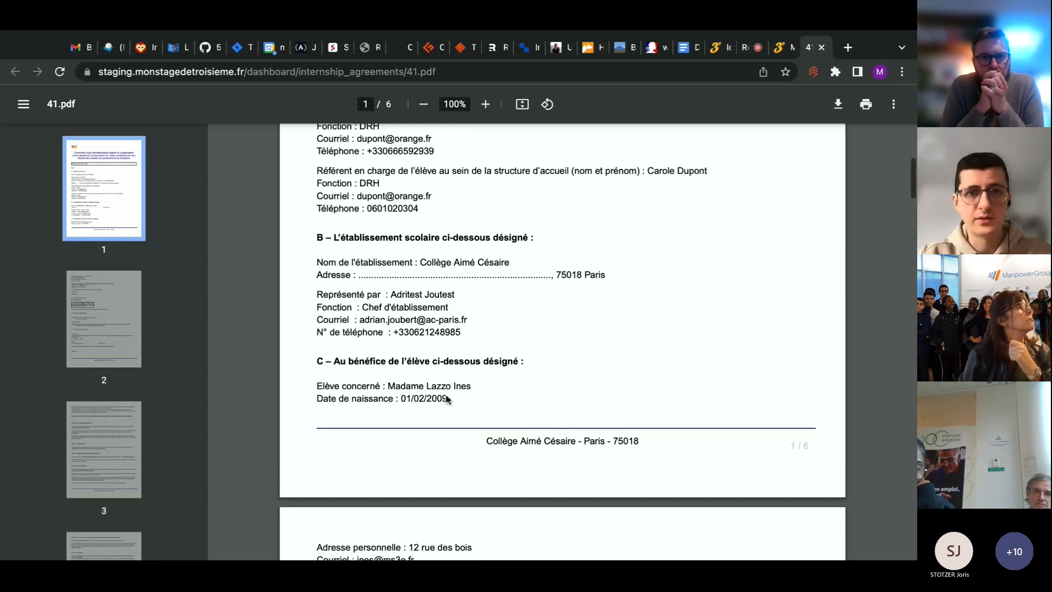
pyautogui.scroll(5, 446, 398)
pyautogui.scroll(-7, 446, 398)
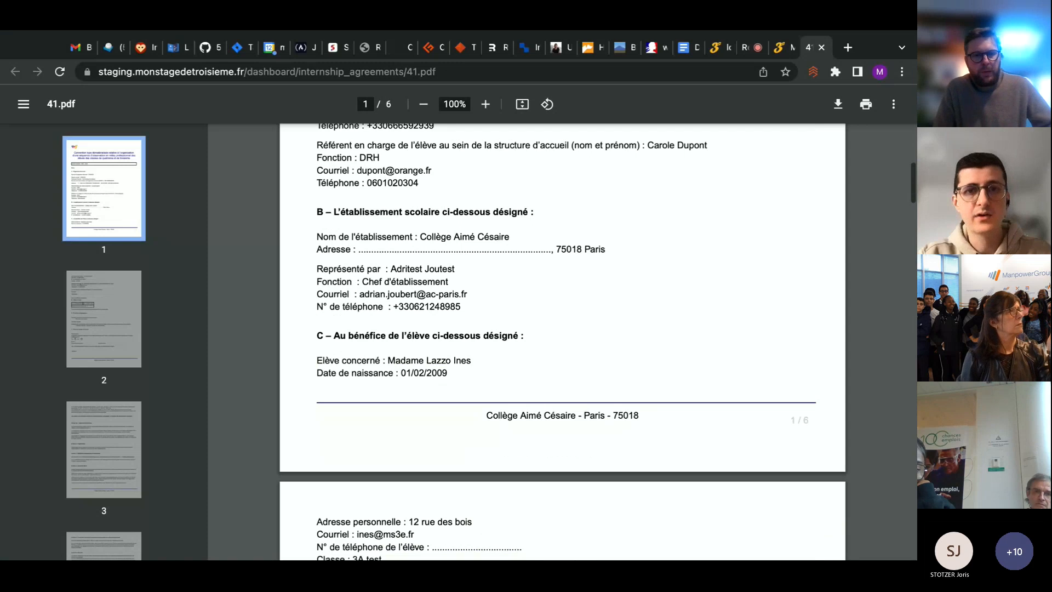
pyautogui.scroll(-8, 562, 339)
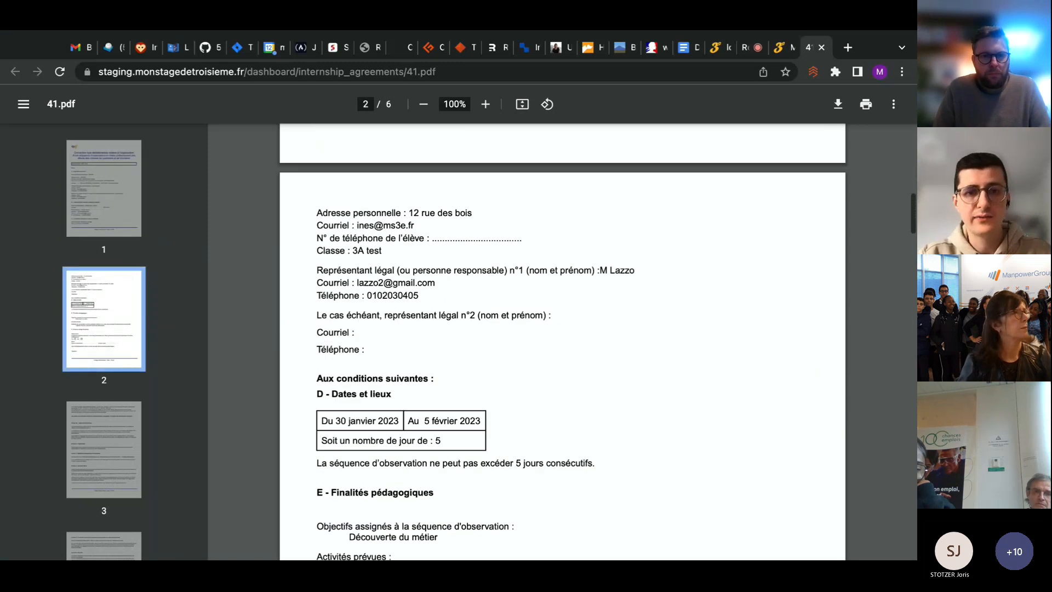
pyautogui.scroll(-8, 500, 213)
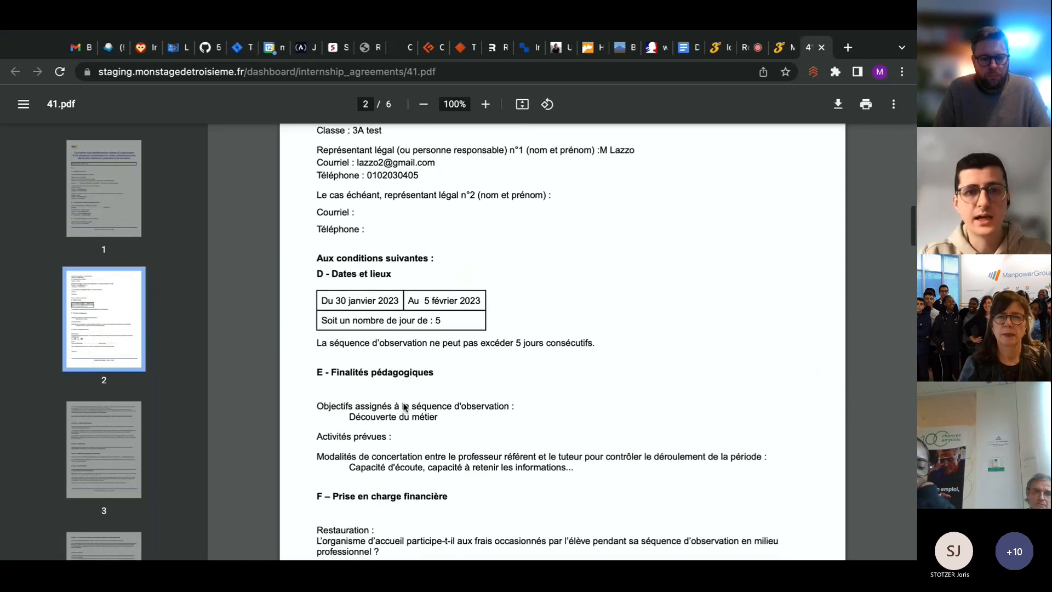
pyautogui.scroll(-7, 426, 322)
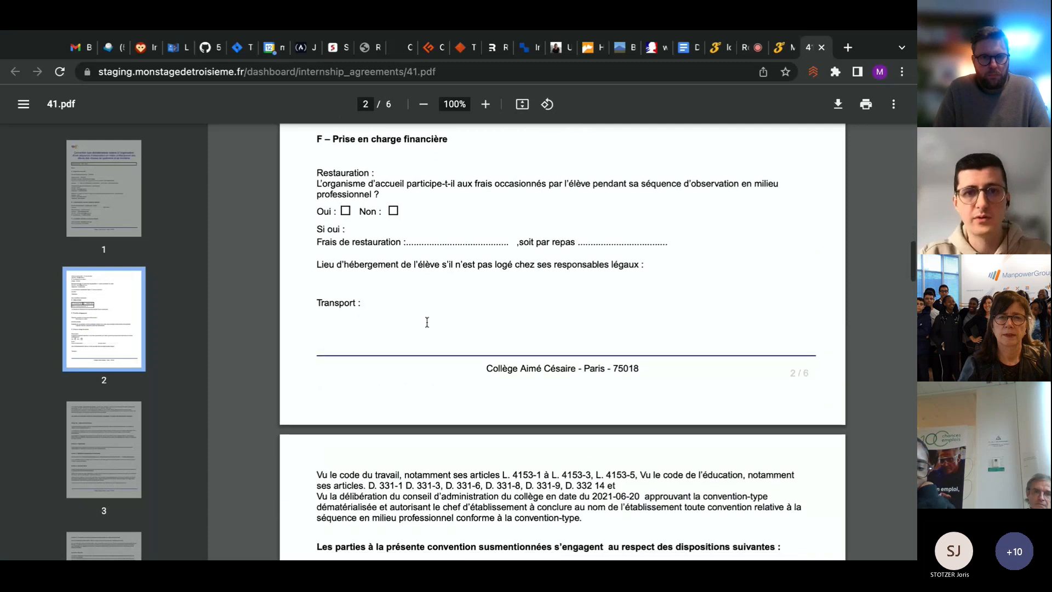
pyautogui.scroll(-3, 427, 322)
pyautogui.scroll(6, 449, 285)
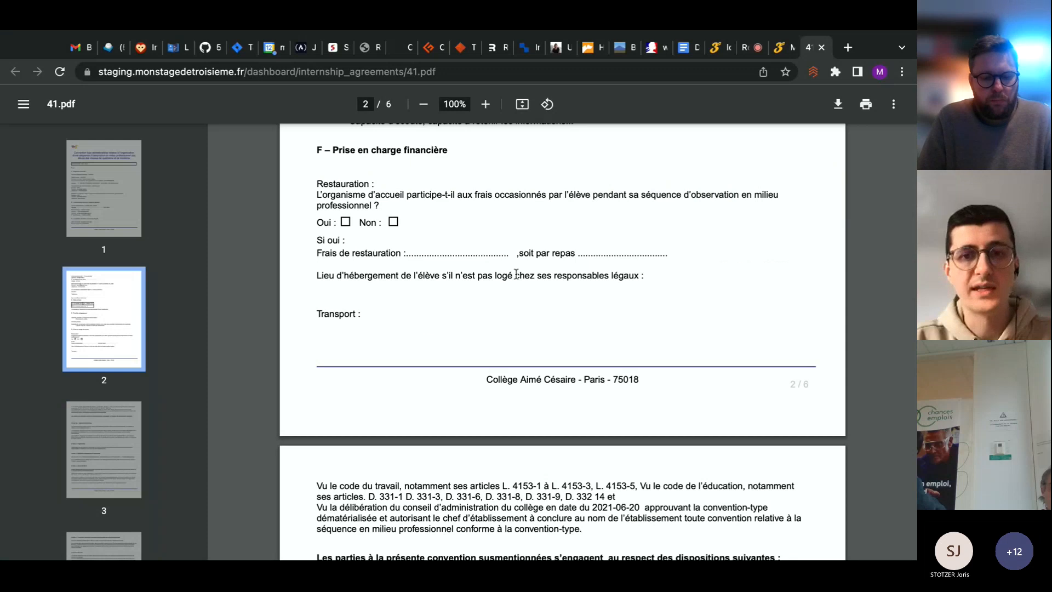
# Read through the agreement's articles on pages 3 and 4 and examine the signature blocks on page 5
pyautogui.scroll(-1, 440, 347)
pyautogui.scroll(-19, 440, 347)
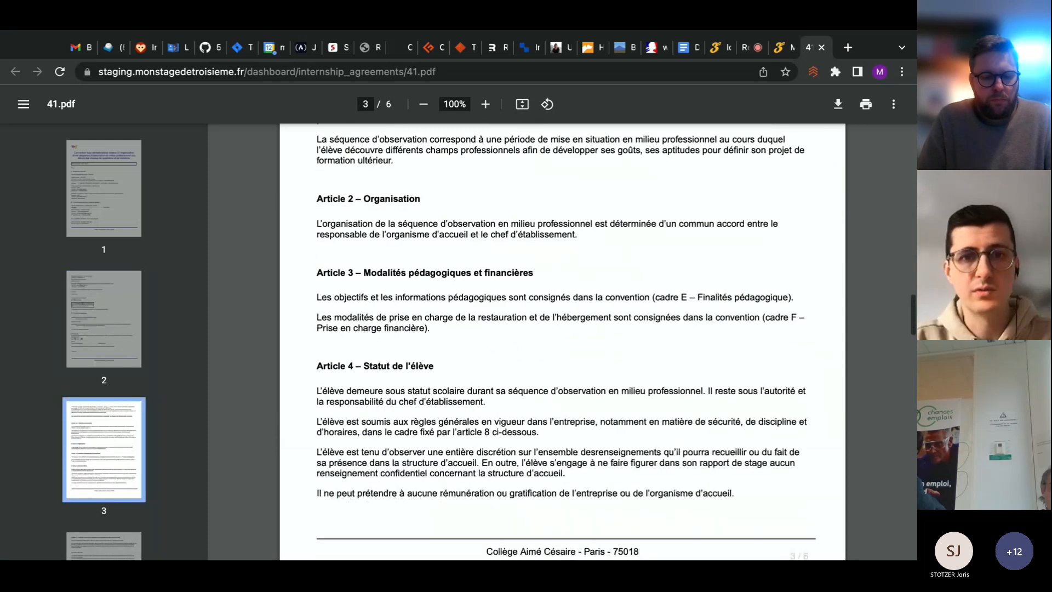
pyautogui.scroll(-5, 562, 339)
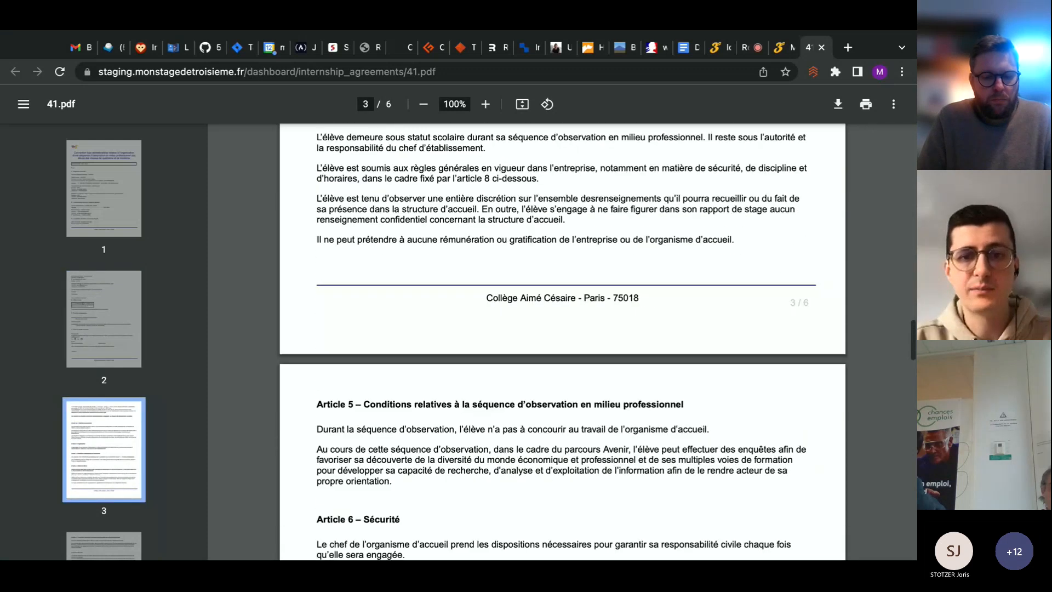
pyautogui.scroll(-4, 562, 340)
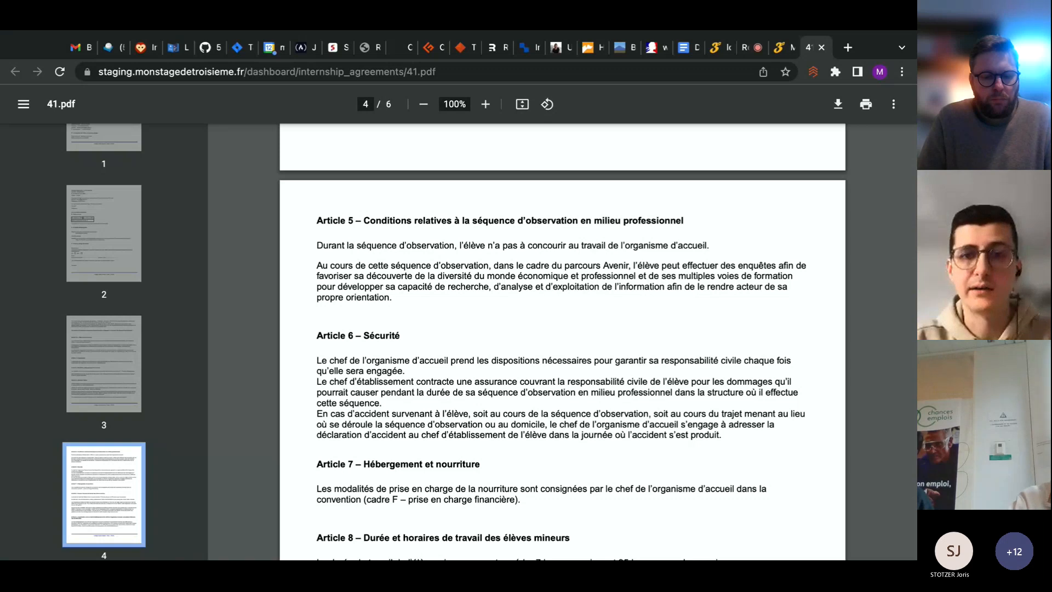
pyautogui.scroll(-2, 562, 340)
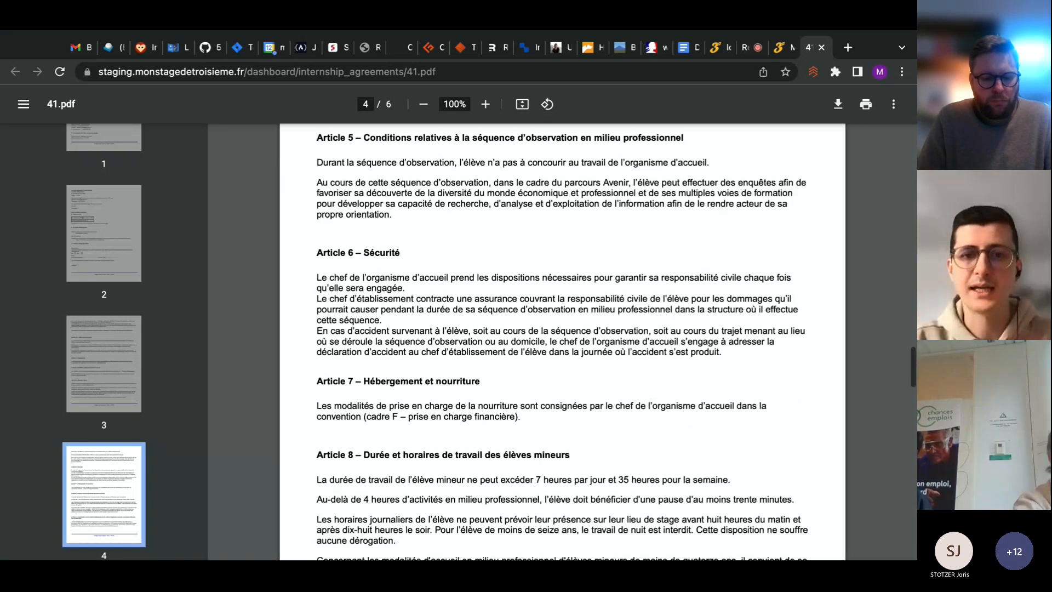
pyautogui.scroll(-1, 562, 340)
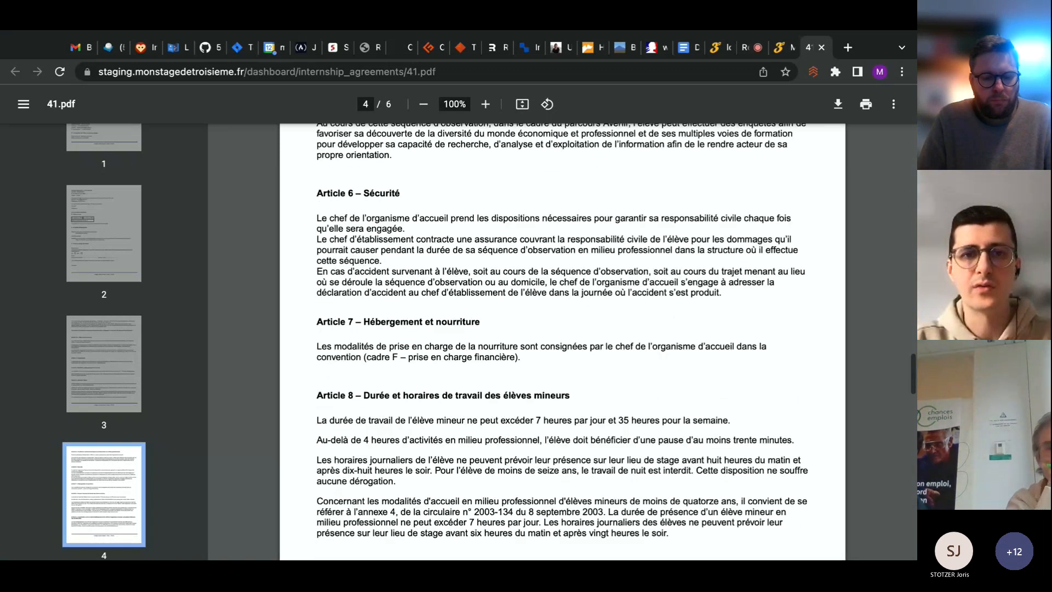
pyautogui.scroll(-4, 562, 339)
pyautogui.scroll(-6, 561, 340)
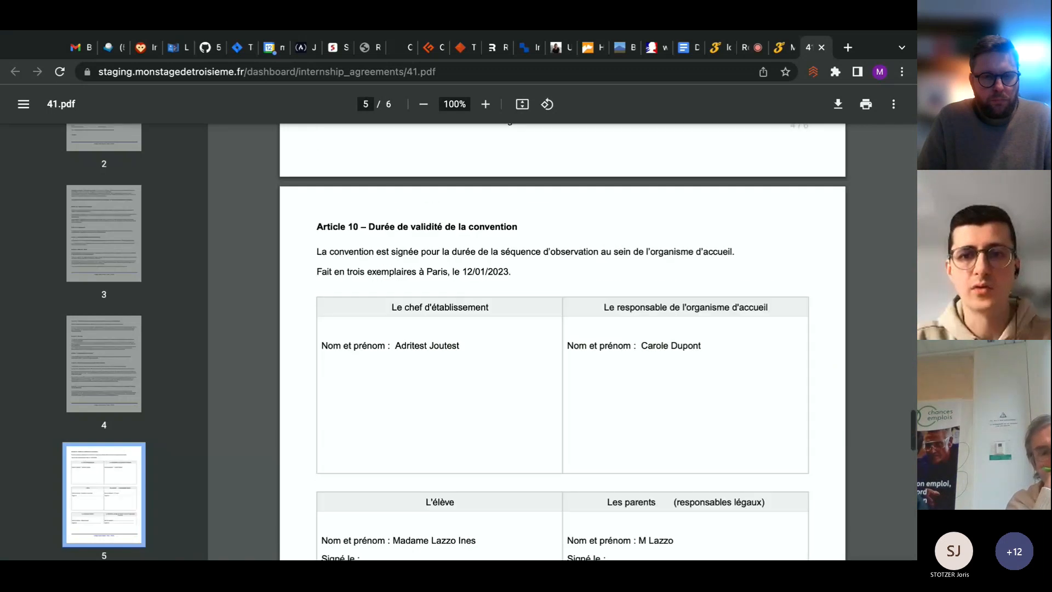
pyautogui.scroll(1, 562, 339)
pyautogui.scroll(-2, 562, 340)
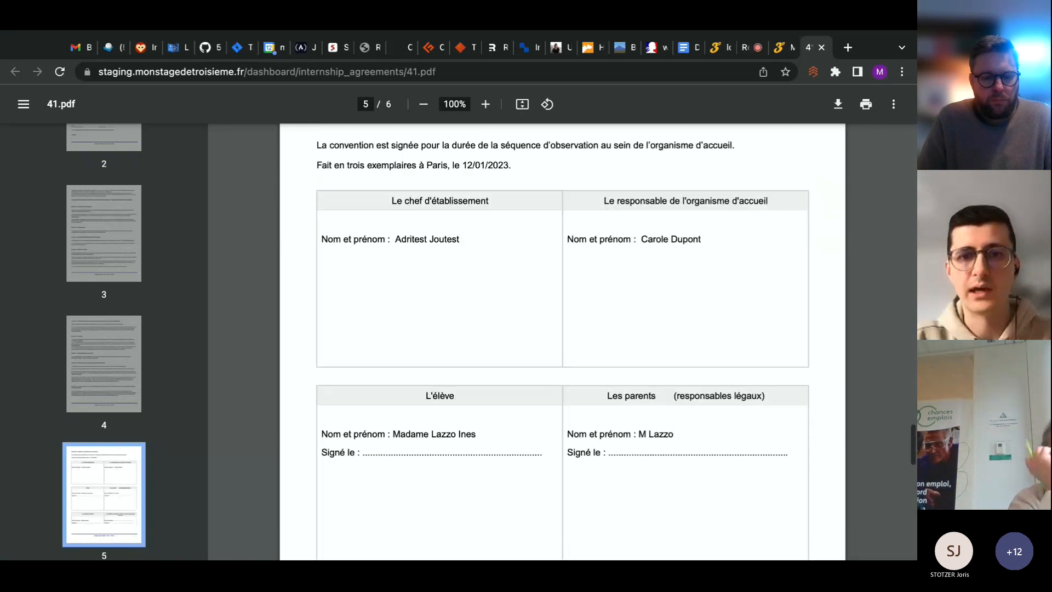
pyautogui.scroll(-4, 548, 212)
pyautogui.scroll(4, 548, 211)
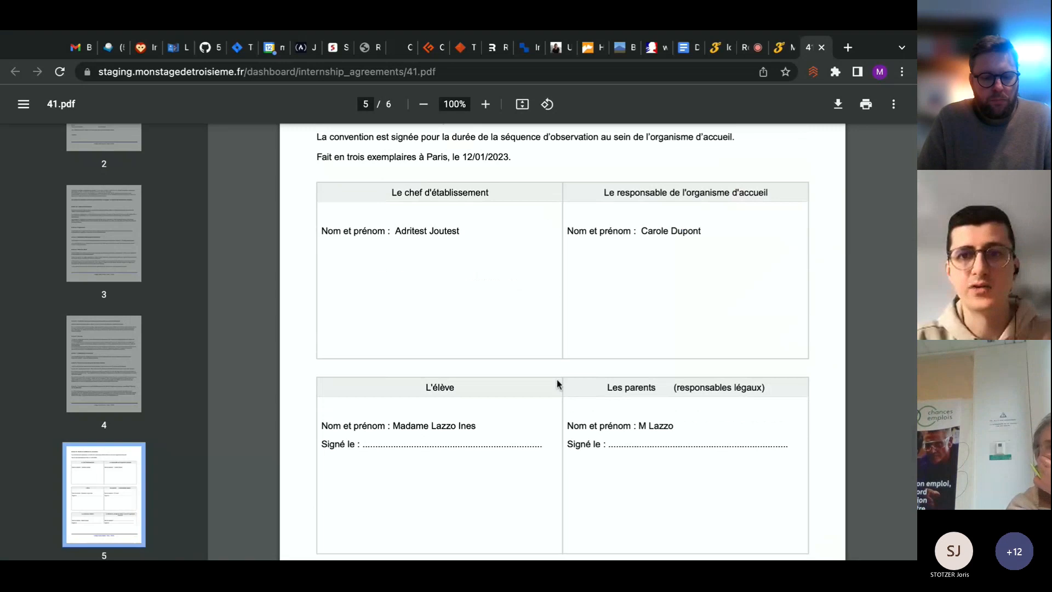
pyautogui.scroll(-5, 558, 389)
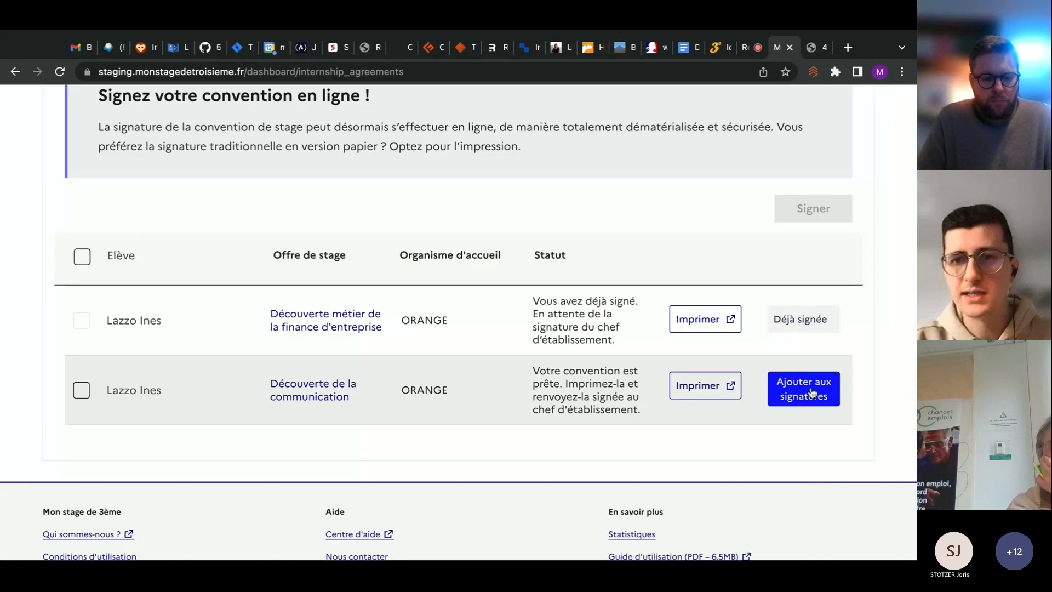
# Add the Découverte de la communication agreement to the signatures, start signing, and submit the verification code sent by phone
pyautogui.click(811, 396)
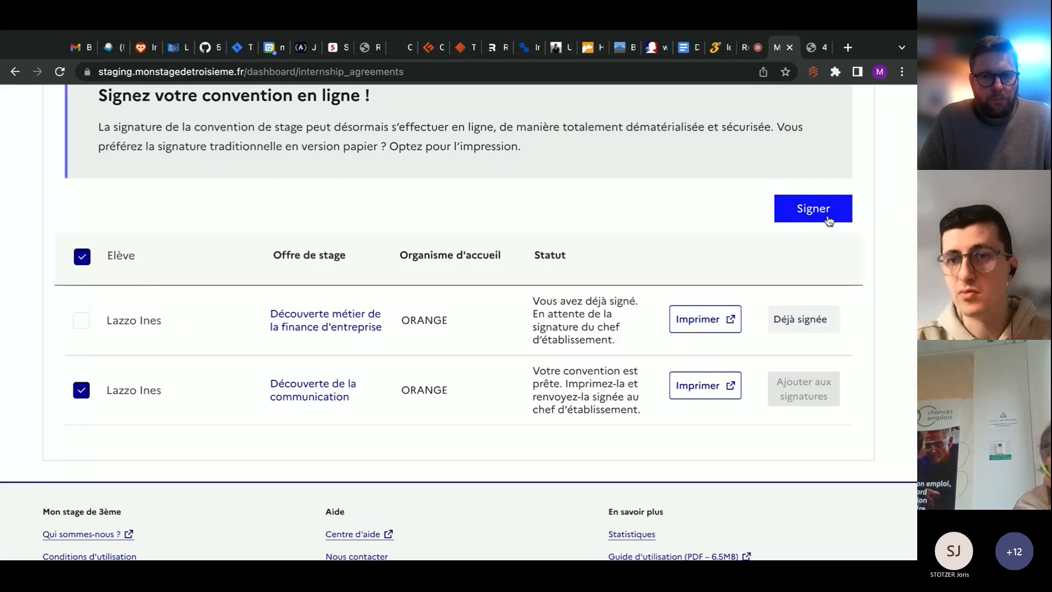
pyautogui.click(829, 220)
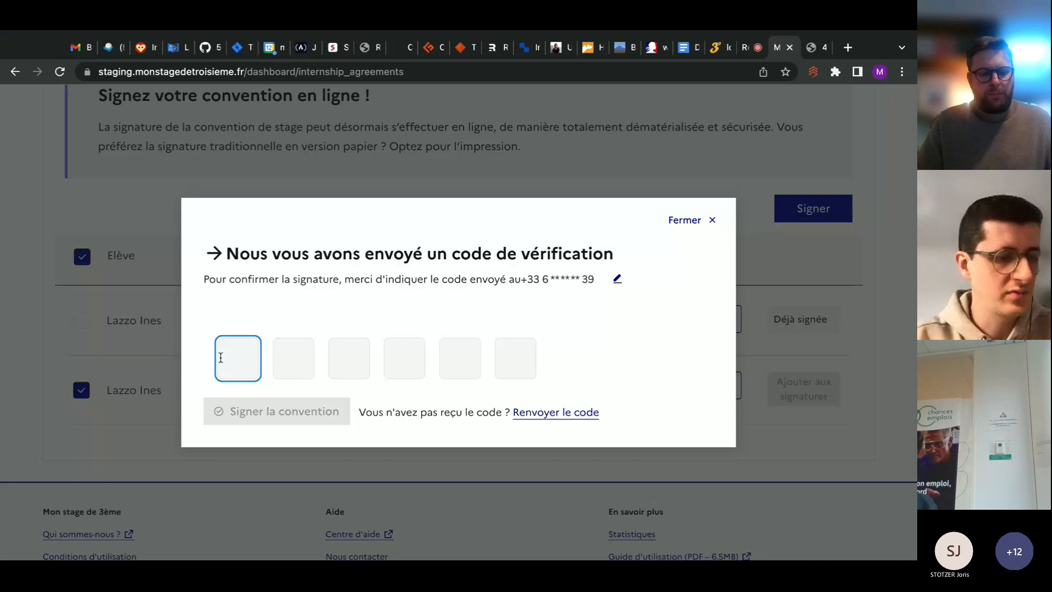
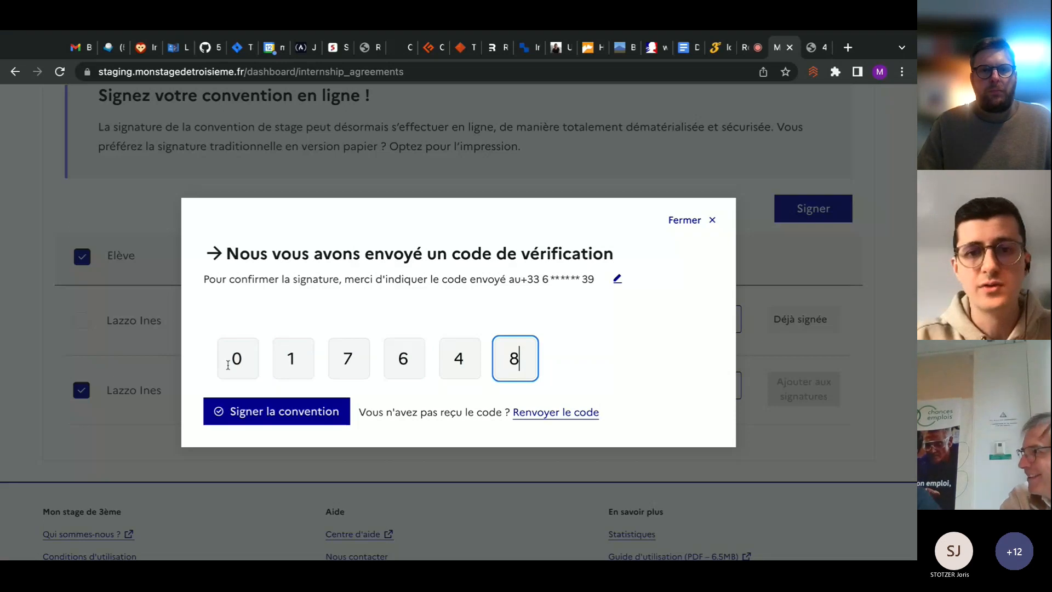
pyautogui.click(296, 417)
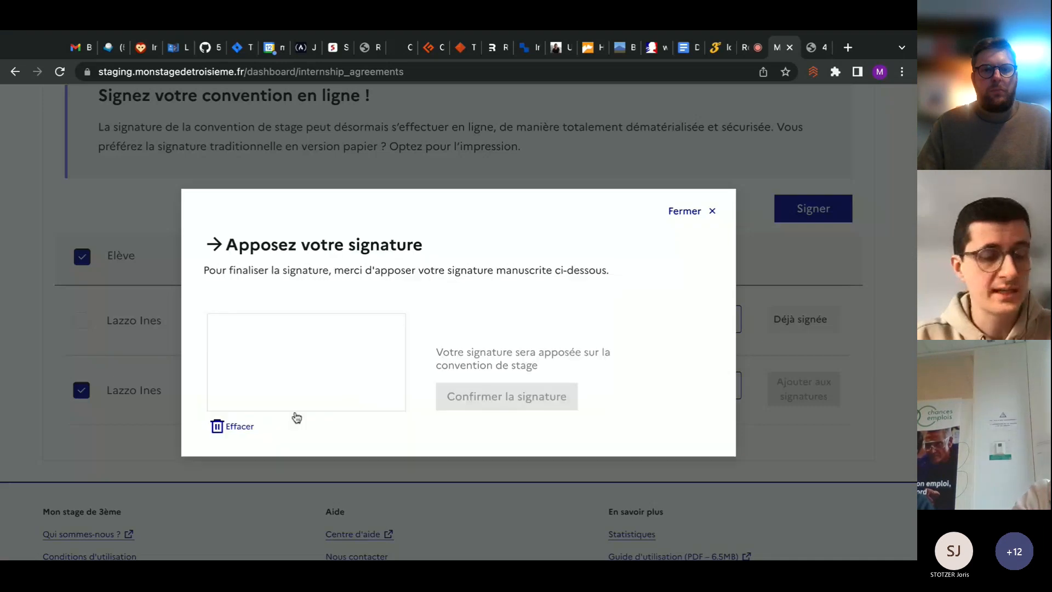
# Draw the employer's handwritten signature, confirm it, and dismiss the notification over the agreements list
pyautogui.moveTo(244, 351)
pyautogui.mouseDown()
pyautogui.moveTo(322, 337)
pyautogui.moveTo(279, 382)
pyautogui.moveTo(356, 364)
pyautogui.mouseUp()
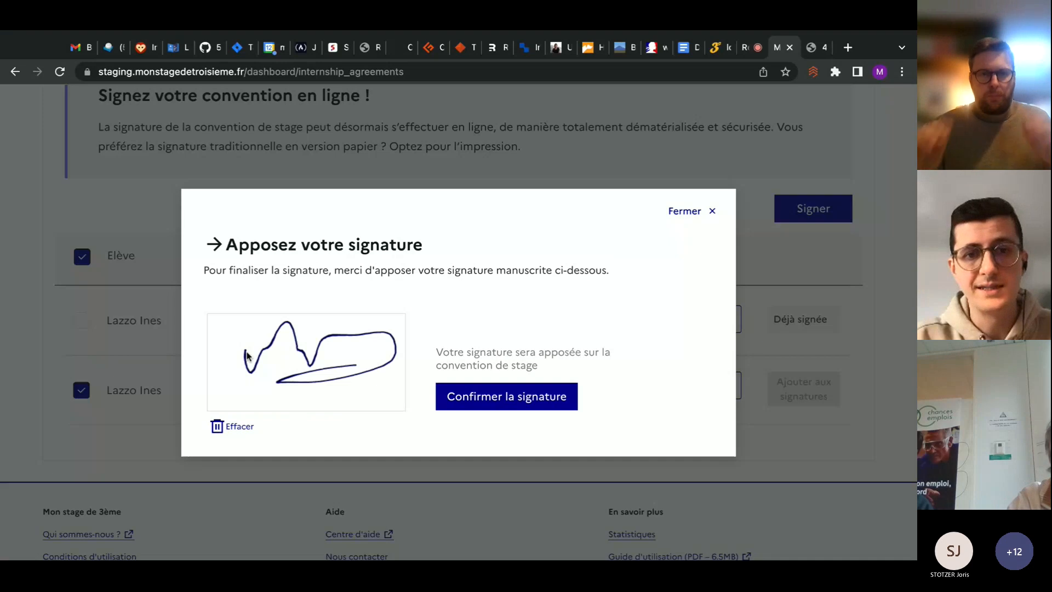
pyautogui.click(530, 400)
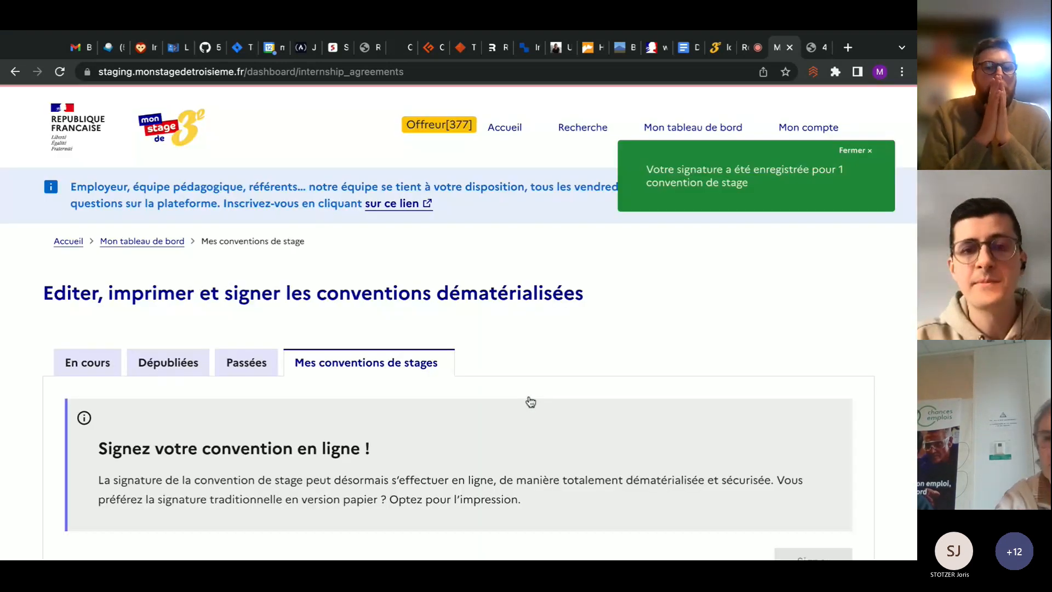
pyautogui.scroll(-7, 530, 402)
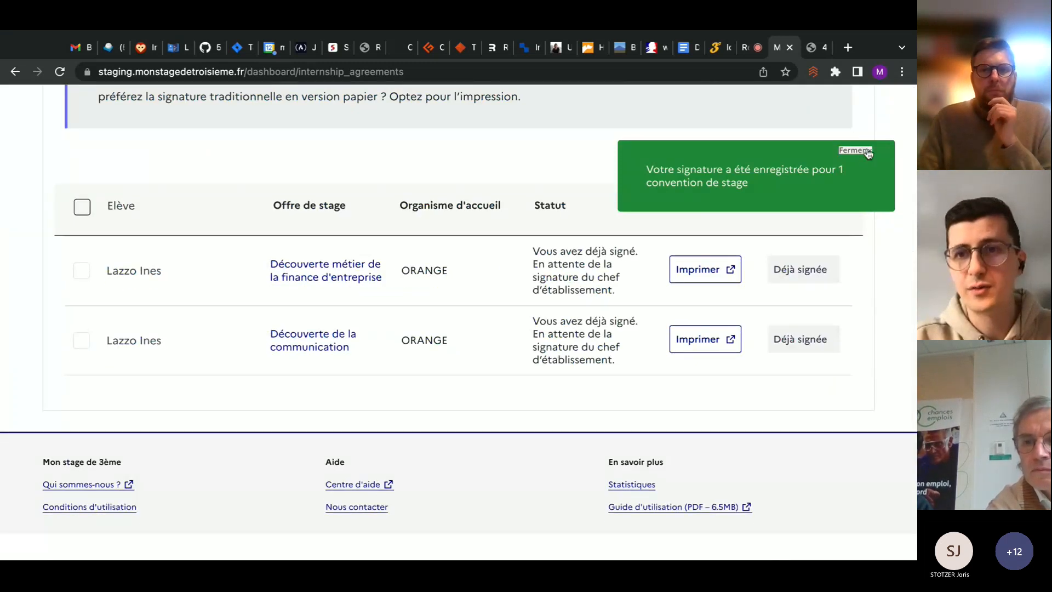
pyautogui.click(868, 155)
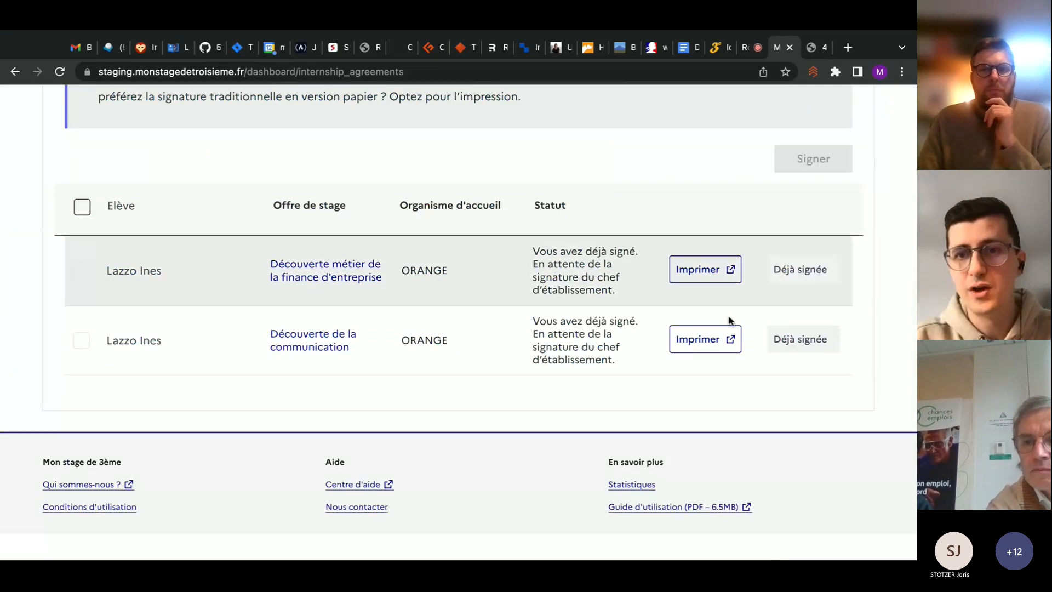
# Reopen the Découverte de la communication agreement's PDF to check the signature blocks on page 5, and close the older PDF copy
pyautogui.click(715, 344)
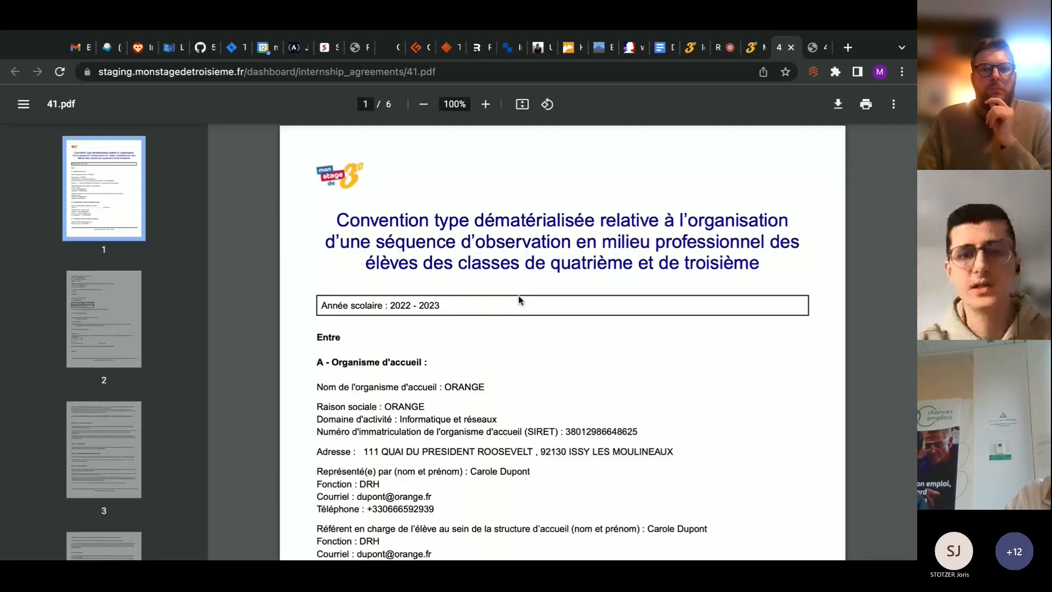
pyautogui.scroll(-20, 518, 295)
pyautogui.scroll(-20, 562, 339)
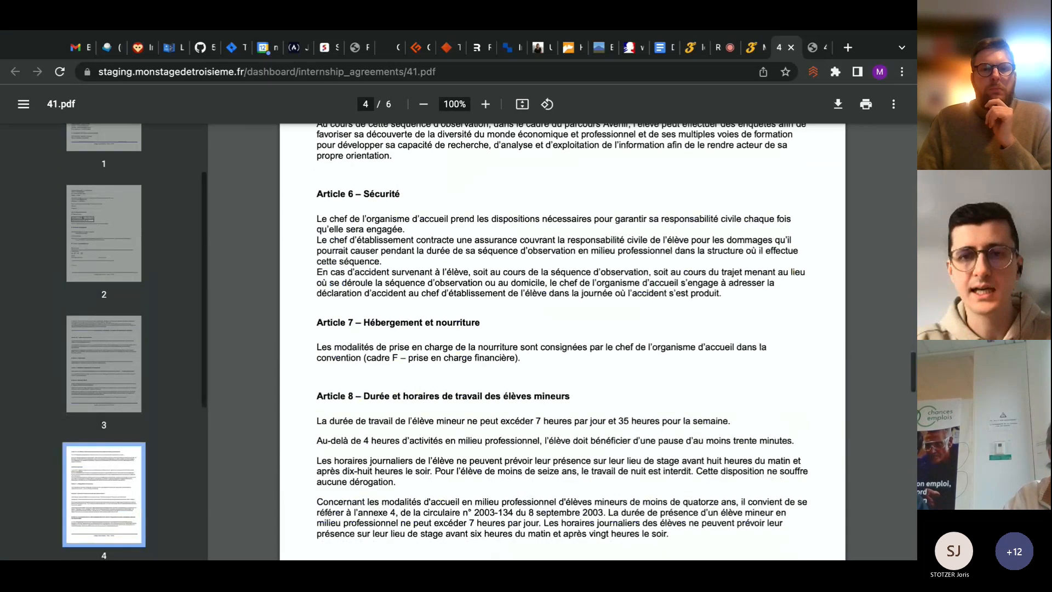
pyautogui.scroll(-10, 562, 340)
pyautogui.scroll(2, 692, 301)
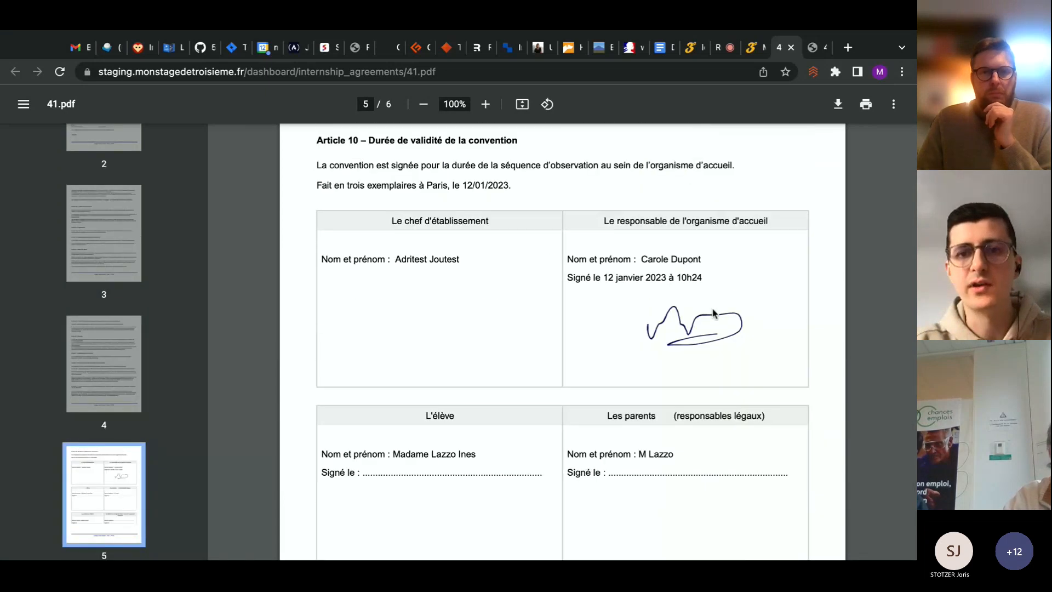
pyautogui.scroll(-1, 713, 312)
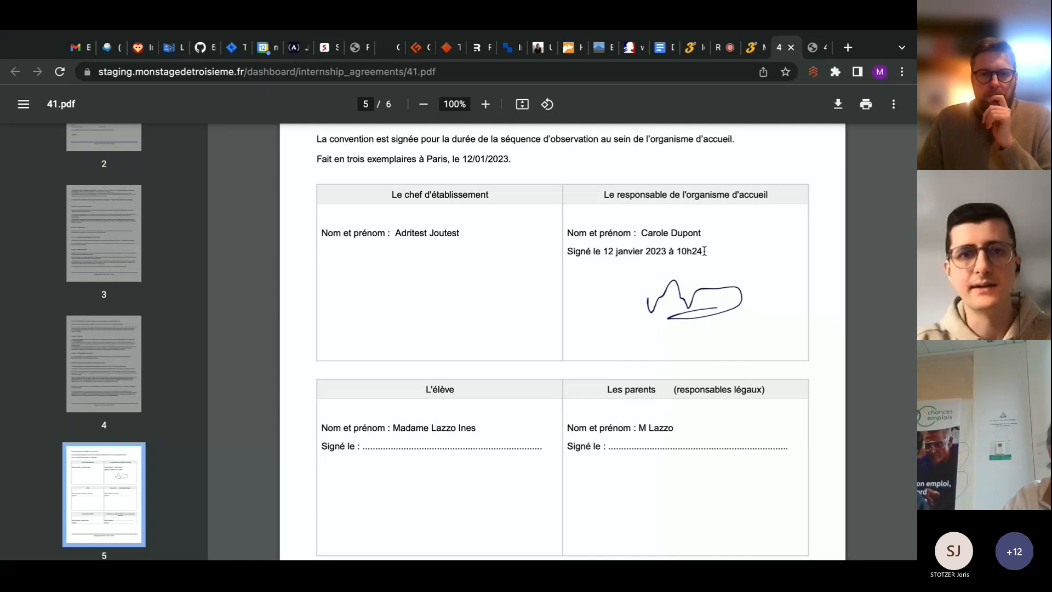
pyautogui.scroll(-1, 569, 378)
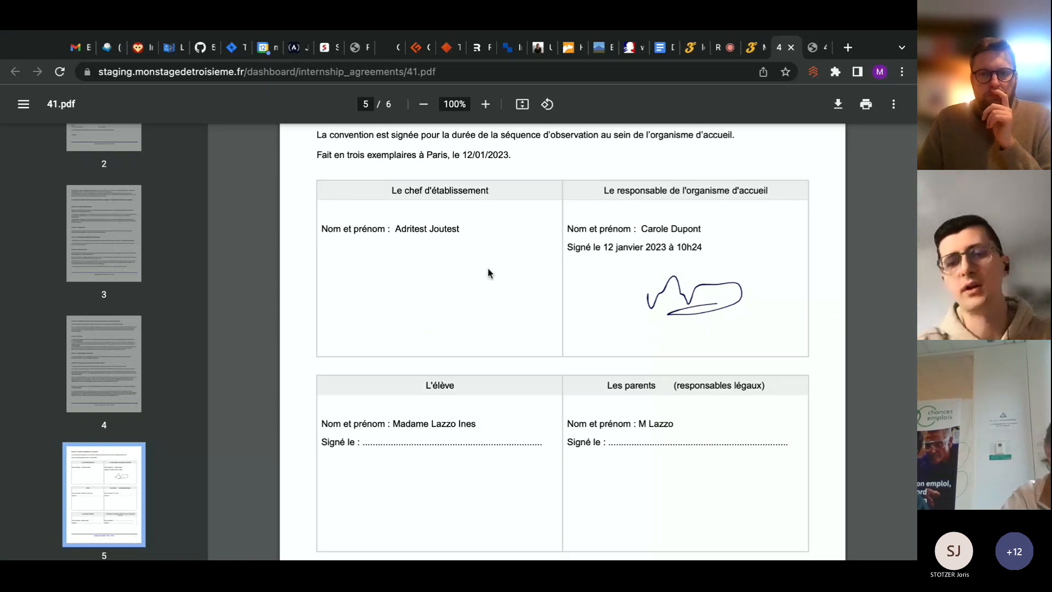
pyautogui.scroll(-1, 416, 281)
pyautogui.scroll(-1, 608, 258)
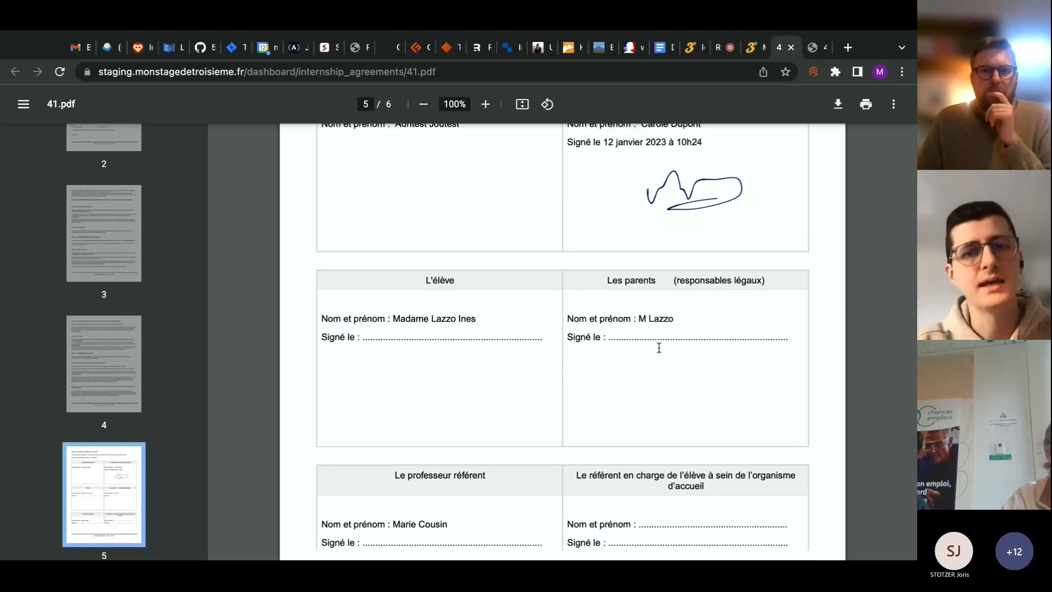
pyautogui.scroll(5, 616, 422)
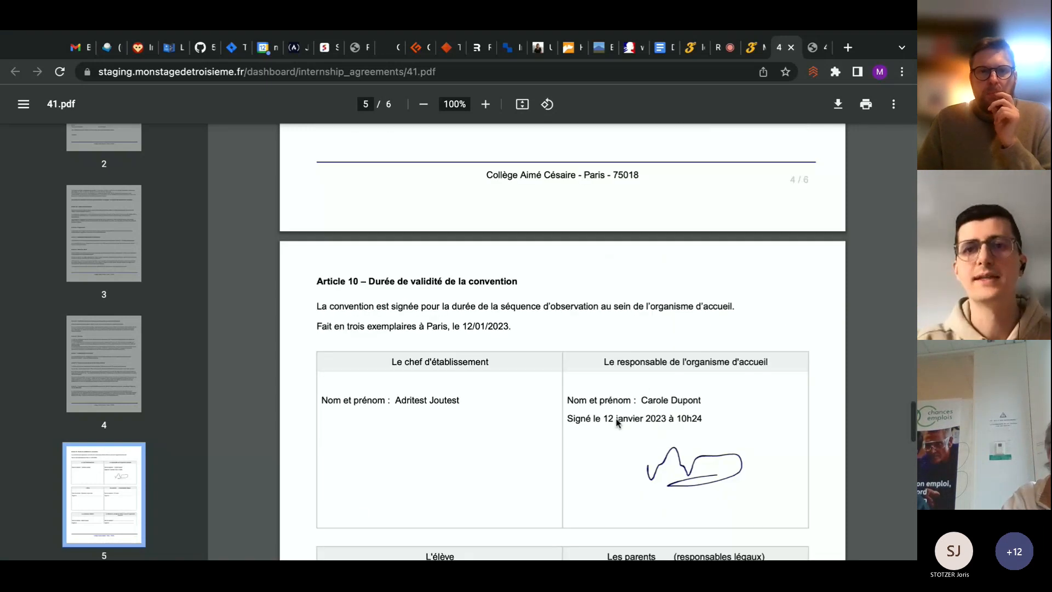
pyautogui.scroll(1, 617, 421)
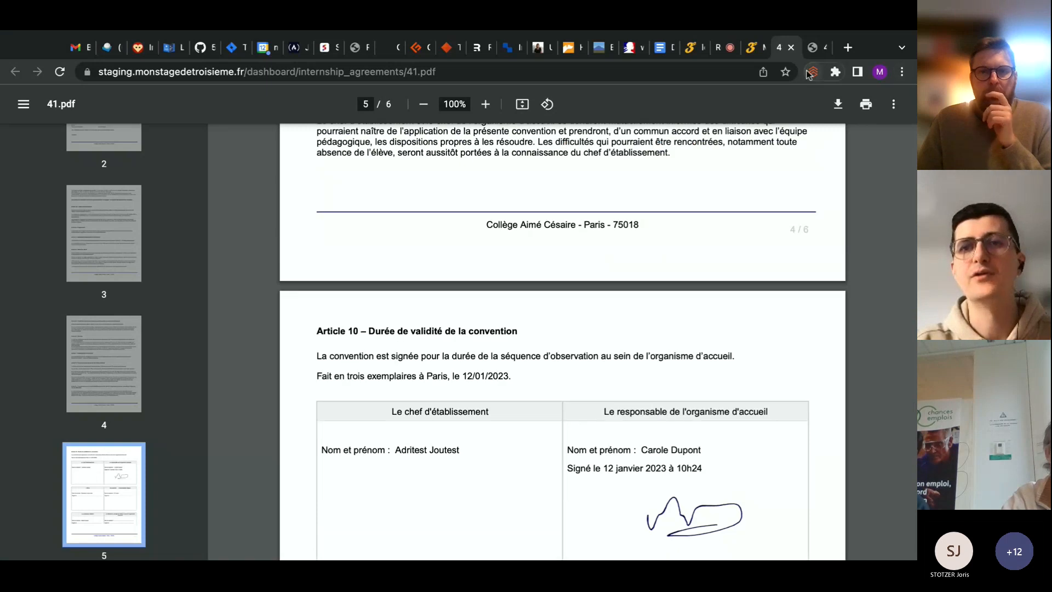
pyautogui.click(815, 49)
pyautogui.click(823, 50)
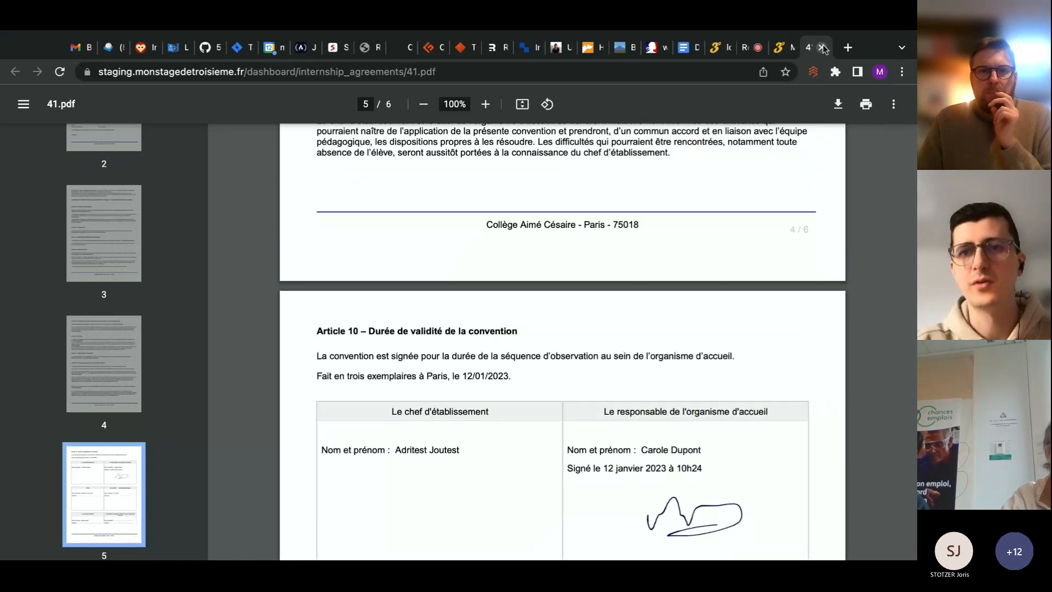
# Return to the internship agreements list and review the signature status of both Orange agreements and the online signing notice
pyautogui.click(780, 47)
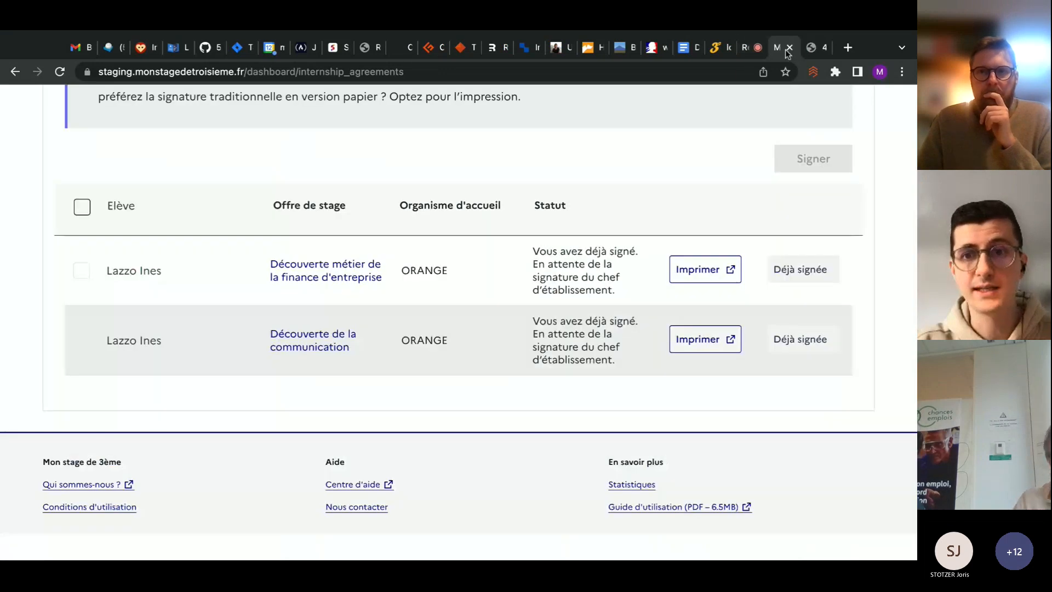
pyautogui.scroll(1, 478, 316)
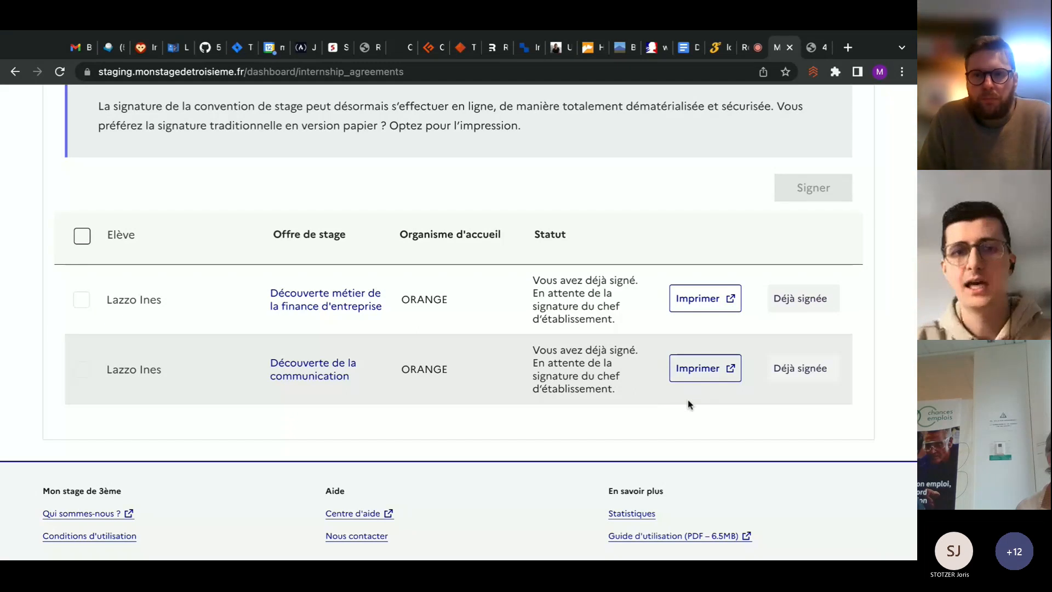
pyautogui.scroll(2, 454, 397)
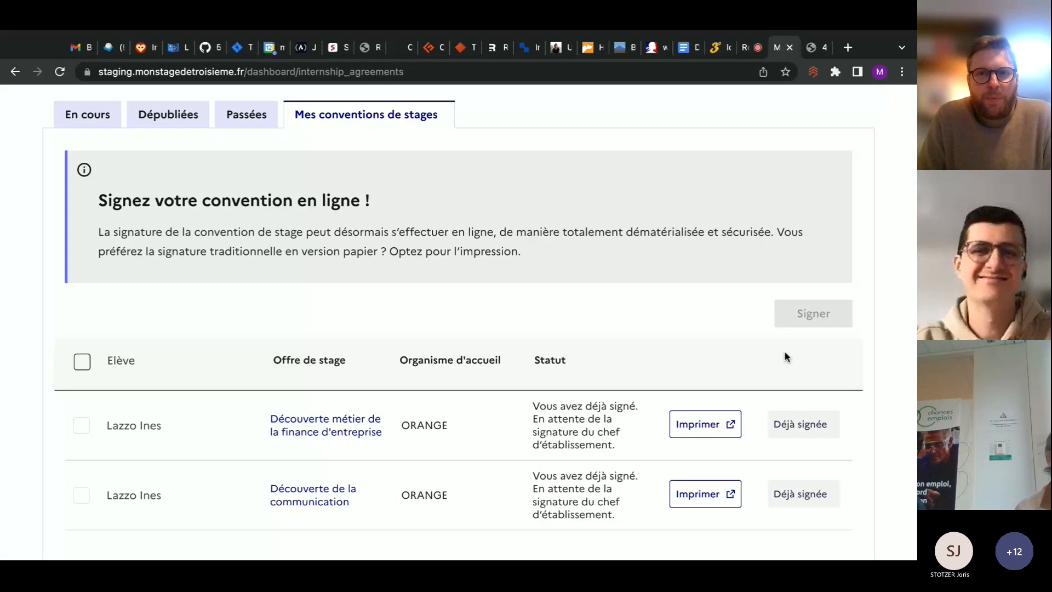
pyautogui.scroll(1, 786, 357)
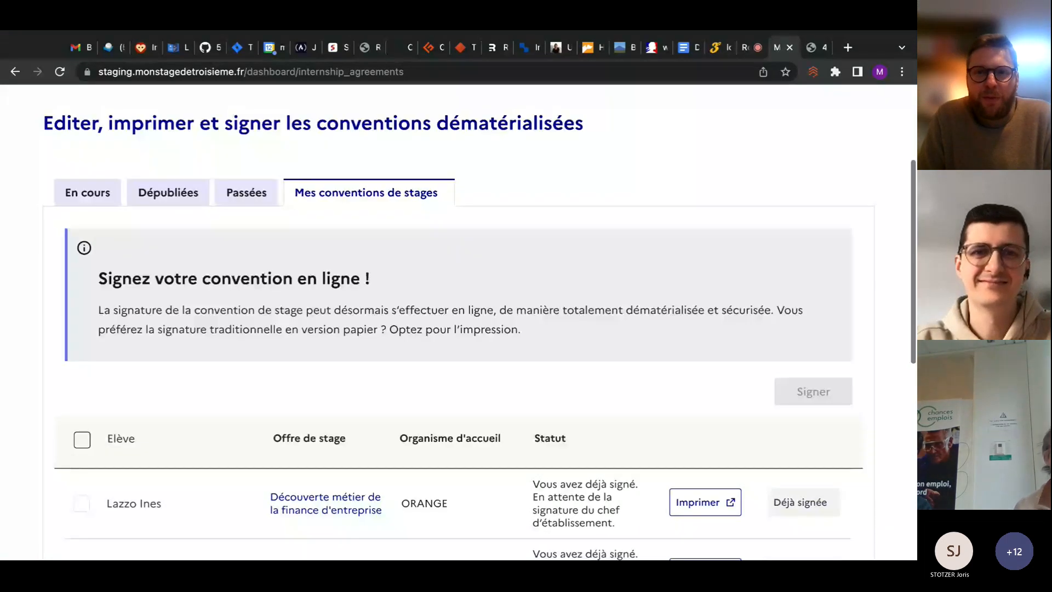
pyautogui.scroll(2, 459, 322)
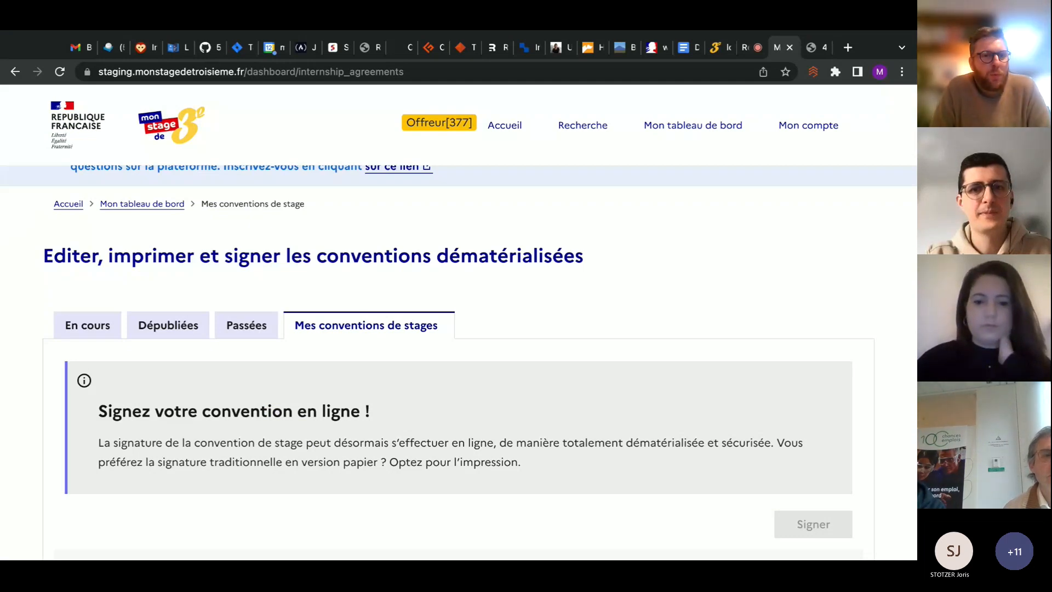
pyautogui.scroll(-1, 459, 322)
pyautogui.scroll(-3, 459, 322)
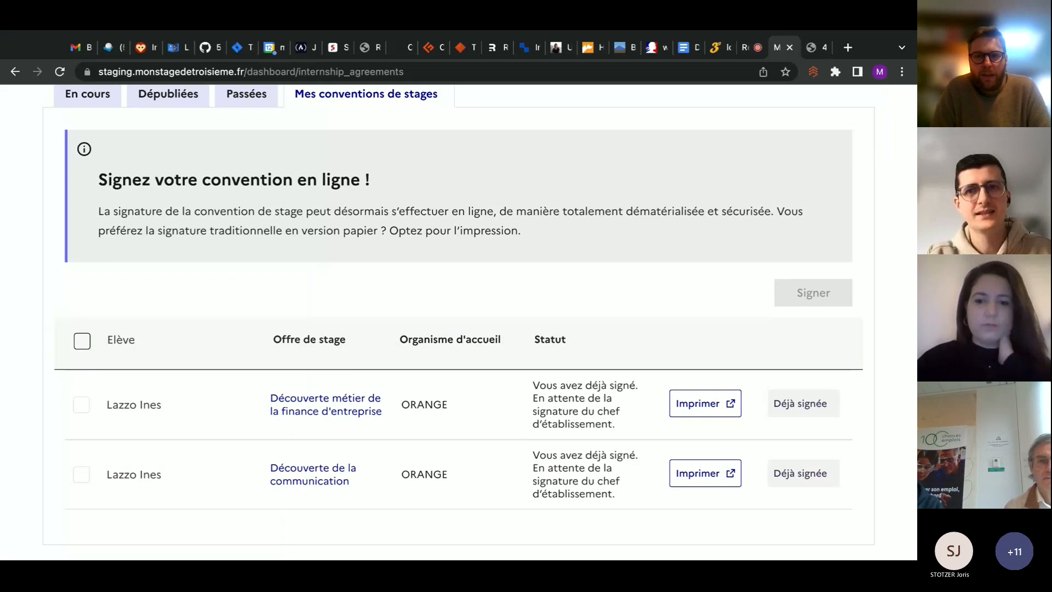
pyautogui.scroll(1, 458, 322)
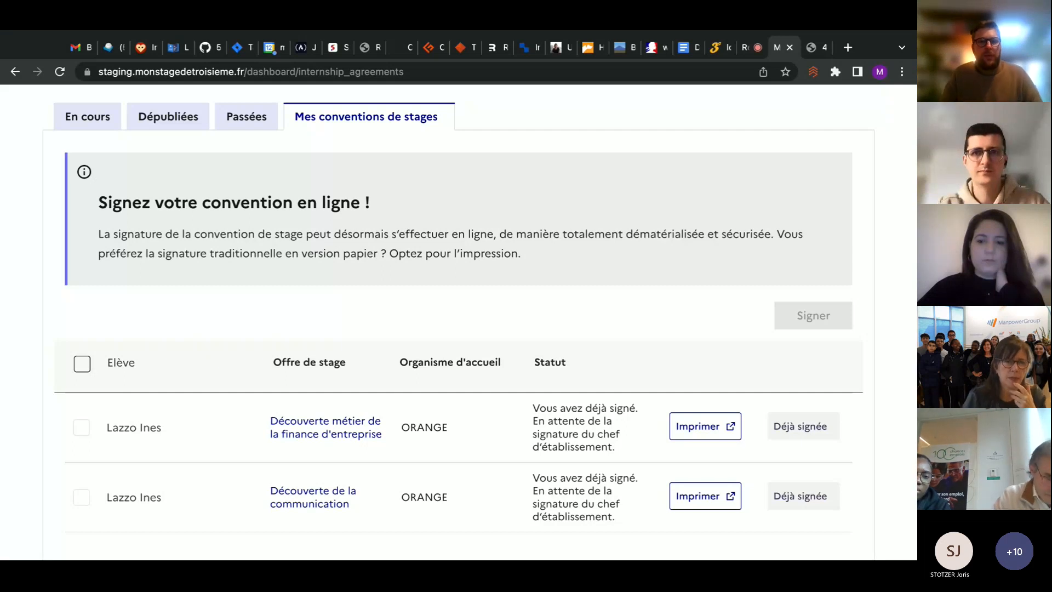
# Switch to the Microsoft Teams meeting and stop sharing the screen
pyautogui.click(746, 50)
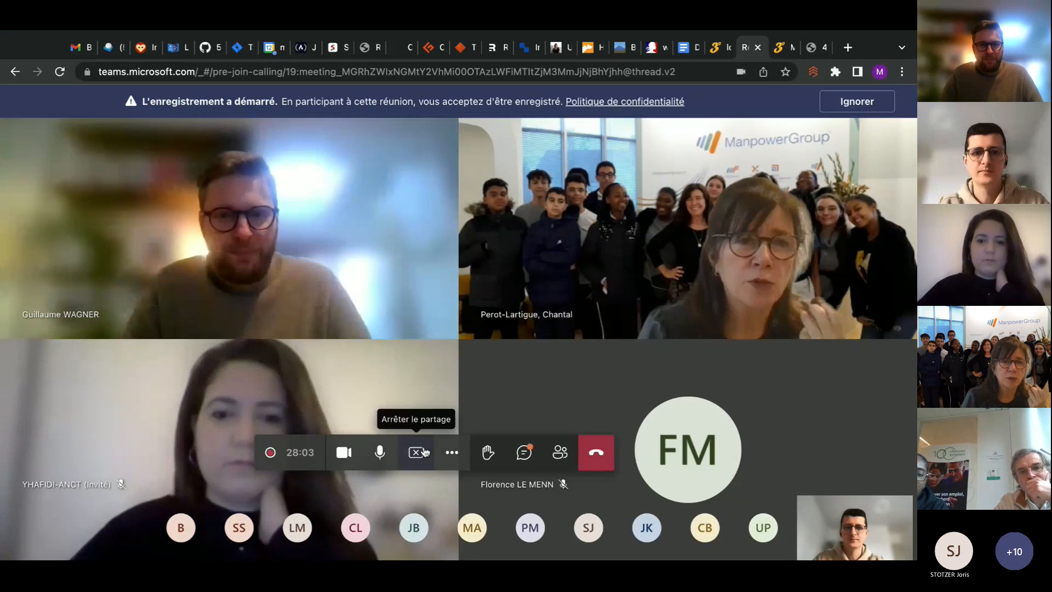
pyautogui.click(425, 453)
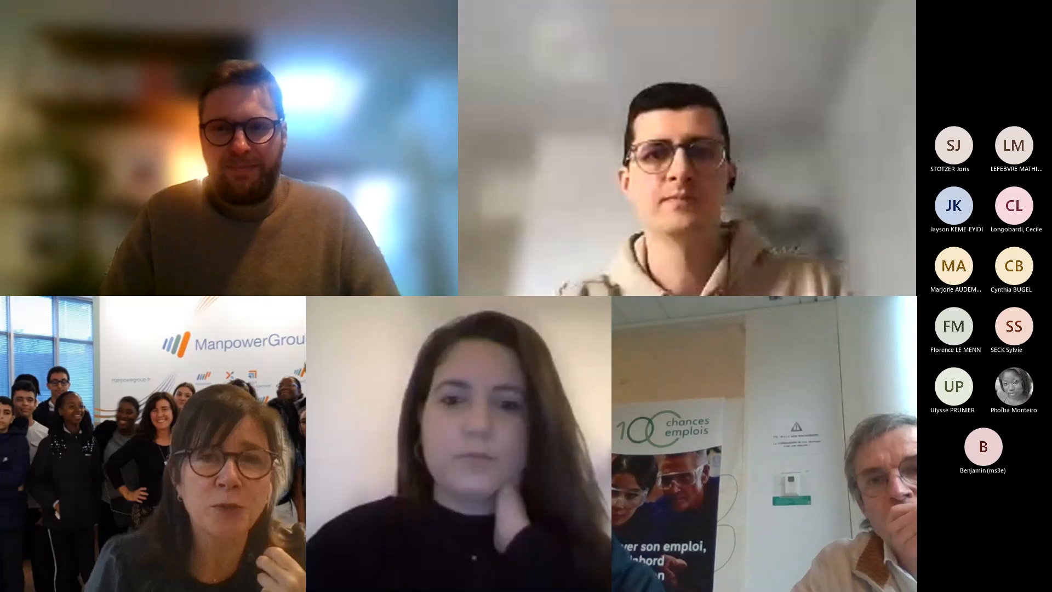